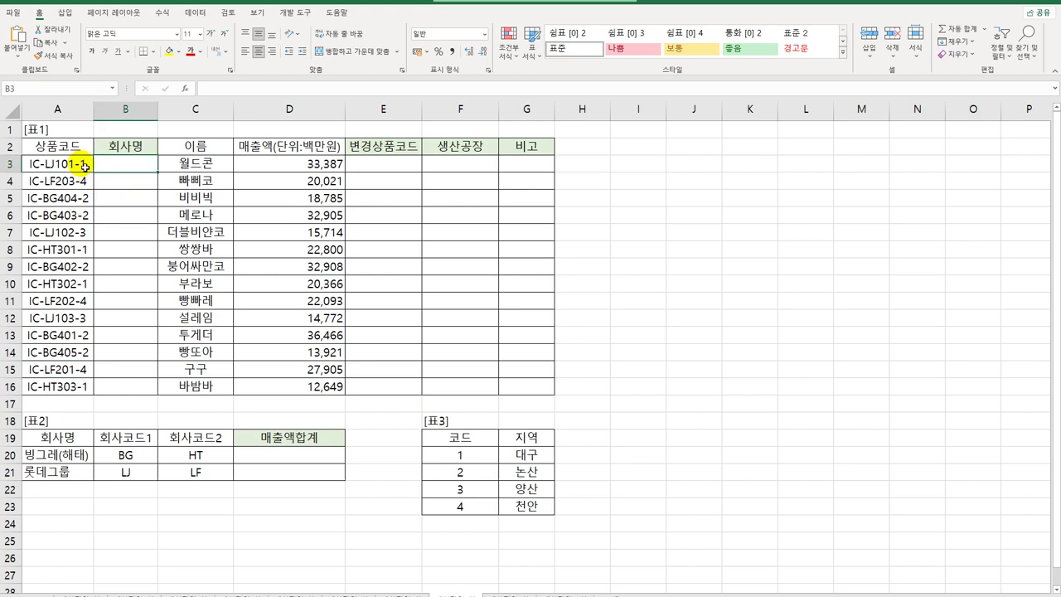
click(84, 170)
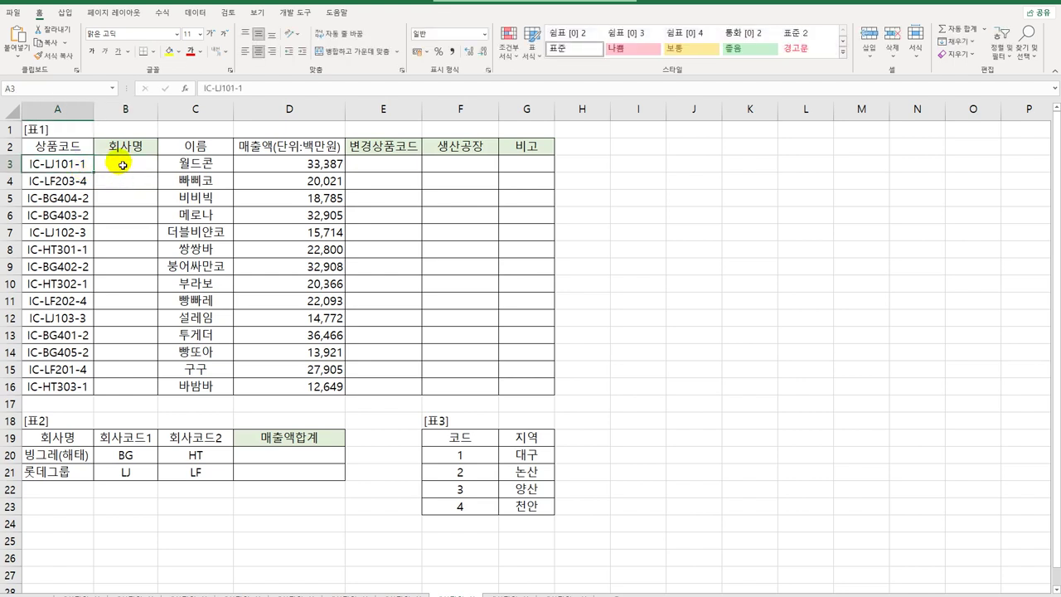
drag(375, 163, 381, 393)
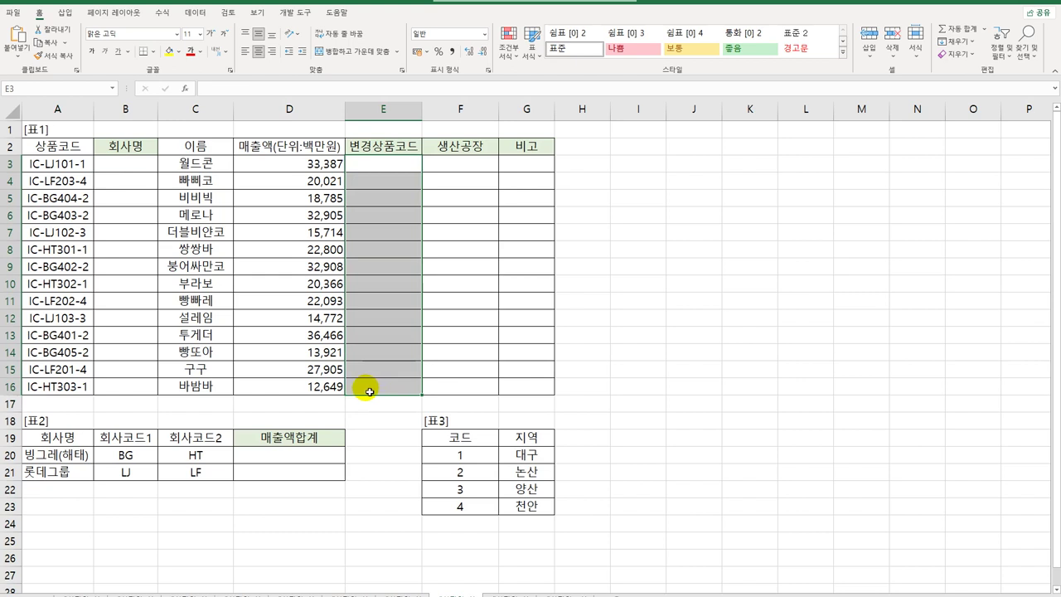
click(56, 165)
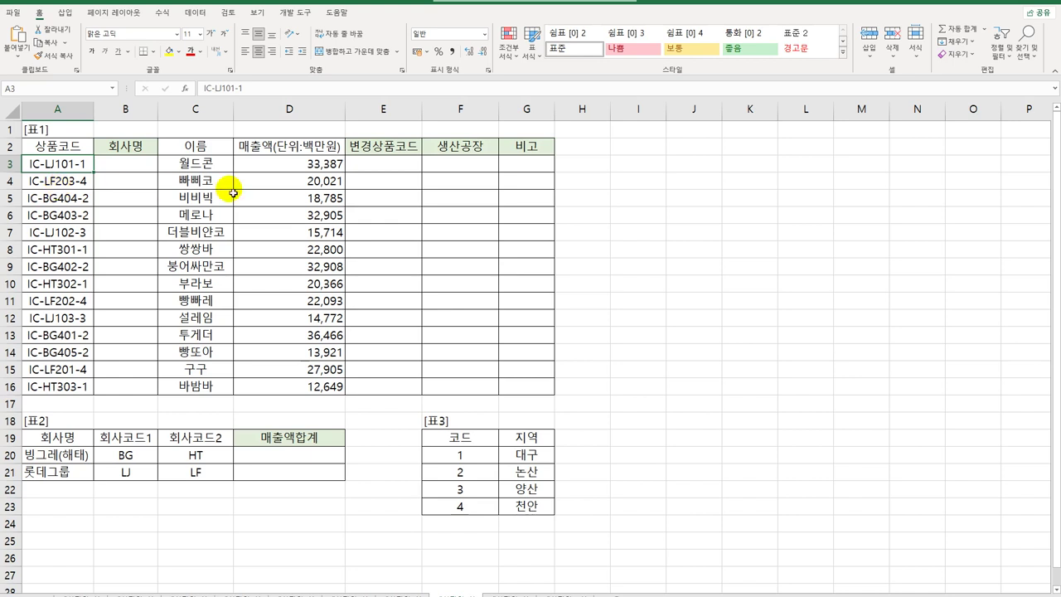
Start an IF formula in E3 with an OR test whose first condition is MID(A3,4,2)="BG"
click(362, 170)
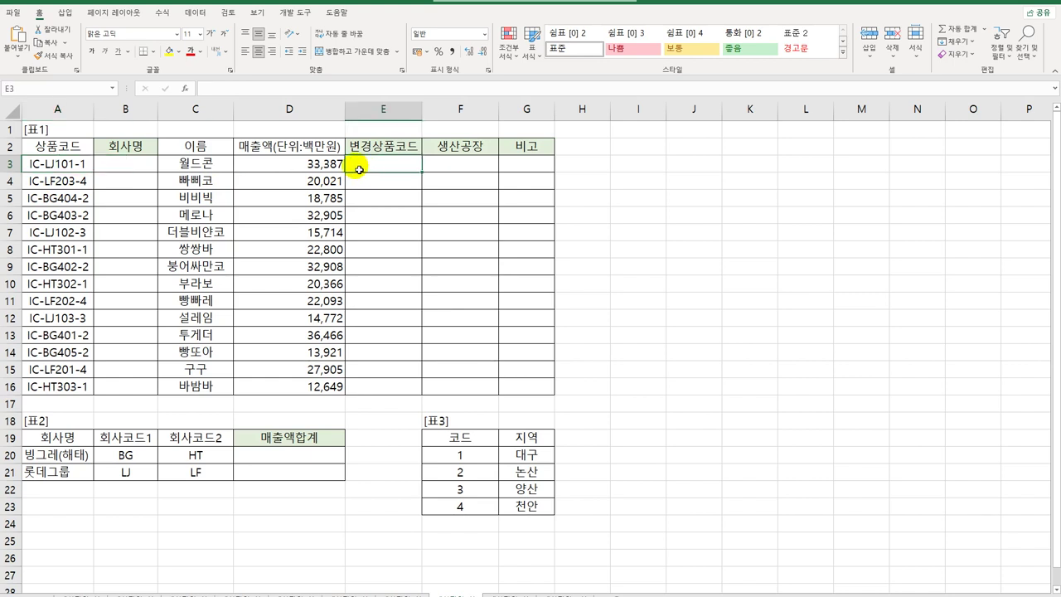
text(=)
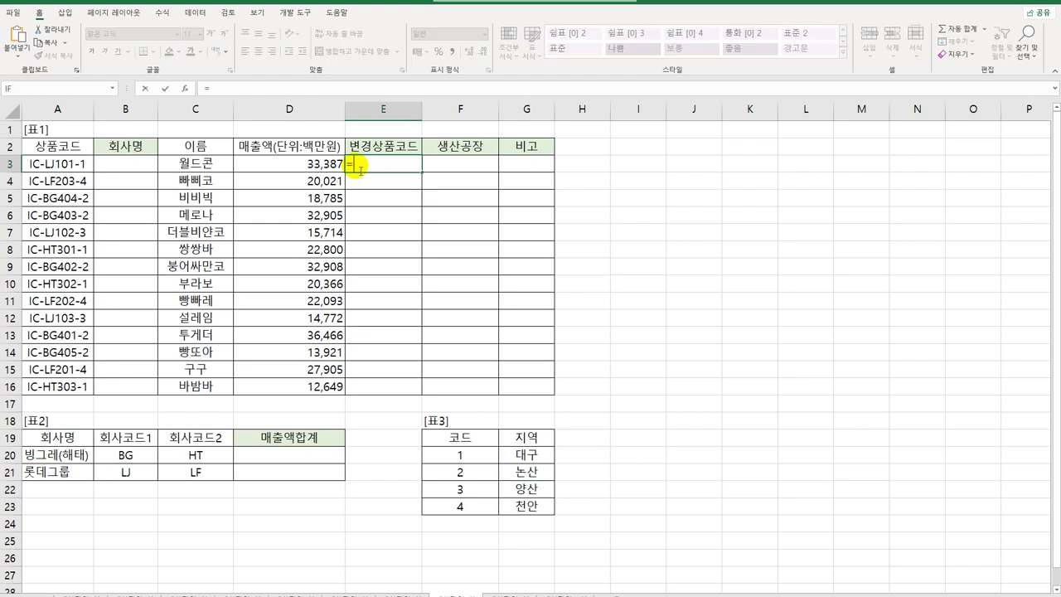
text(i)
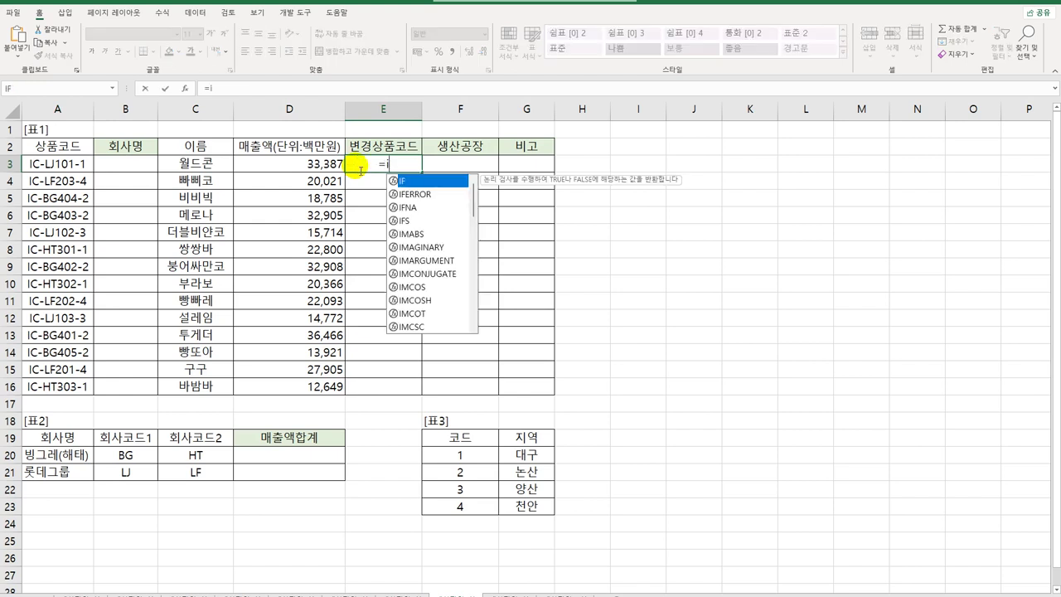
text(f(or)
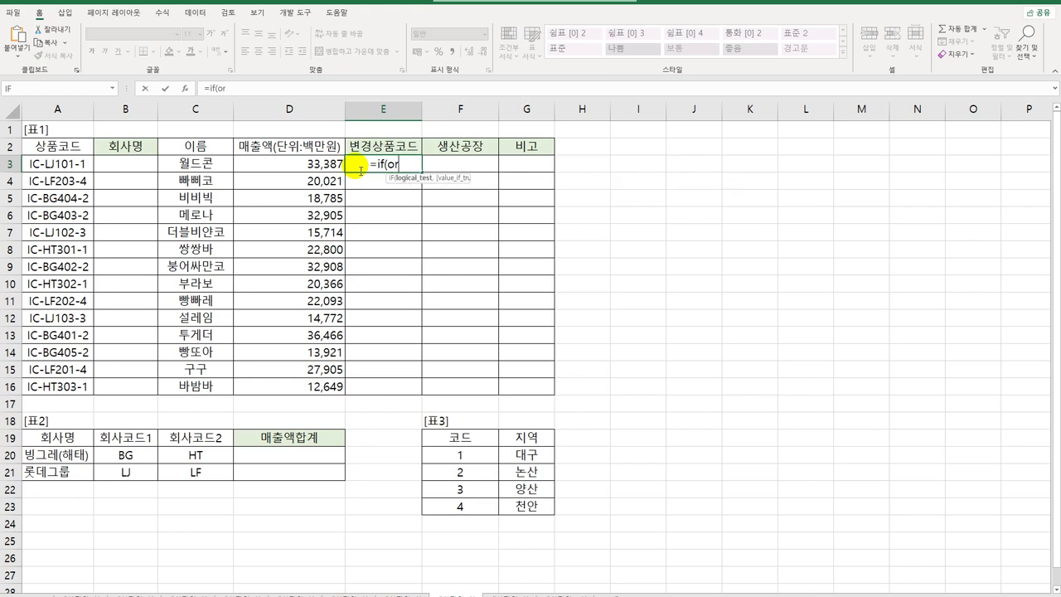
text((mid()
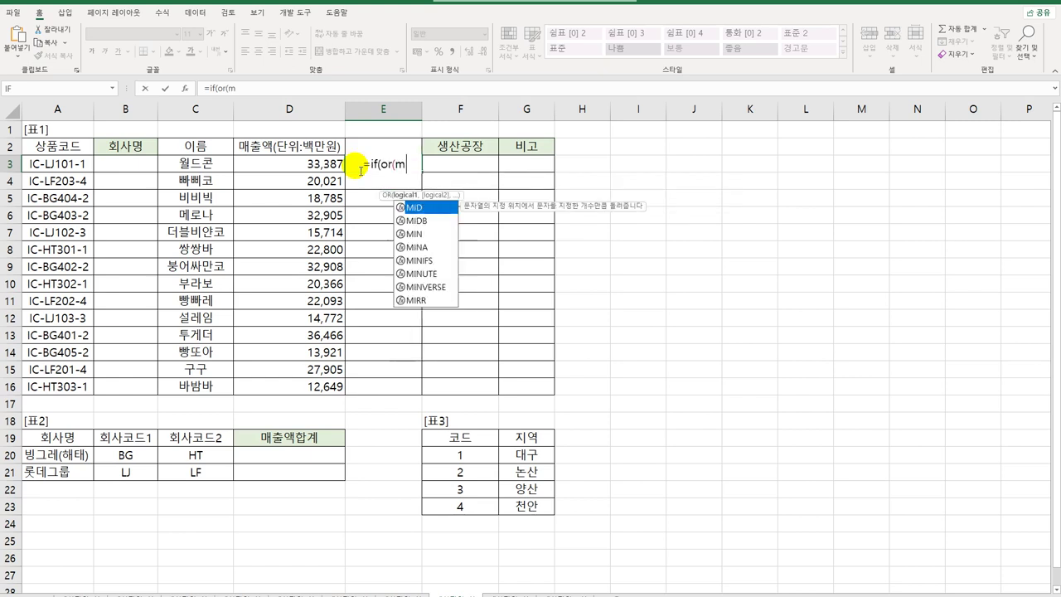
click(74, 170)
text(,4,2)
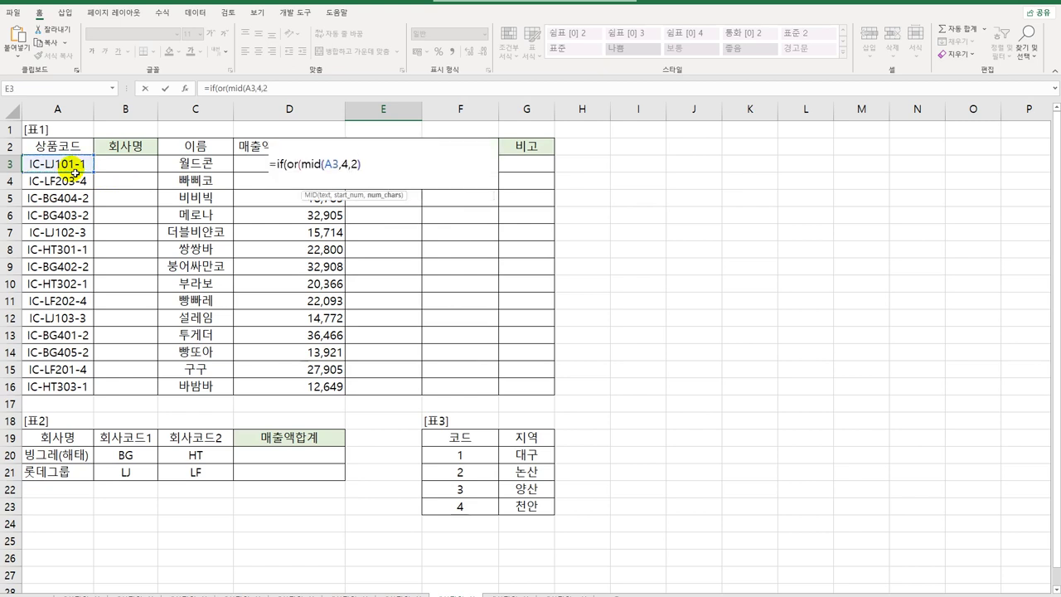
text()=)
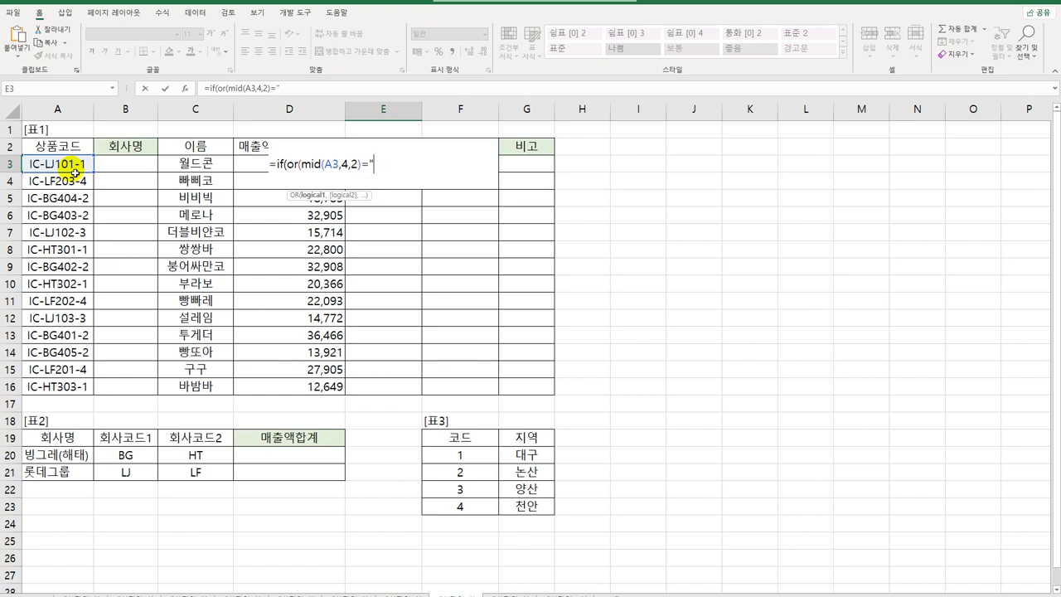
text("BG",)
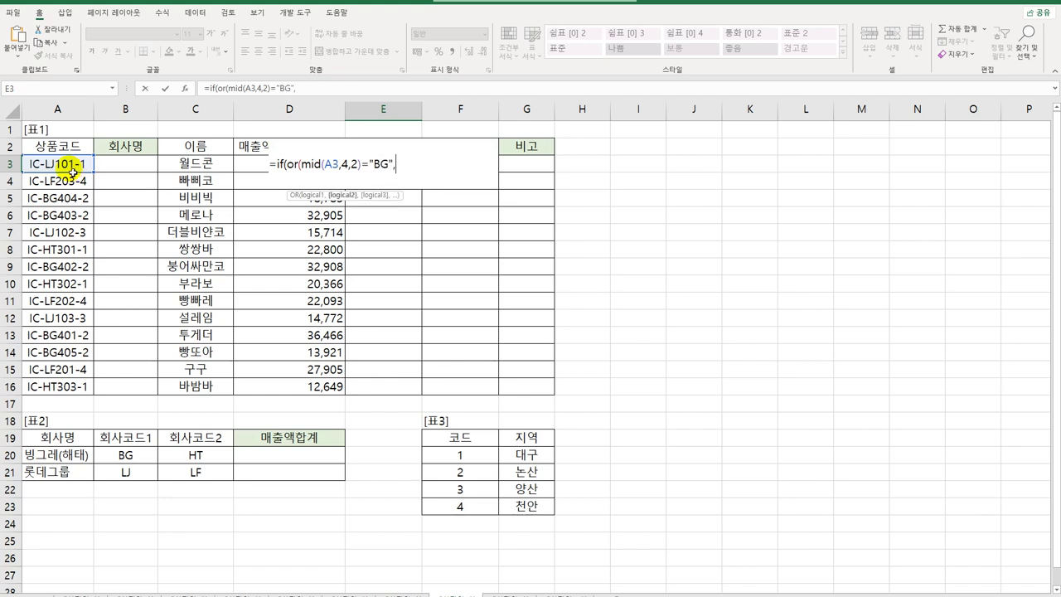
Add MID(A3,4,2)="HT" as the second OR condition by reusing the first condition, and close the OR test
drag(302, 166, 393, 163)
key(ctrl+c)
click(398, 166)
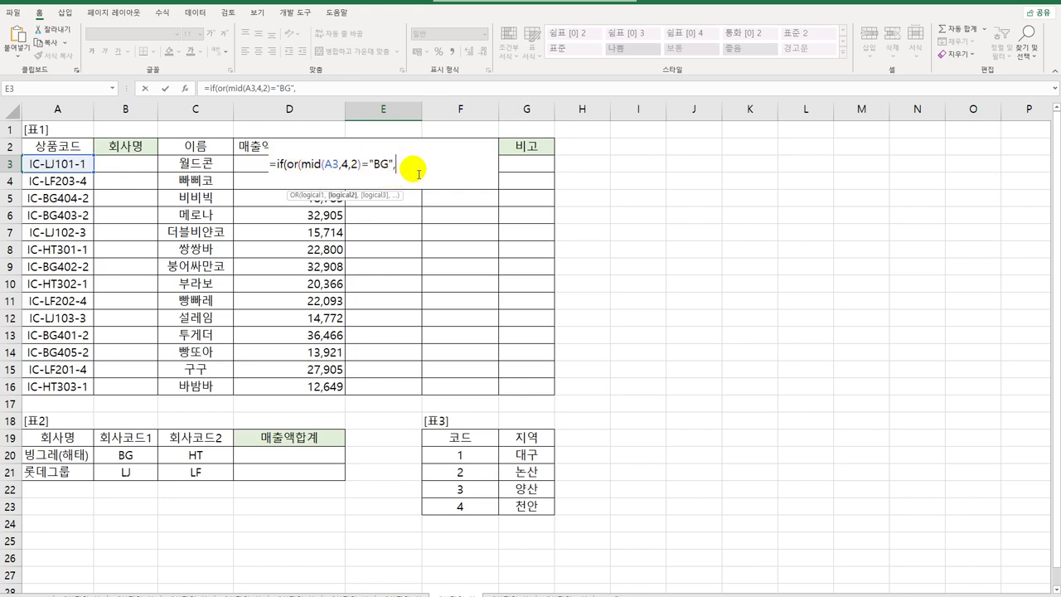
key(ctrl+v)
double_click(477, 166)
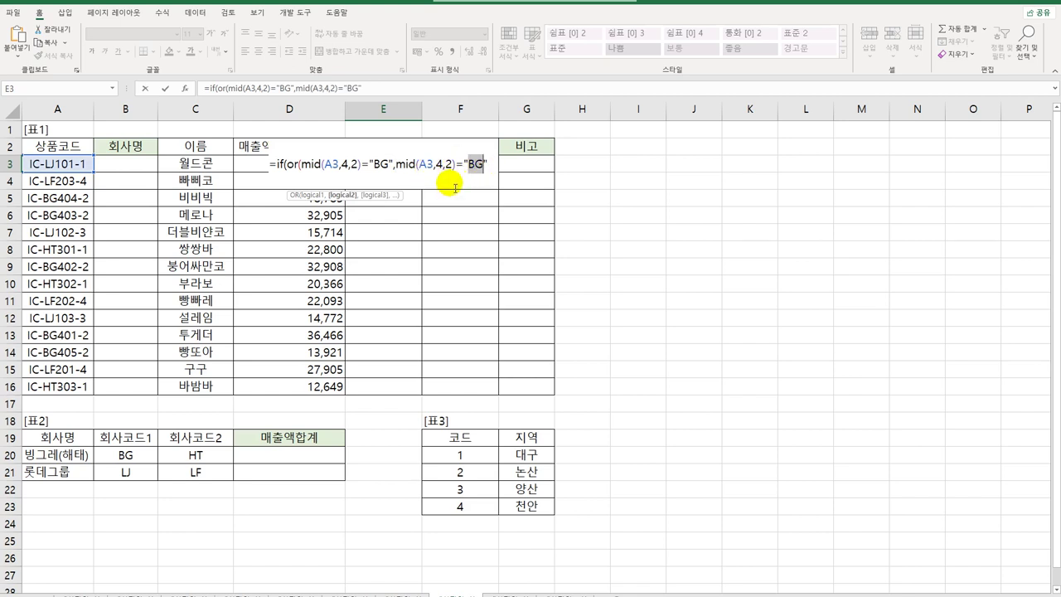
text(HT)
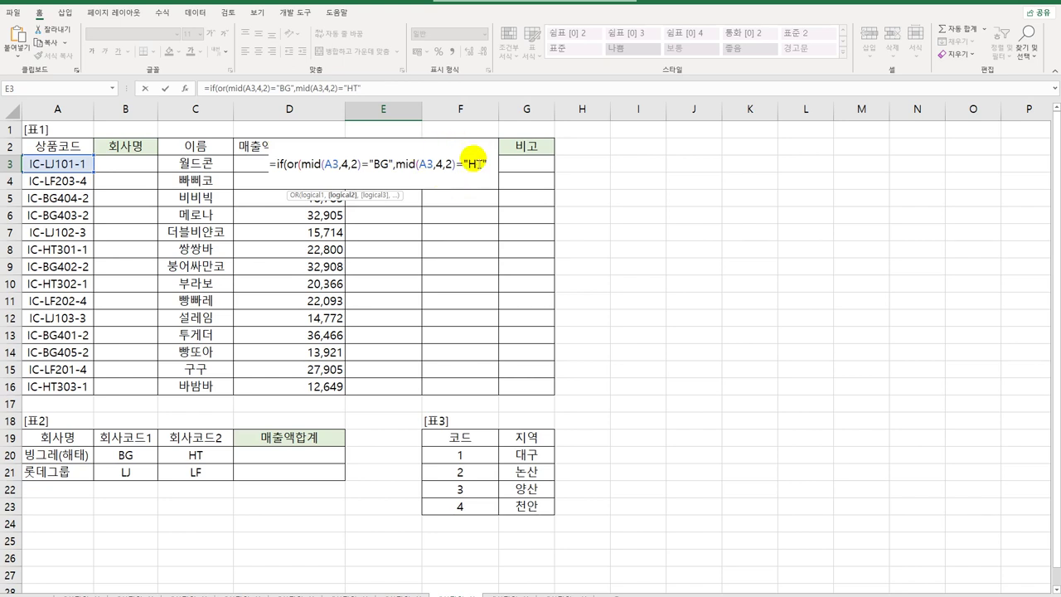
key(Right)
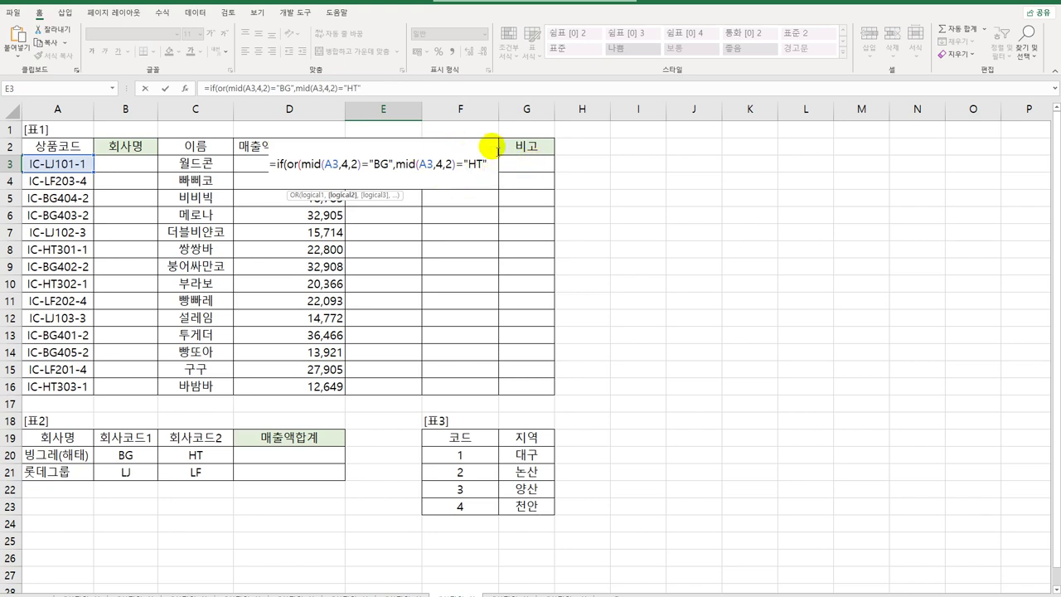
text(),)
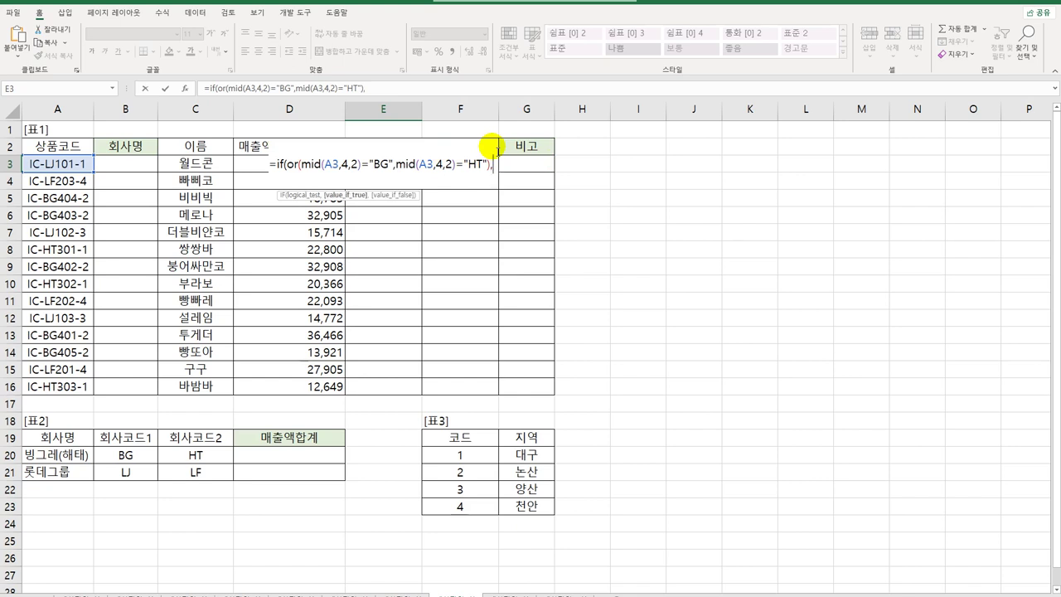
Set the IF formula's value-if-true to REPLACE(A3,4,2,"BH")
text(rep)
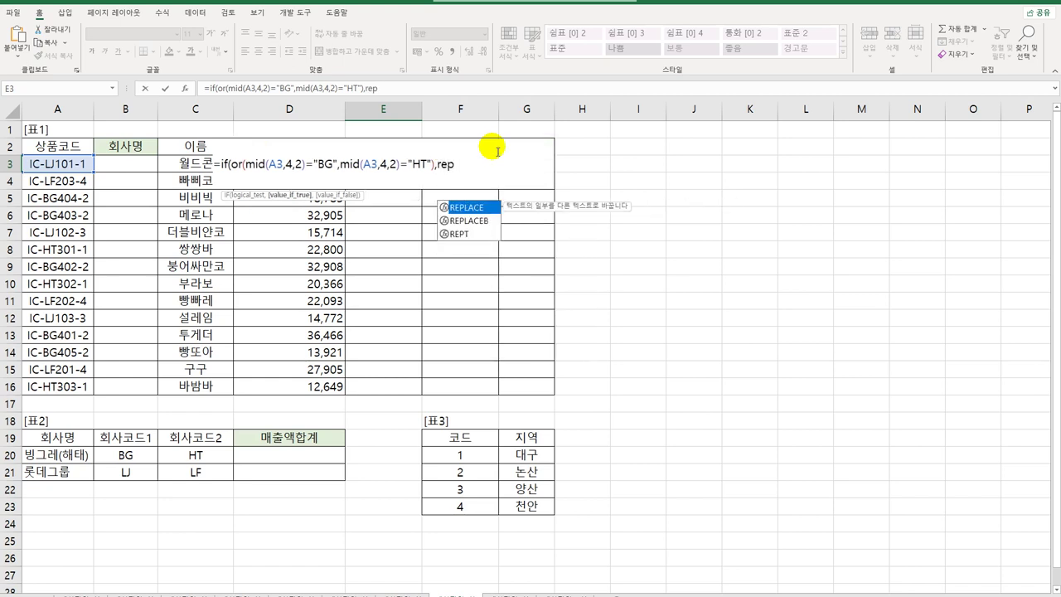
key(Tab)
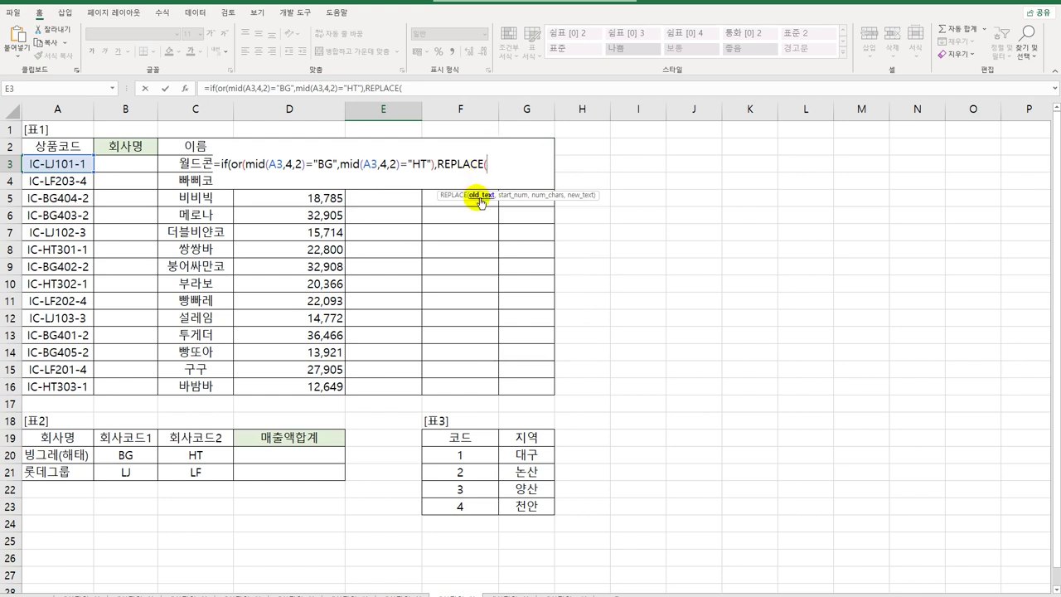
click(64, 165)
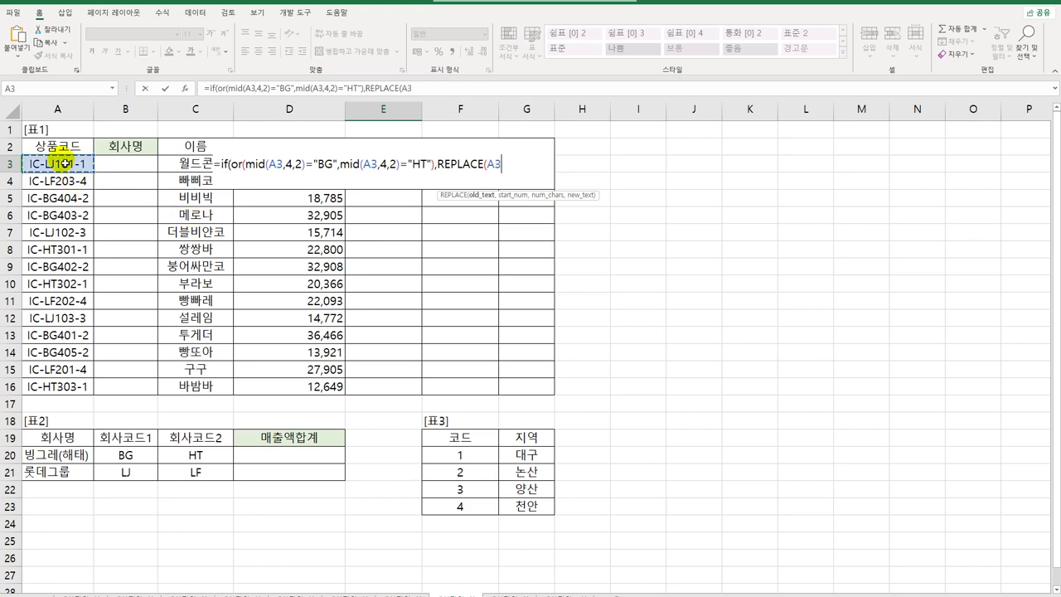
text(,)
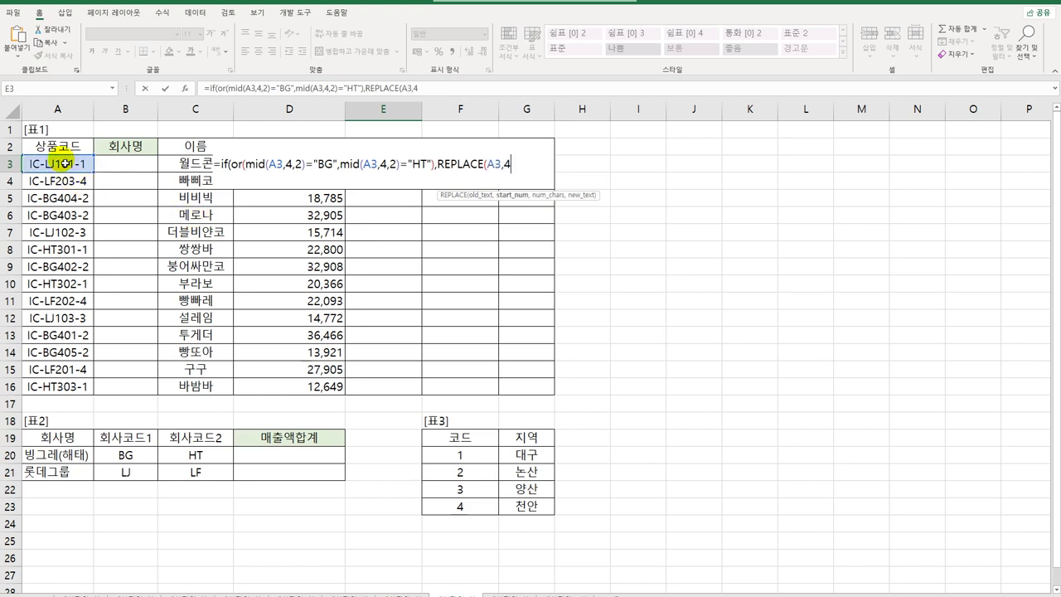
text(4,2,"BH)
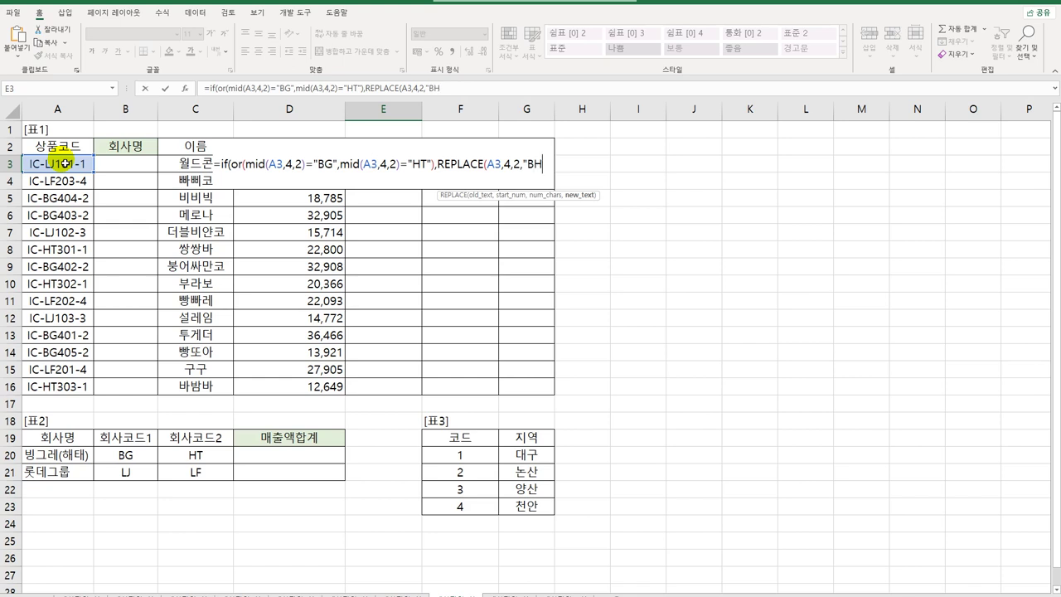
text("),)
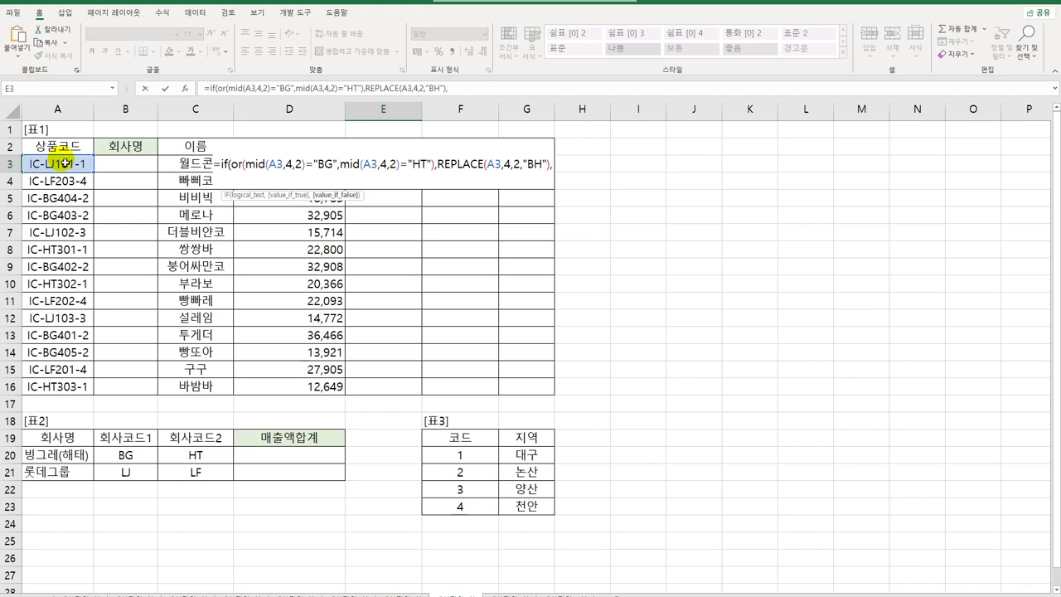
Use A3 as the value-if-false, commit the formula in E3 and fill it down to E16
click(65, 163)
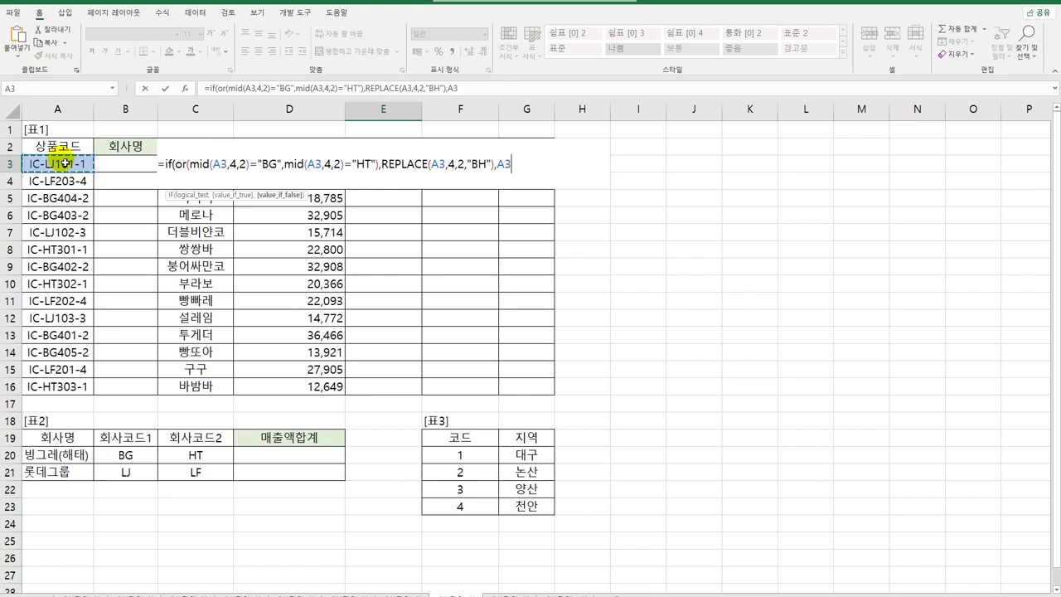
key(Return)
key(Up)
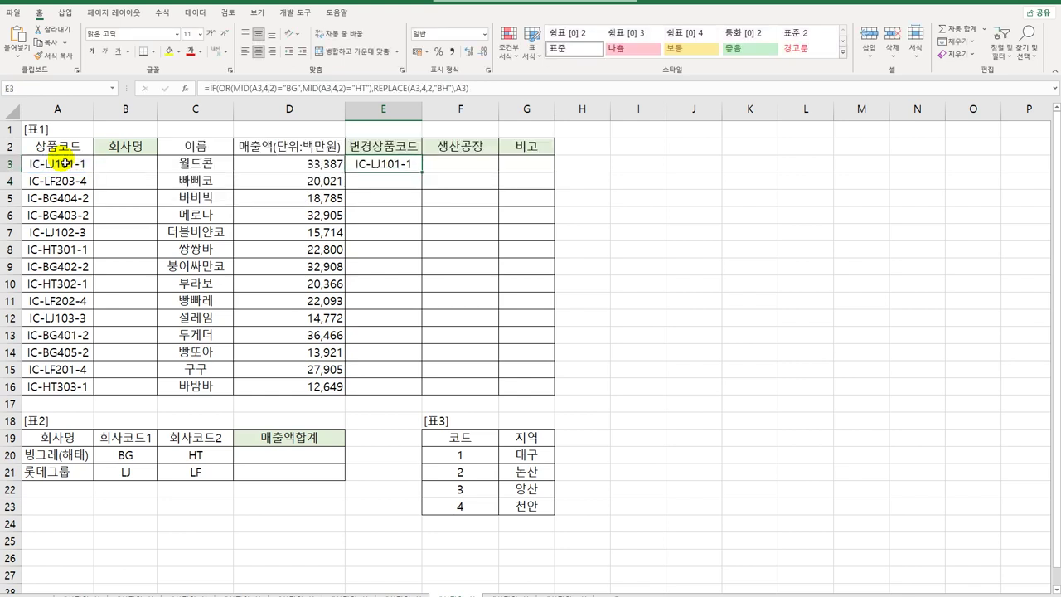
double_click(423, 177)
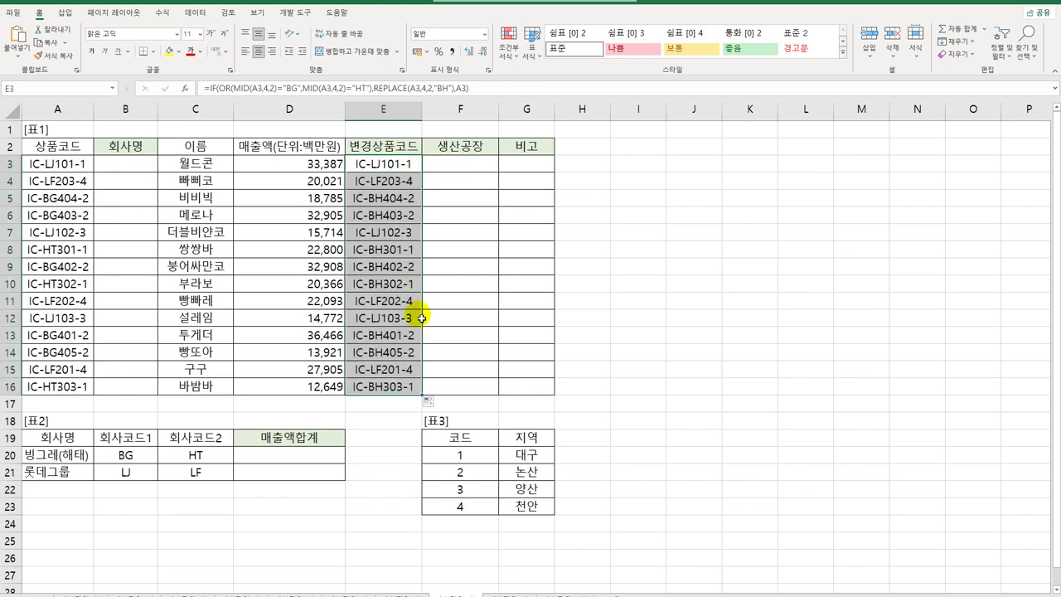
Compare the original and changed product codes in rows 5 and 6, and examine the regions in 표3 (G20:G23)
drag(51, 199, 367, 200)
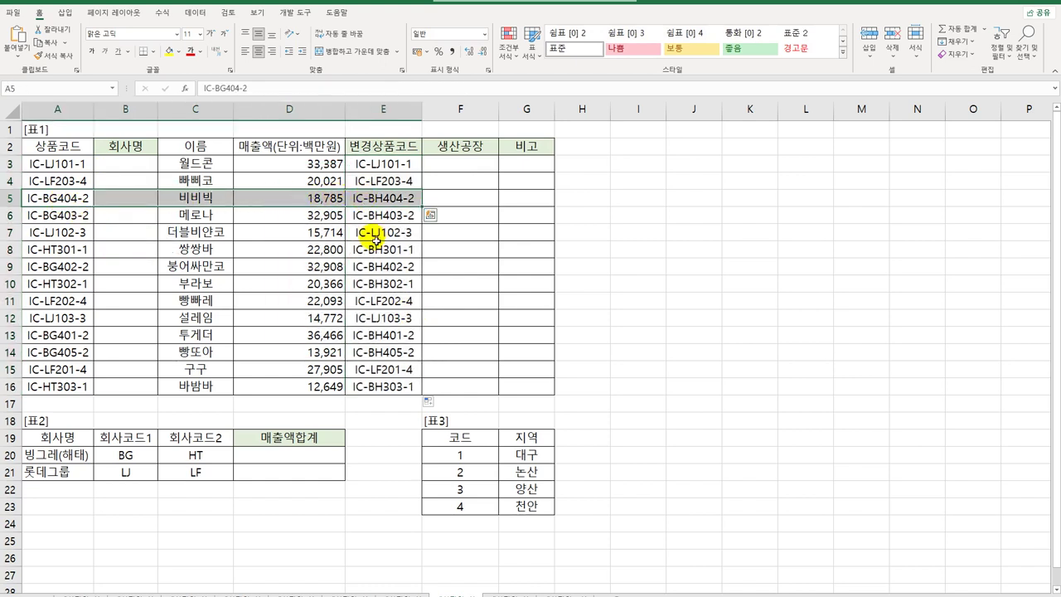
drag(72, 215, 366, 214)
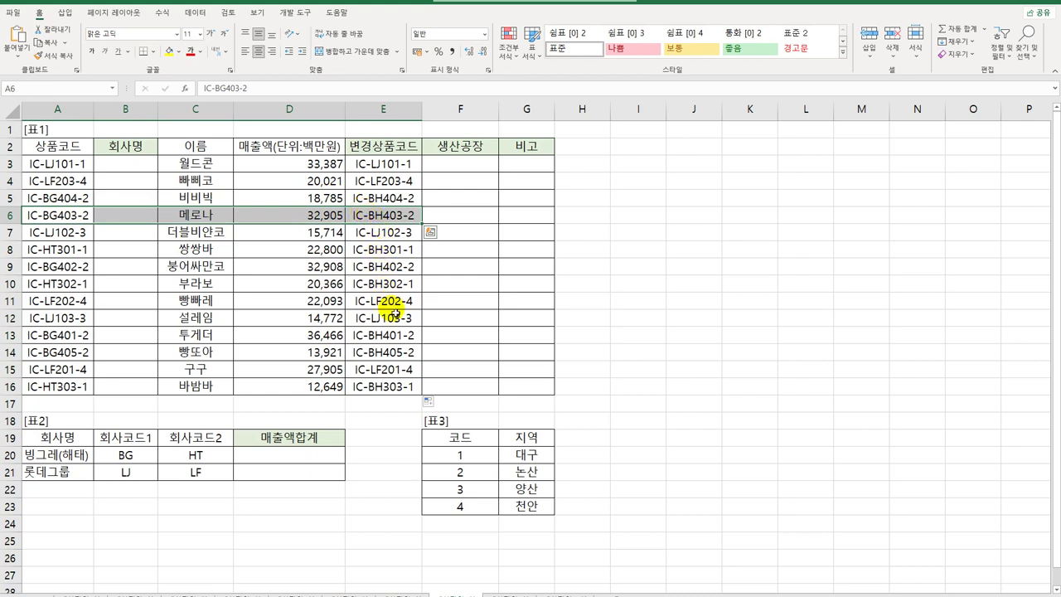
click(389, 198)
click(387, 164)
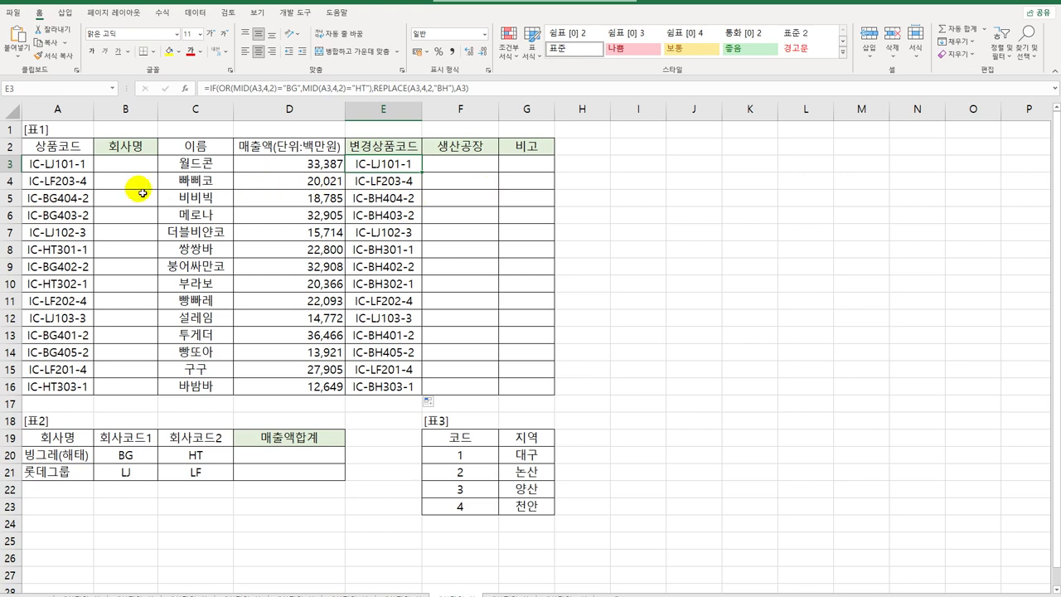
click(81, 164)
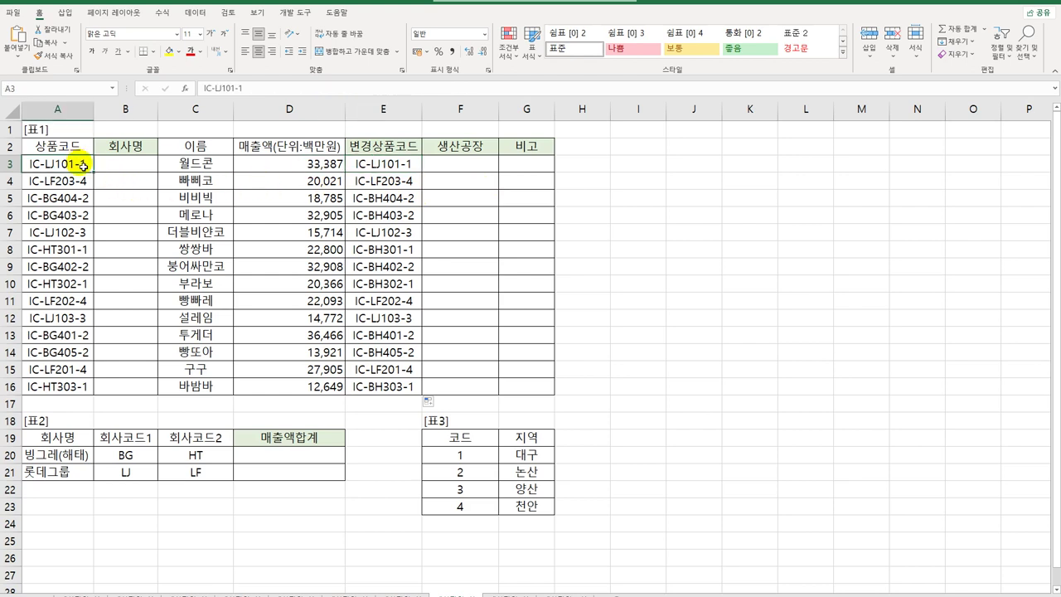
click(537, 457)
click(504, 479)
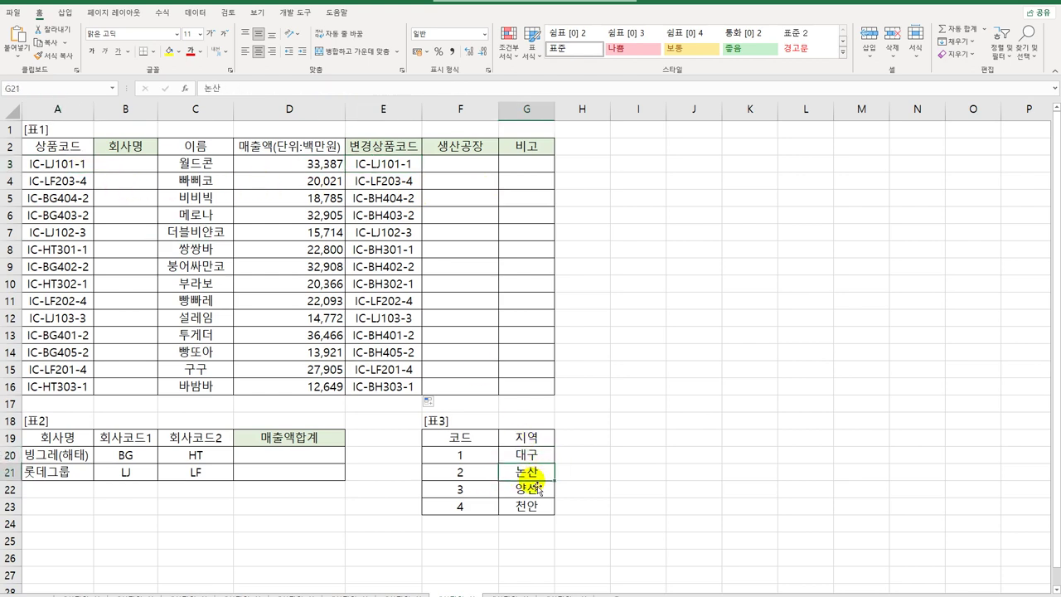
click(534, 490)
click(540, 513)
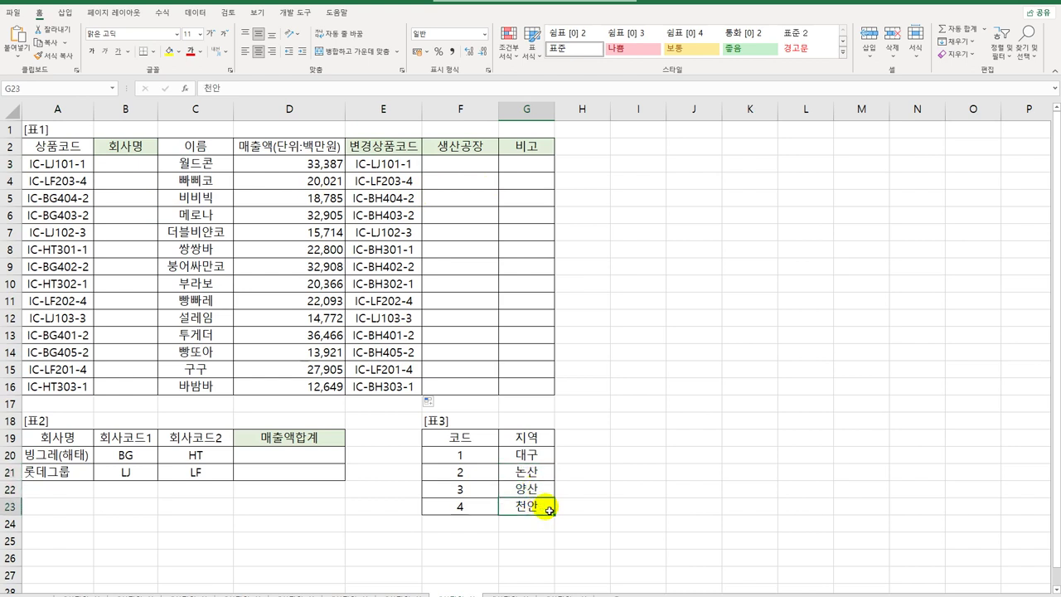
Enter =RIGHT(A3,1) in F3 under 생산공장 to extract the last character of the product code
click(478, 168)
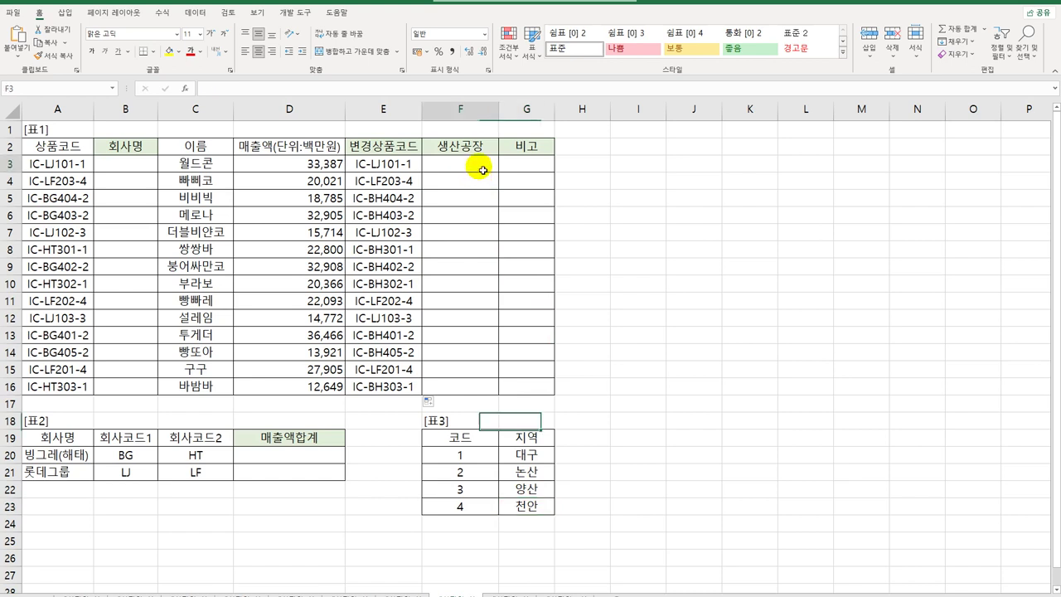
text(=RIGHT()
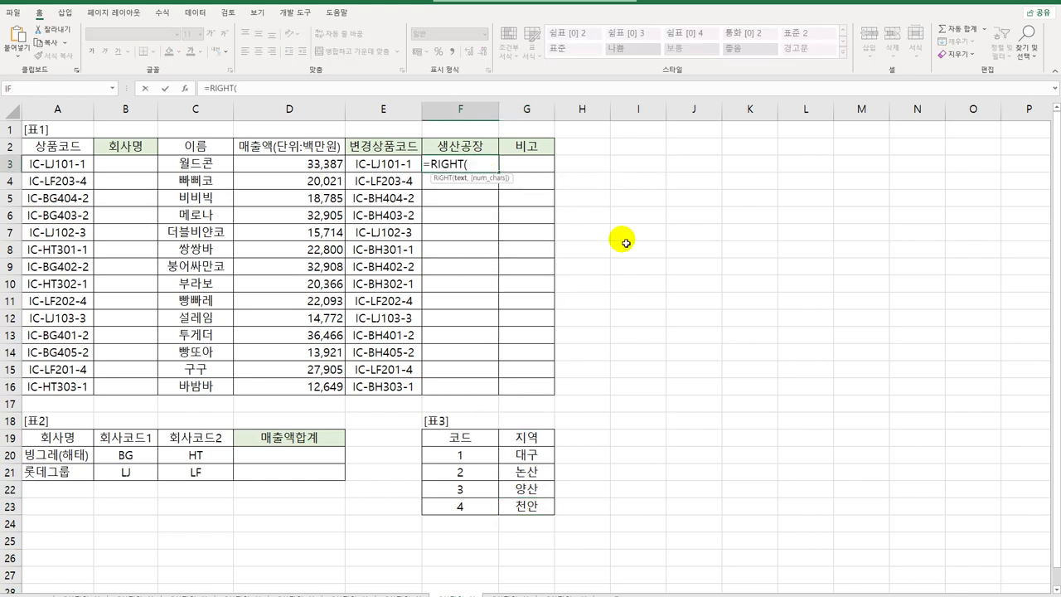
click(83, 166)
text(,1))
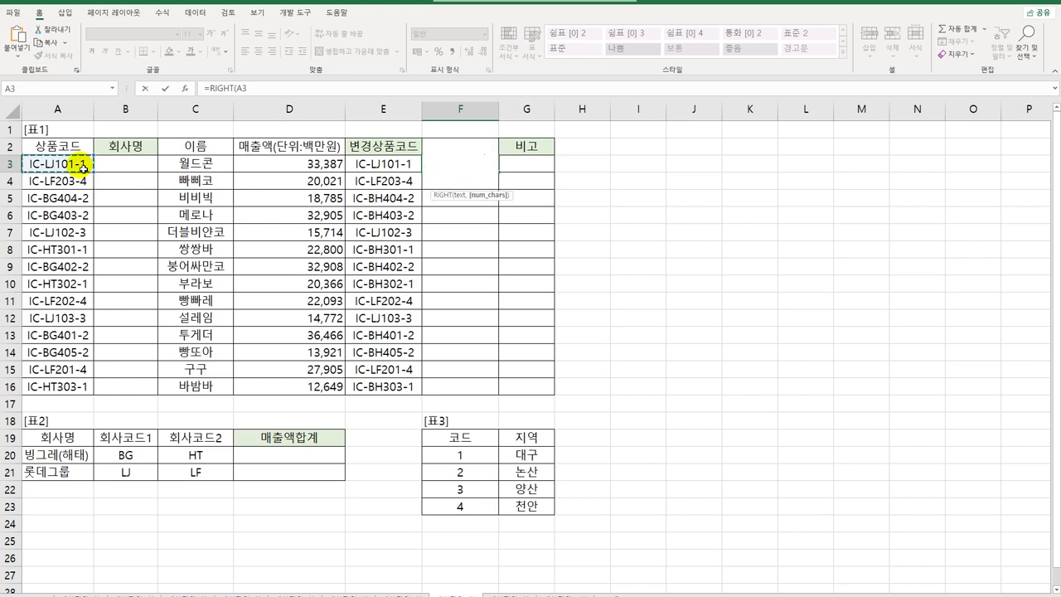
key(Return)
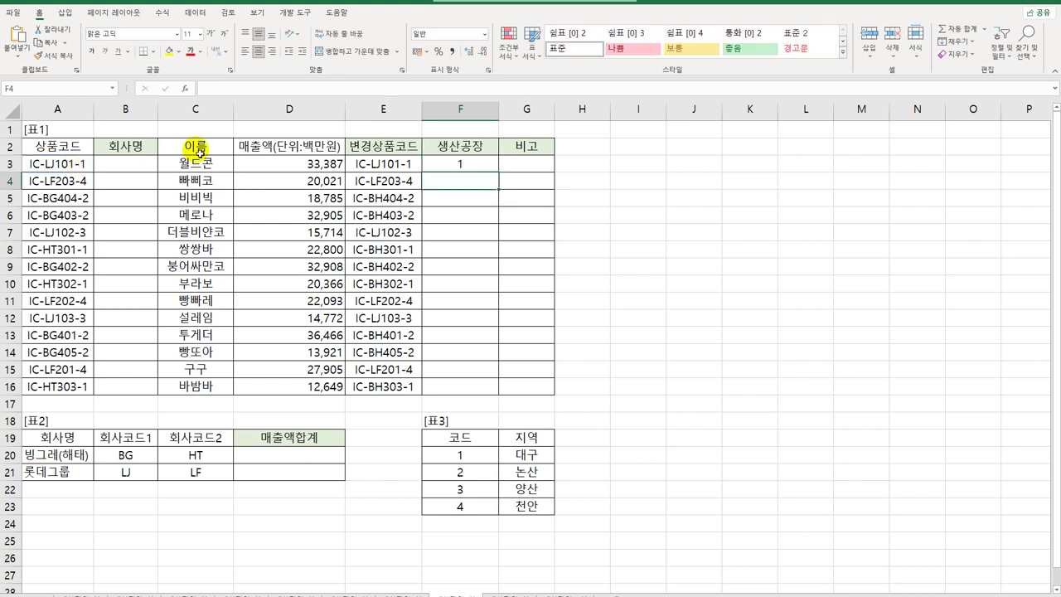
Fill the F3 formula down to F16 and examine the codes and regions in 표3 (F20:G23)
click(488, 162)
drag(501, 172, 494, 401)
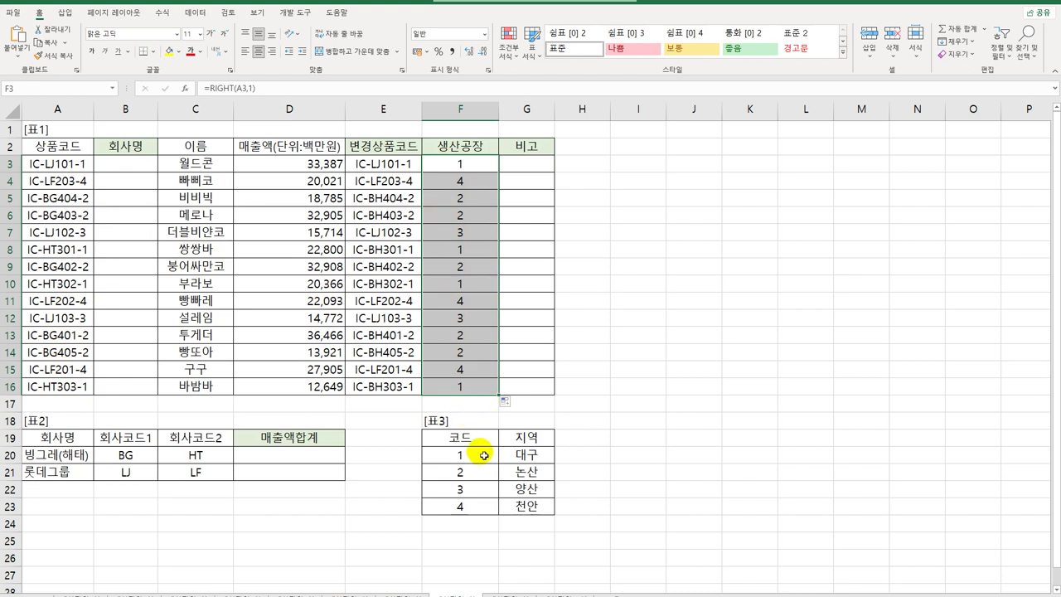
drag(480, 458, 525, 513)
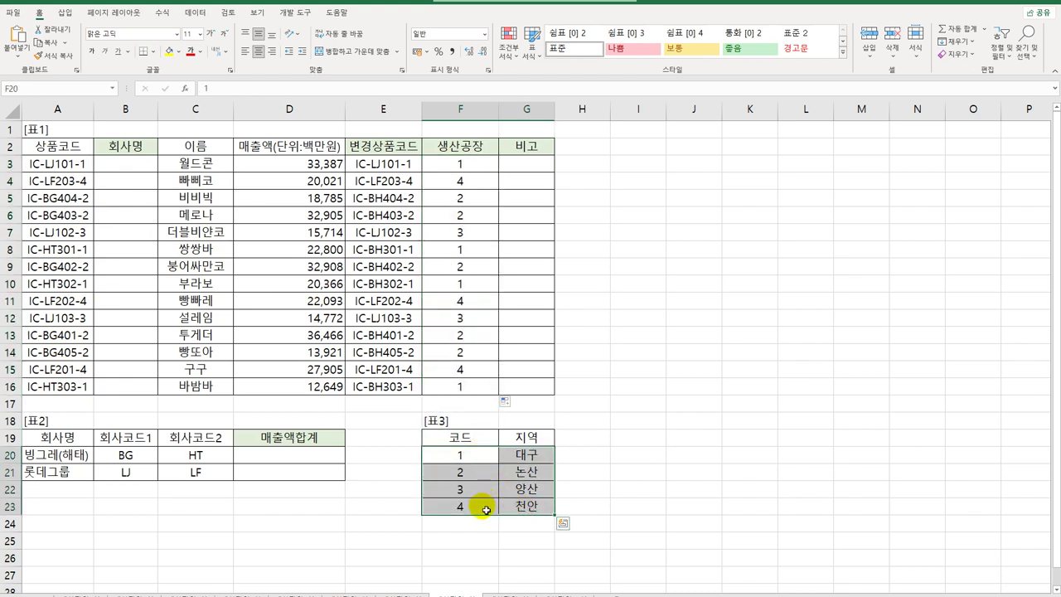
drag(479, 454, 481, 507)
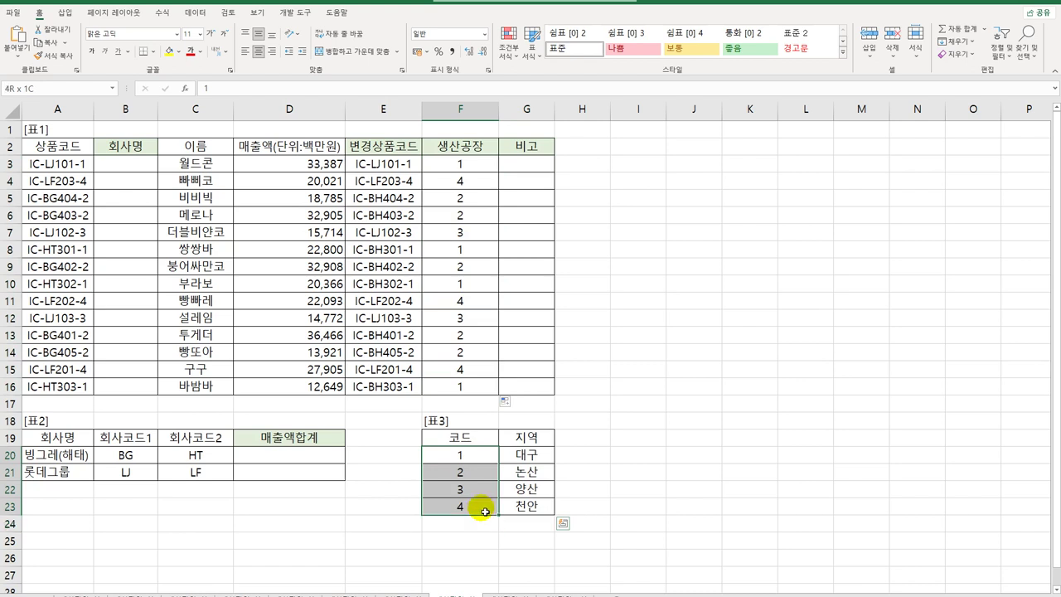
Wrap RIGHT(A3,1) in F3 as the lookup value of a VLOOKUP with the absolute table range $F$20:$G$23
click(469, 165)
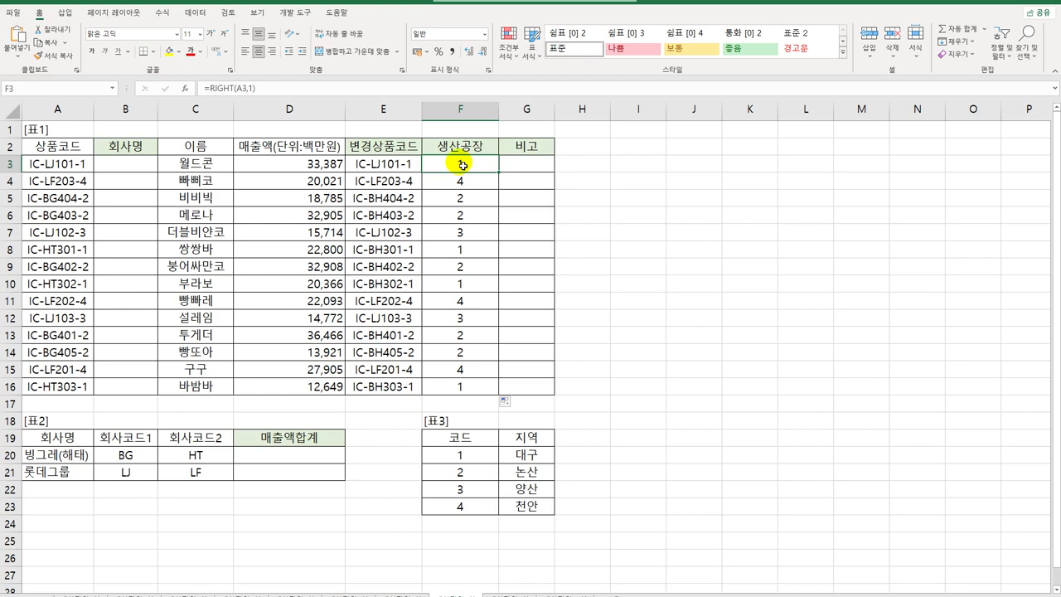
double_click(466, 164)
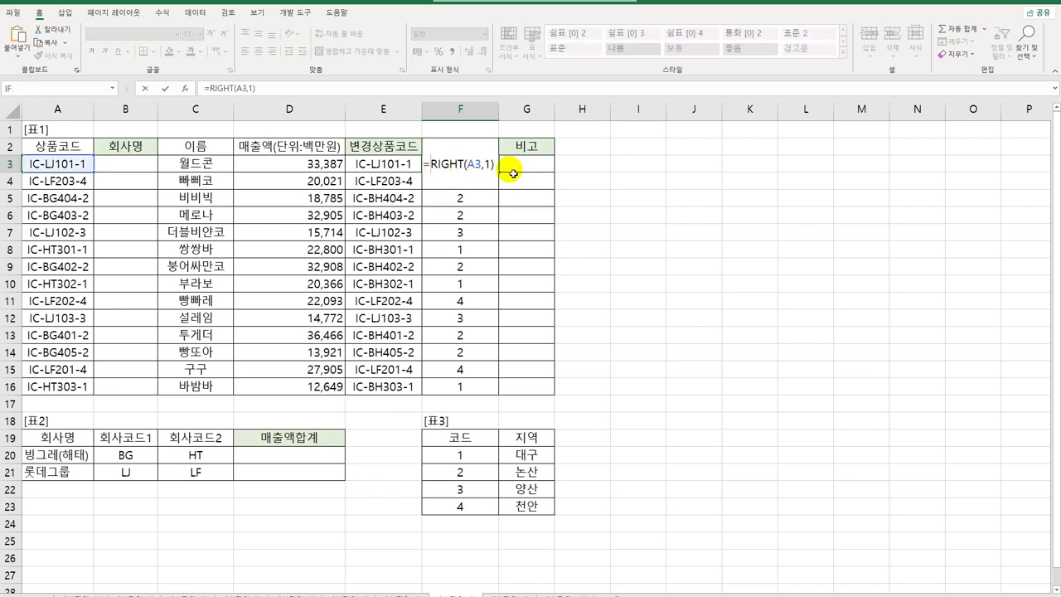
text(VLOOKUP()
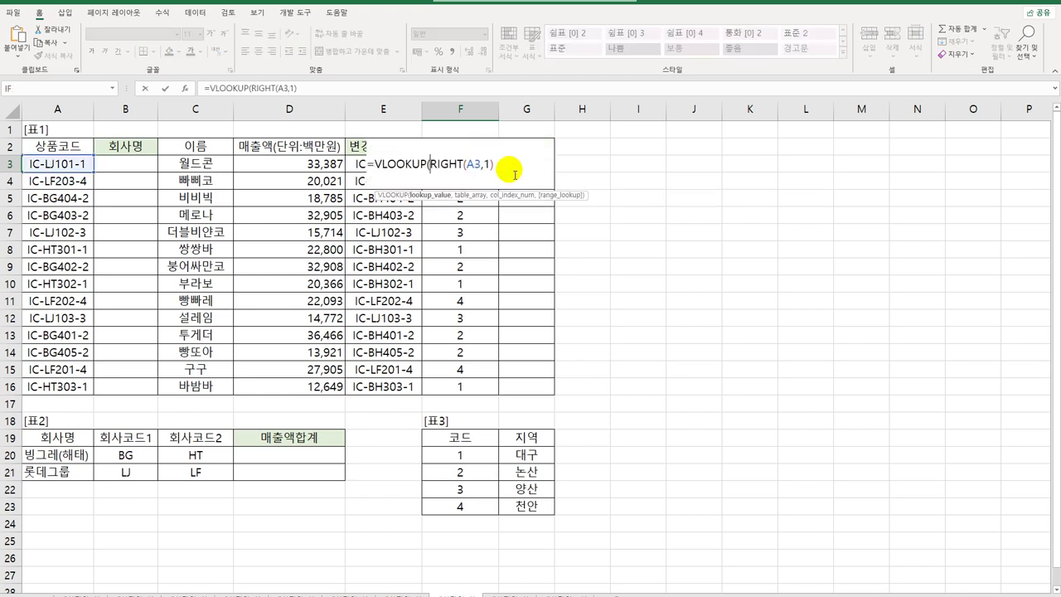
click(515, 174)
text(,)
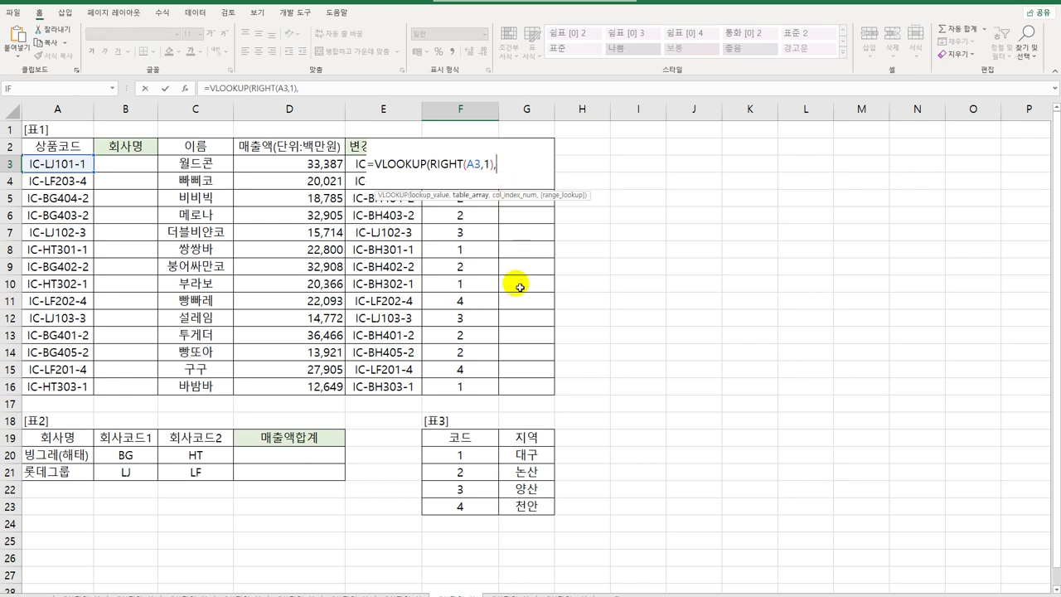
click(468, 455)
drag(469, 456, 525, 505)
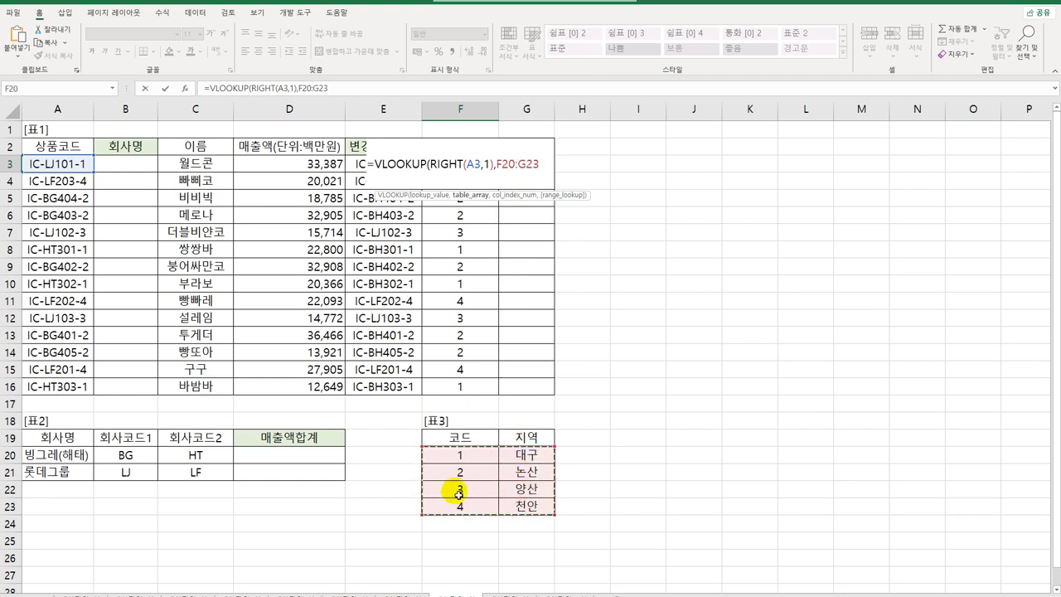
key(F4)
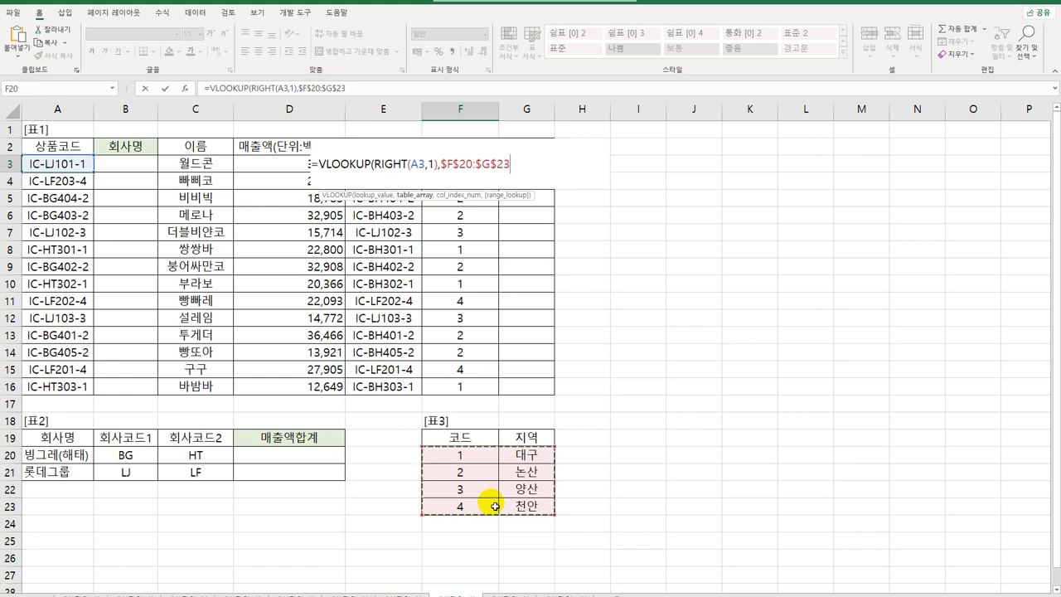
Give the VLOOKUP column index 2 and exact match FALSE, close it and commit the formula in F3
text(,2)
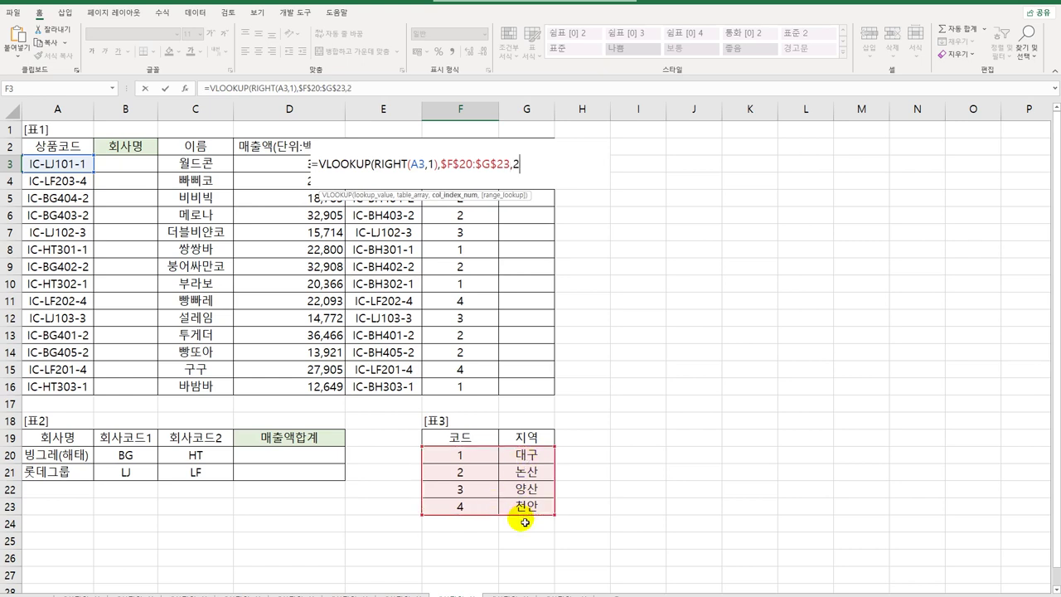
text(,)
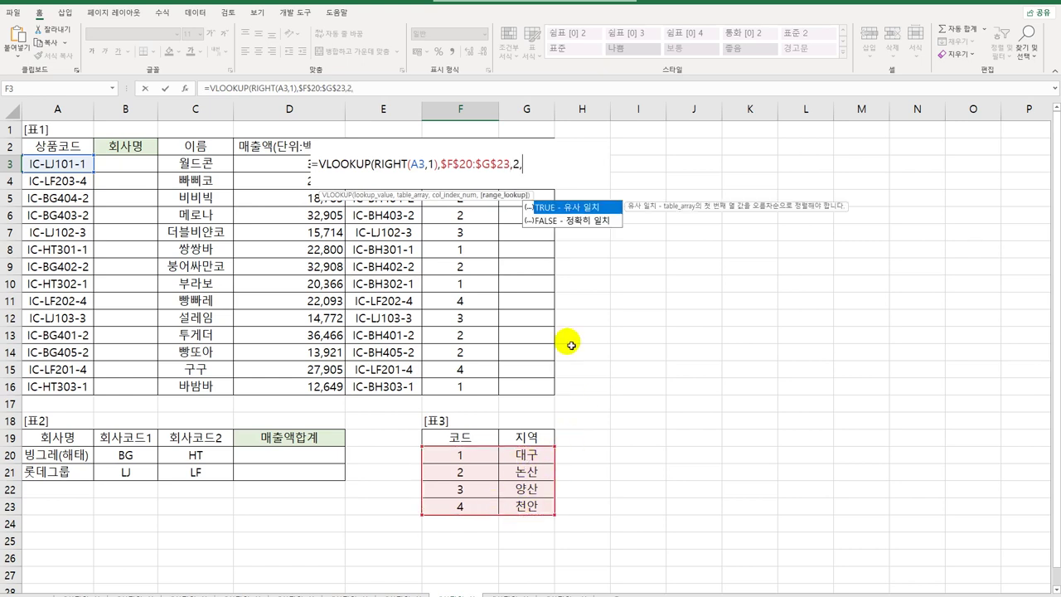
double_click(573, 223)
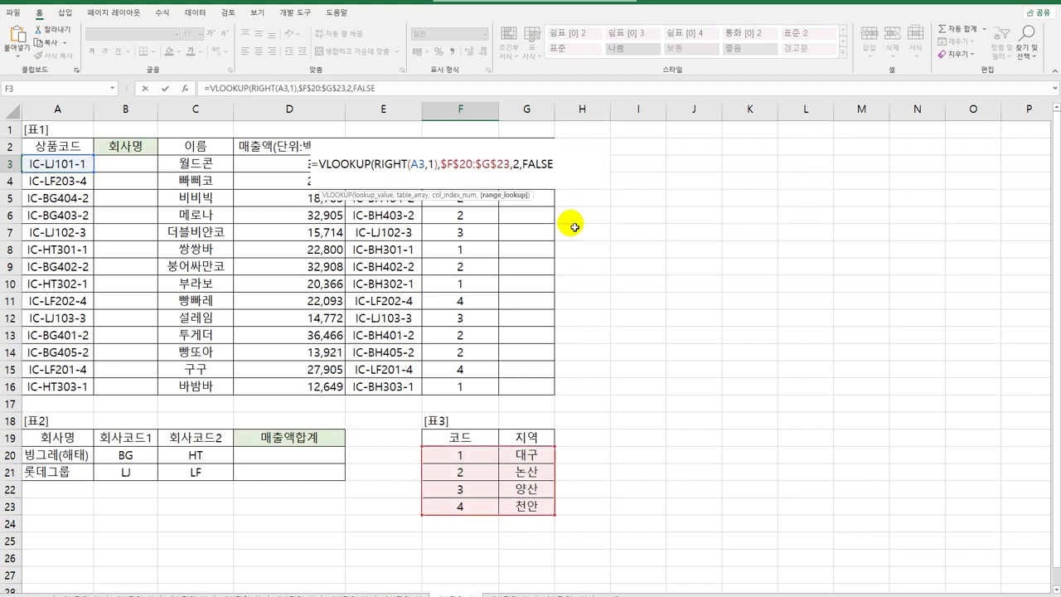
text())
key(ctrl+Return)
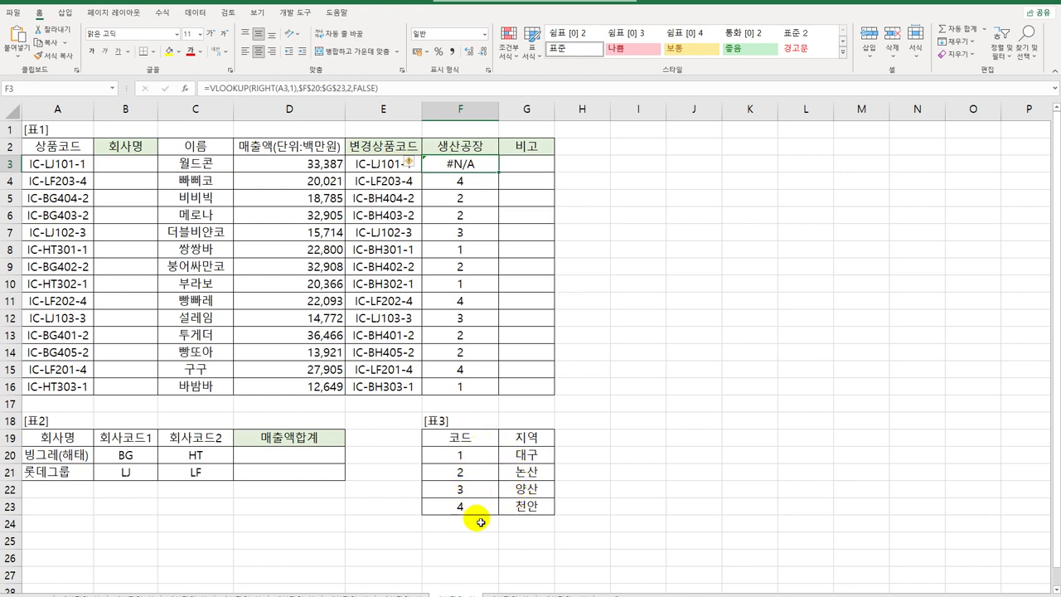
Multiply the lookup value in F3 by 1, giving RIGHT(A3,1)*1, and fill the formula down to F16
double_click(463, 165)
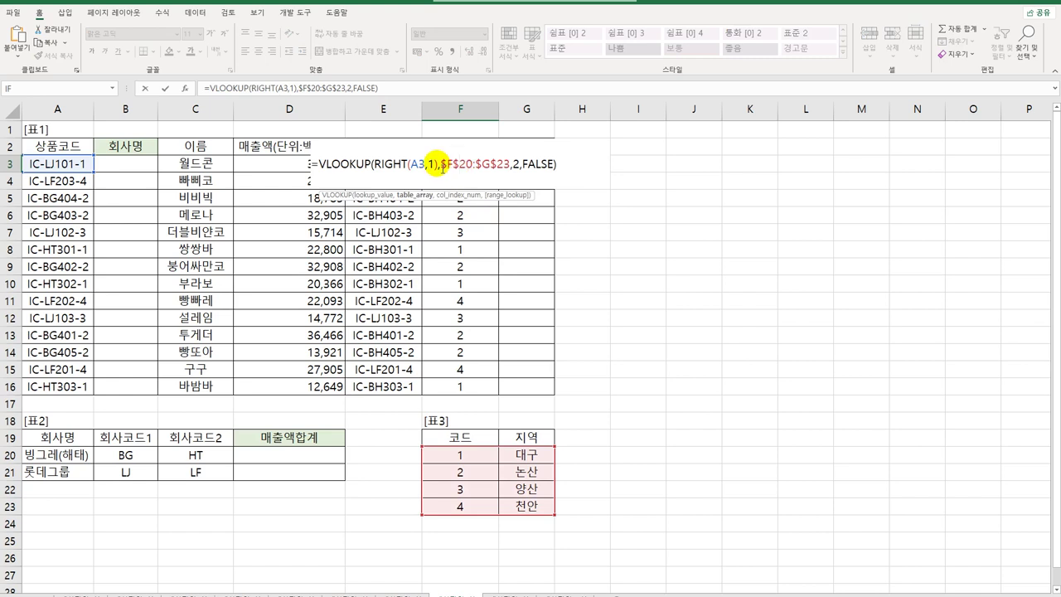
key(Left)
key(Left)
key(Left)
key(Left)
text(*1)
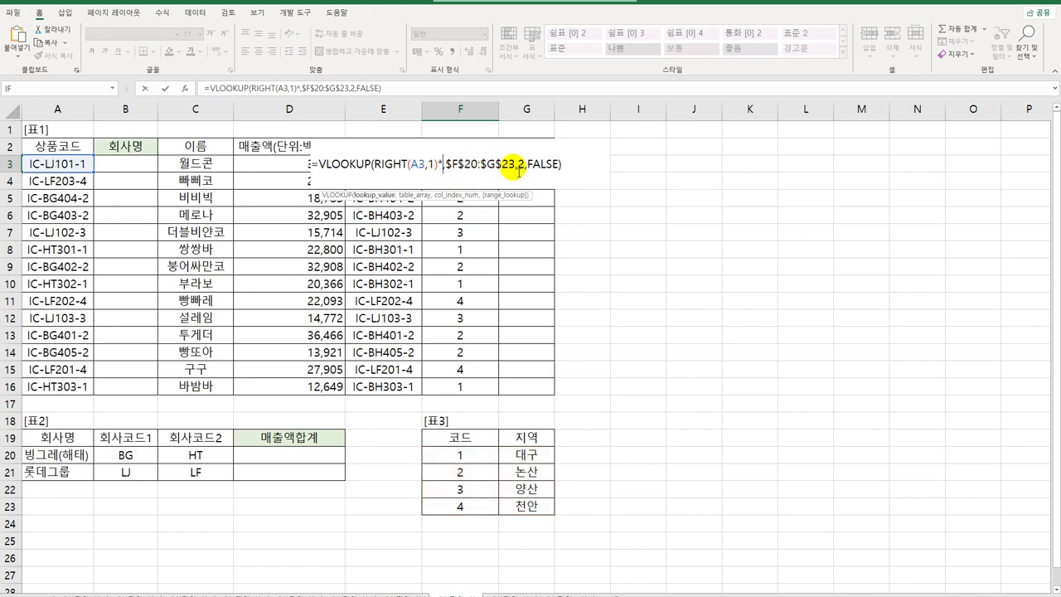
key(Return)
key(Up)
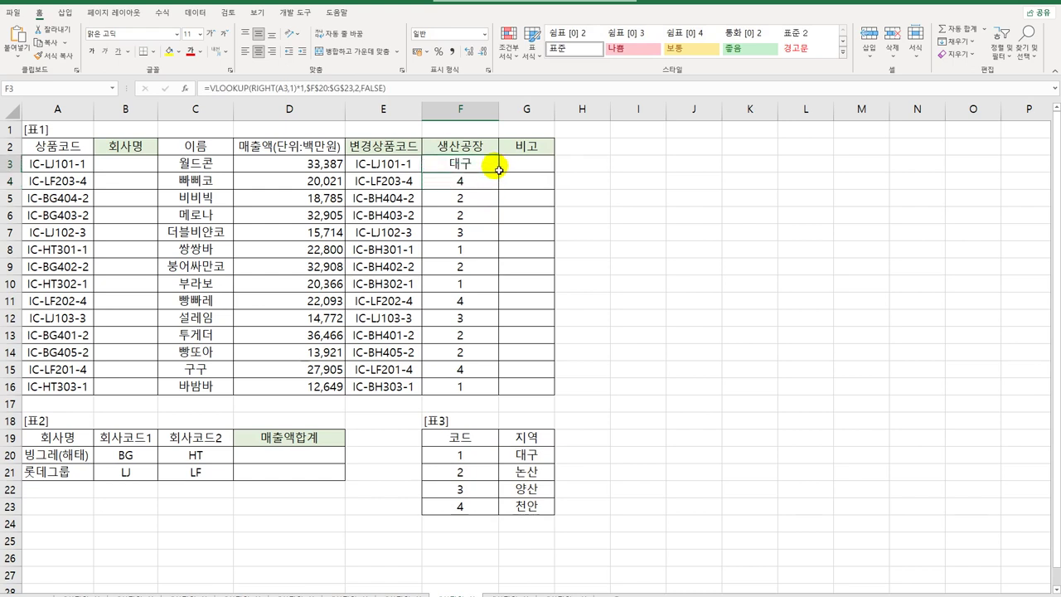
drag(502, 182, 491, 390)
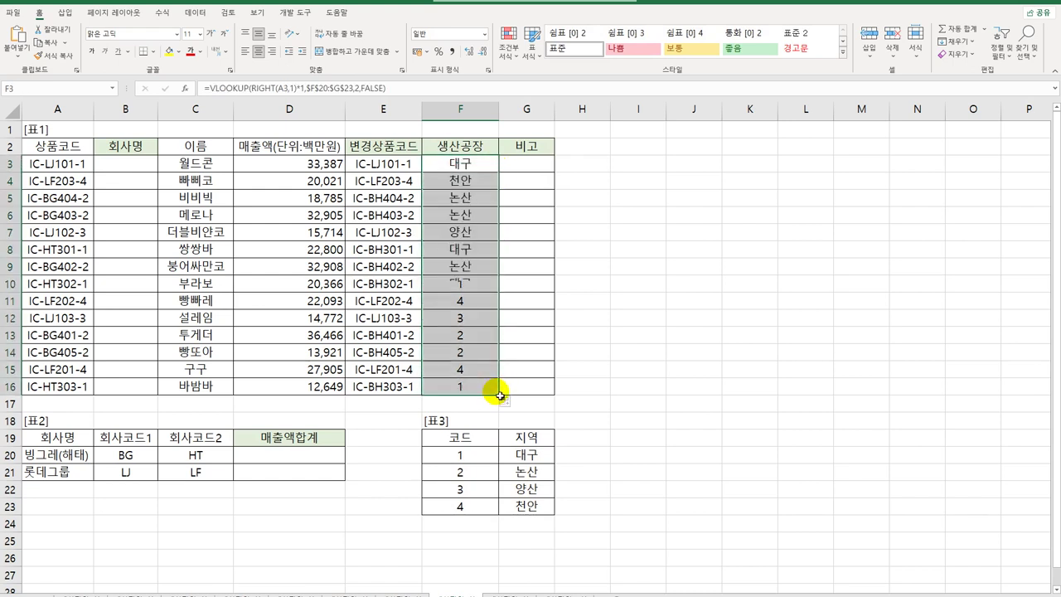
Remove the *1 from the lookup value in F3's VLOOKUP formula
click(452, 159)
double_click(459, 165)
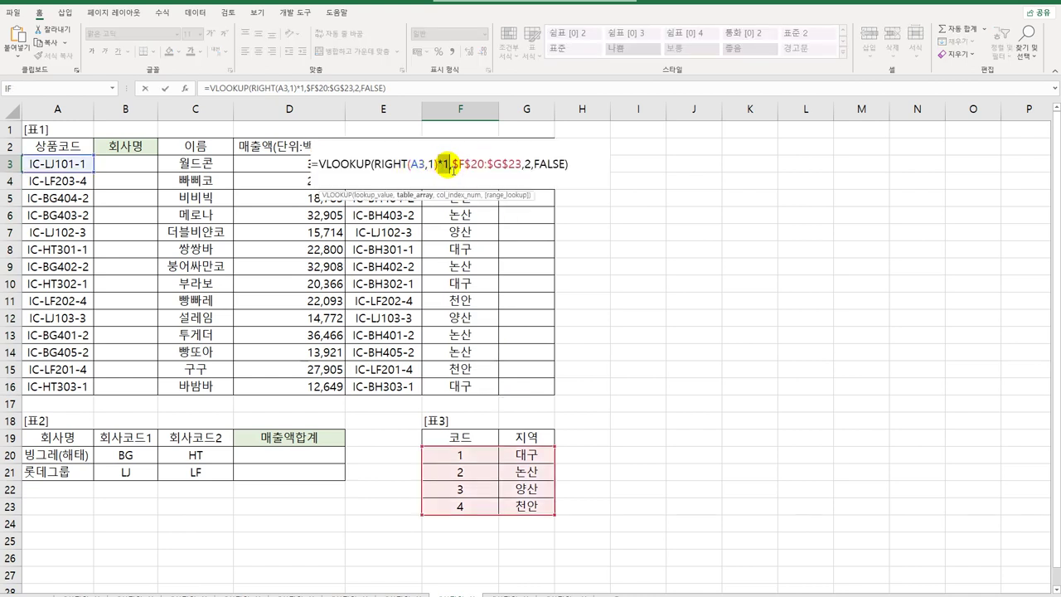
key(Delete)
key(Delete)
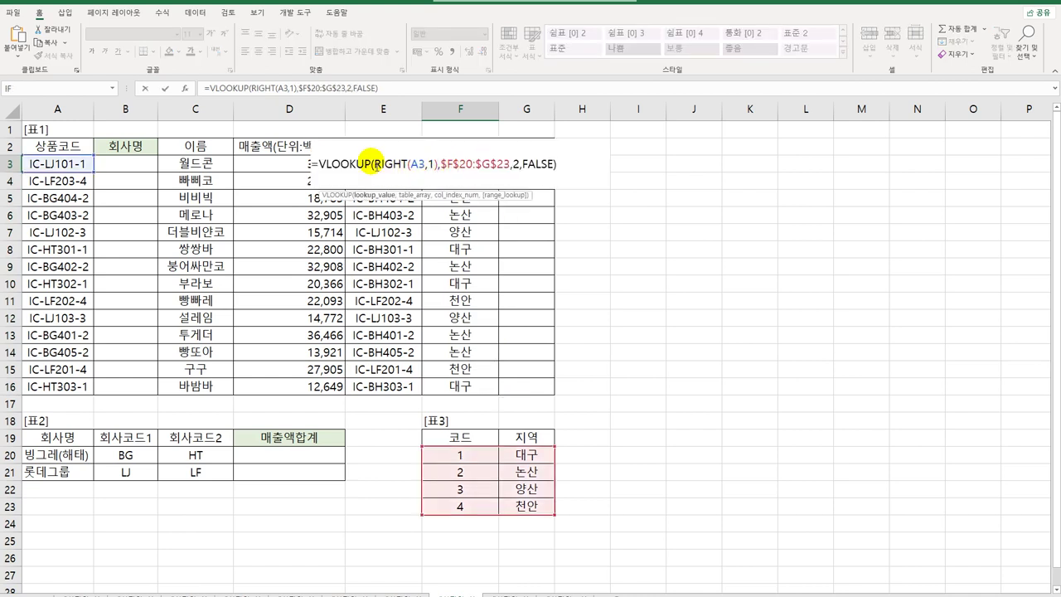
Wrap RIGHT(A3,1) in the VALUE function within F3's VLOOKUP, commit it and fill the formula down to F16
click(373, 164)
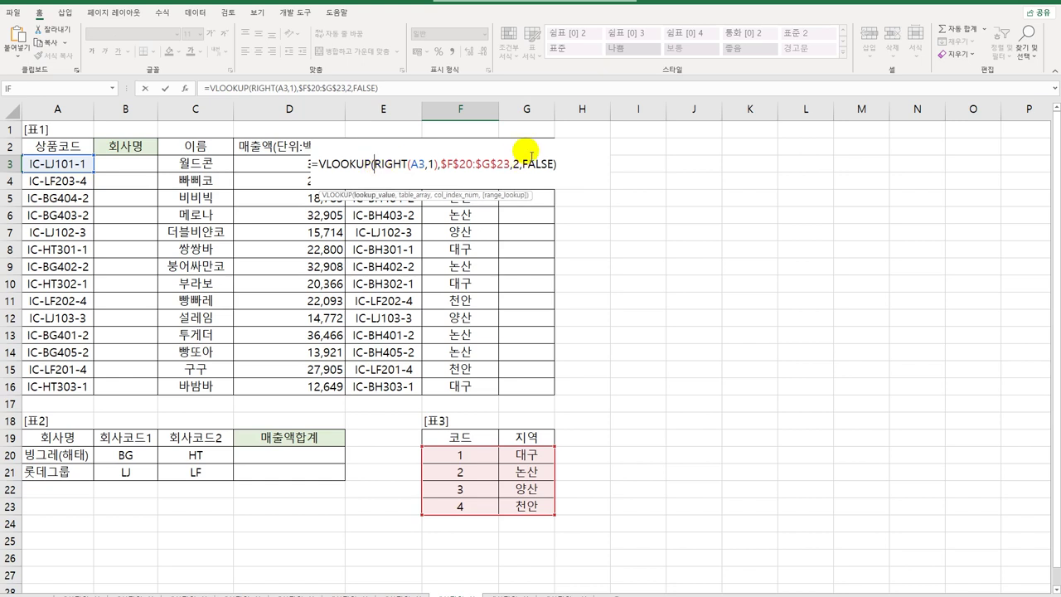
text(v)
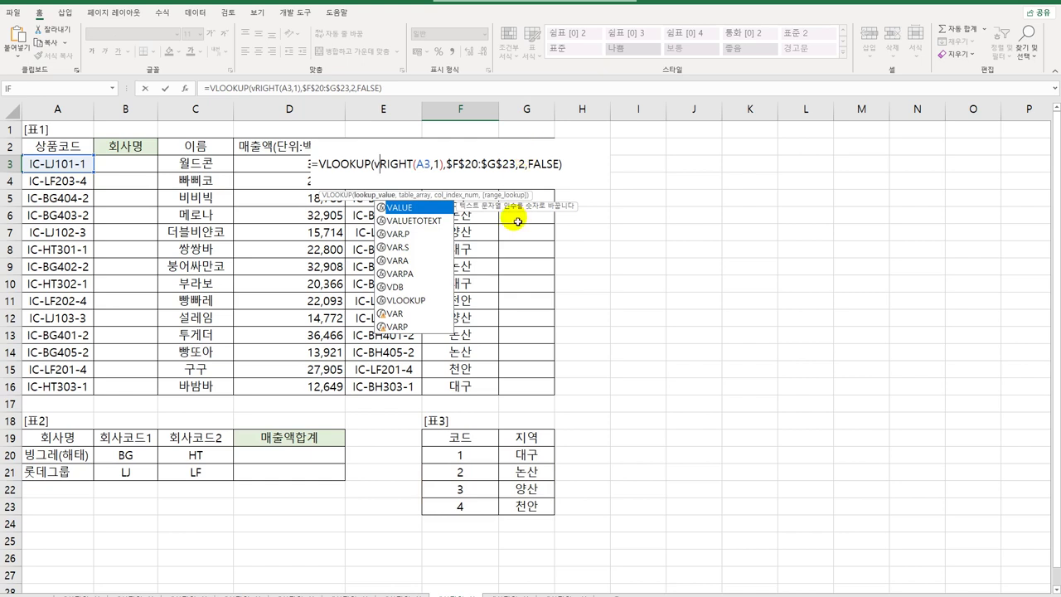
key(Tab)
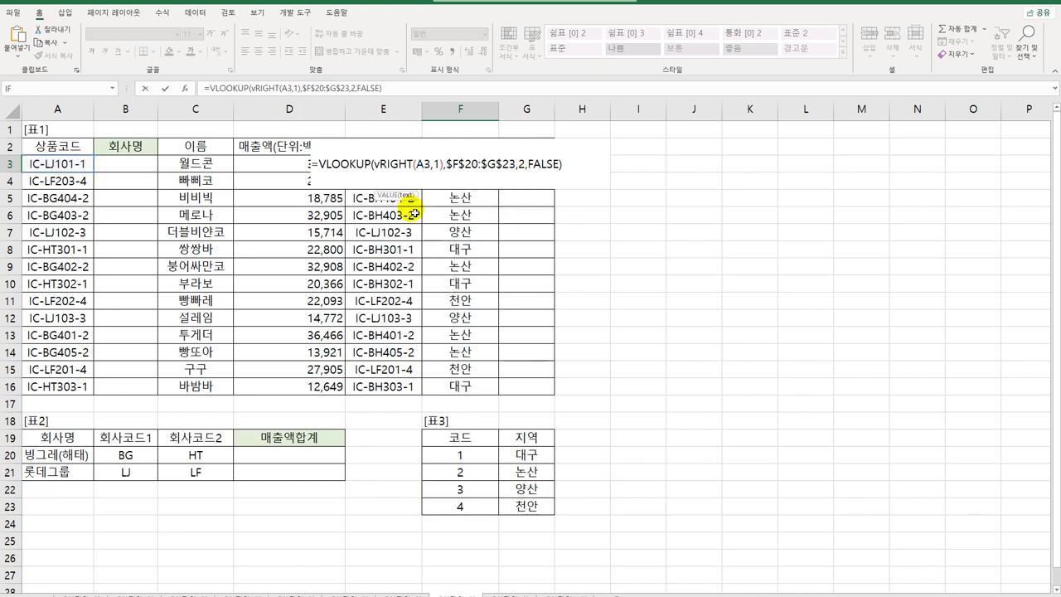
click(476, 163)
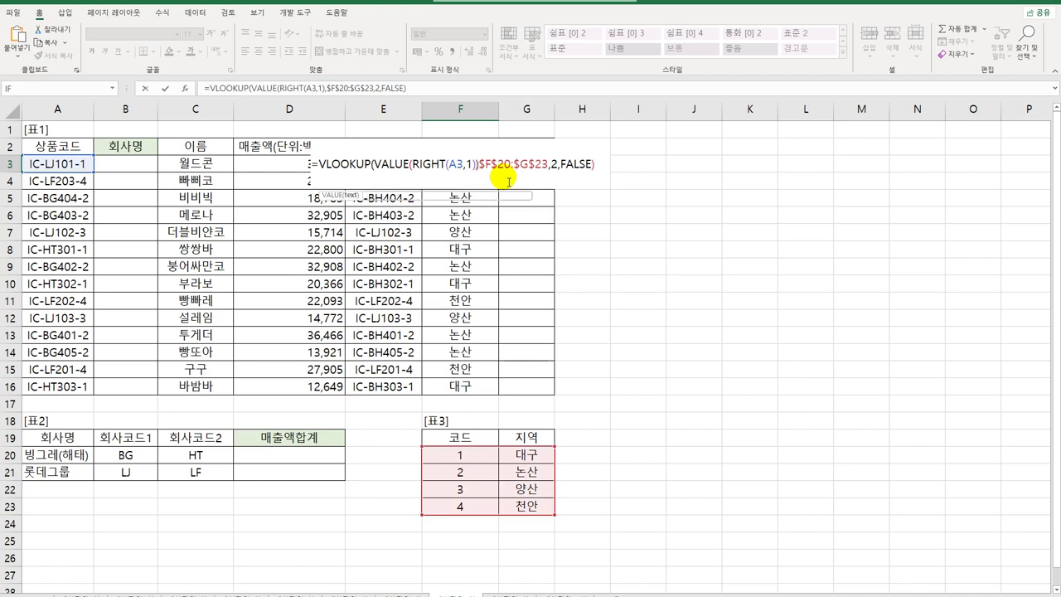
text())
key(Return)
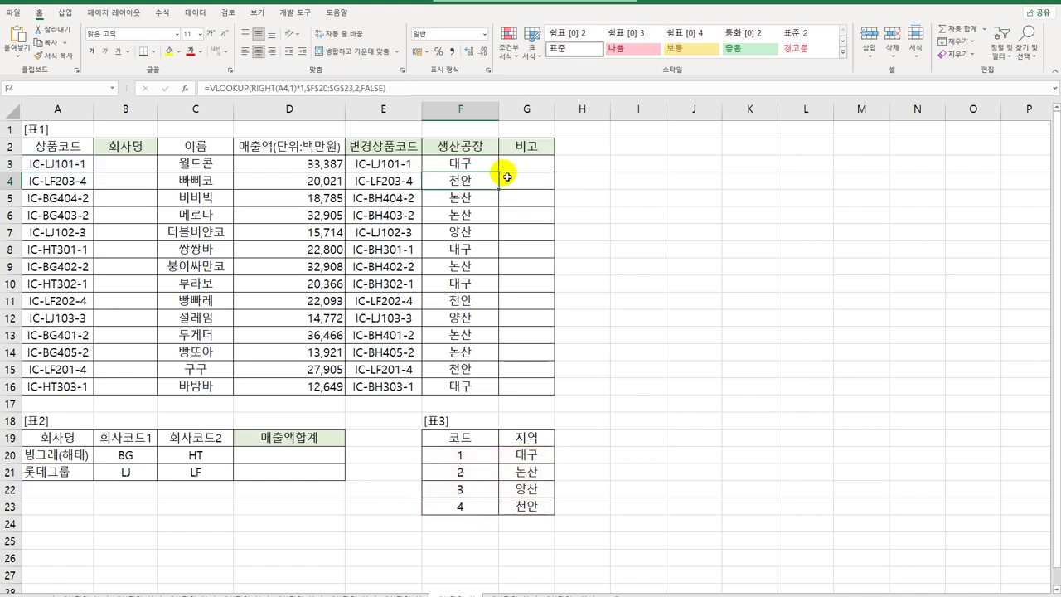
key(Up)
double_click(504, 175)
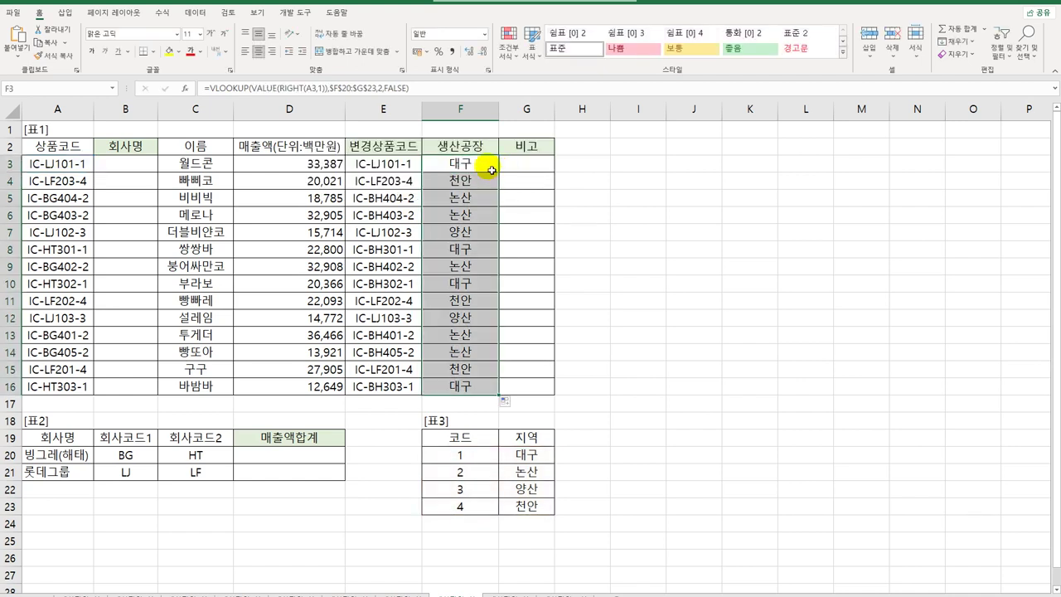
click(479, 163)
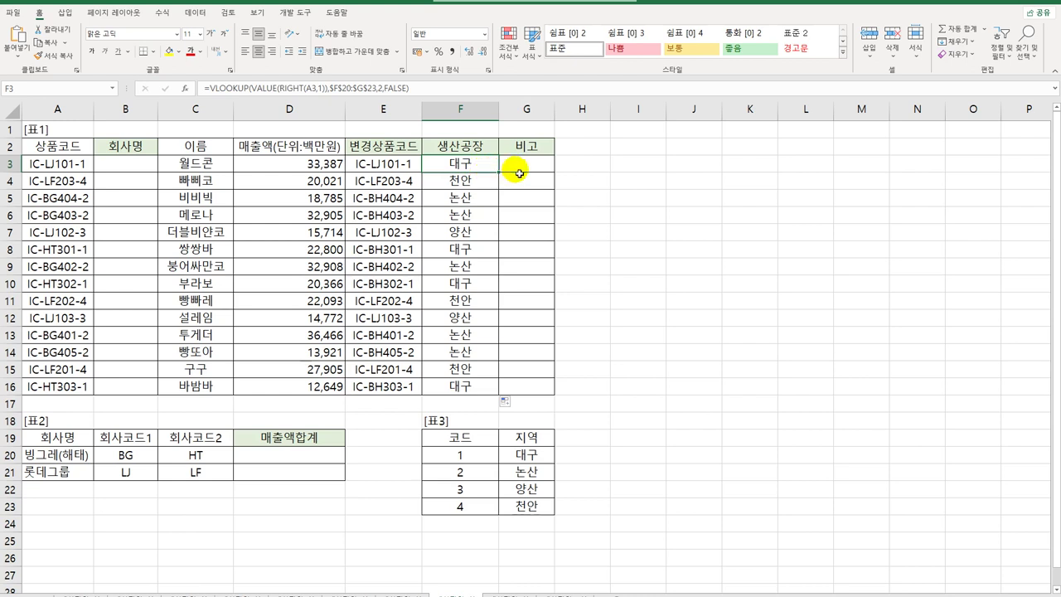
Start a RANK.EQ formula in G3 under 비고 with D3 as the number to rank
click(512, 166)
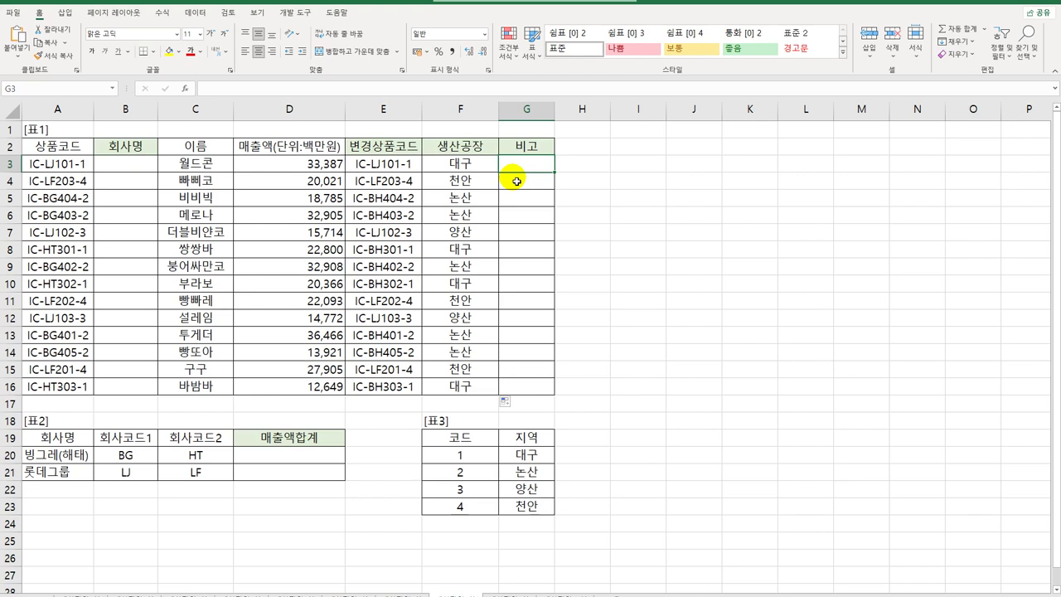
text(=)
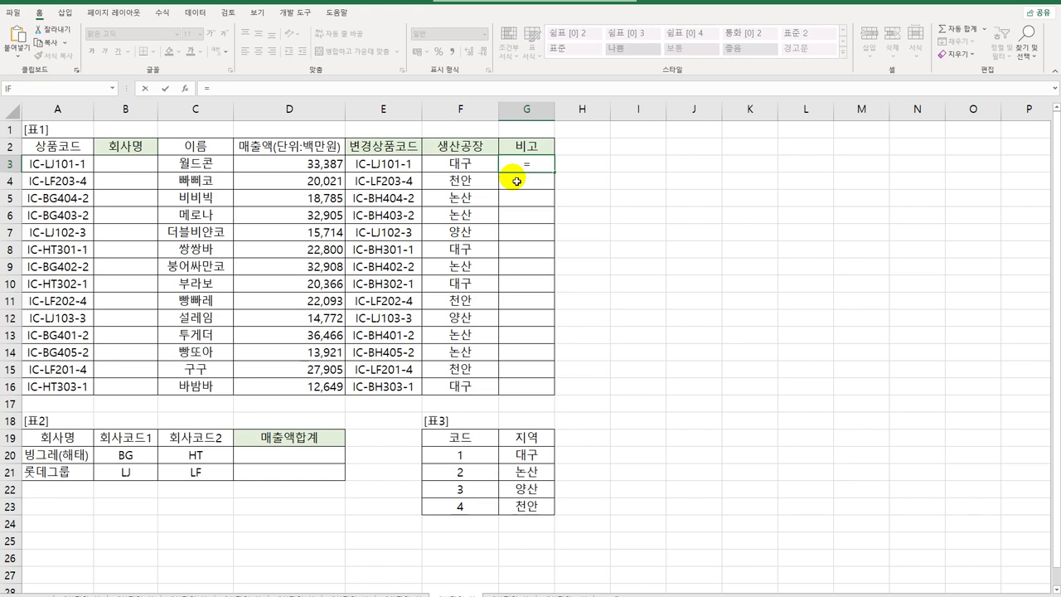
text(rank.)
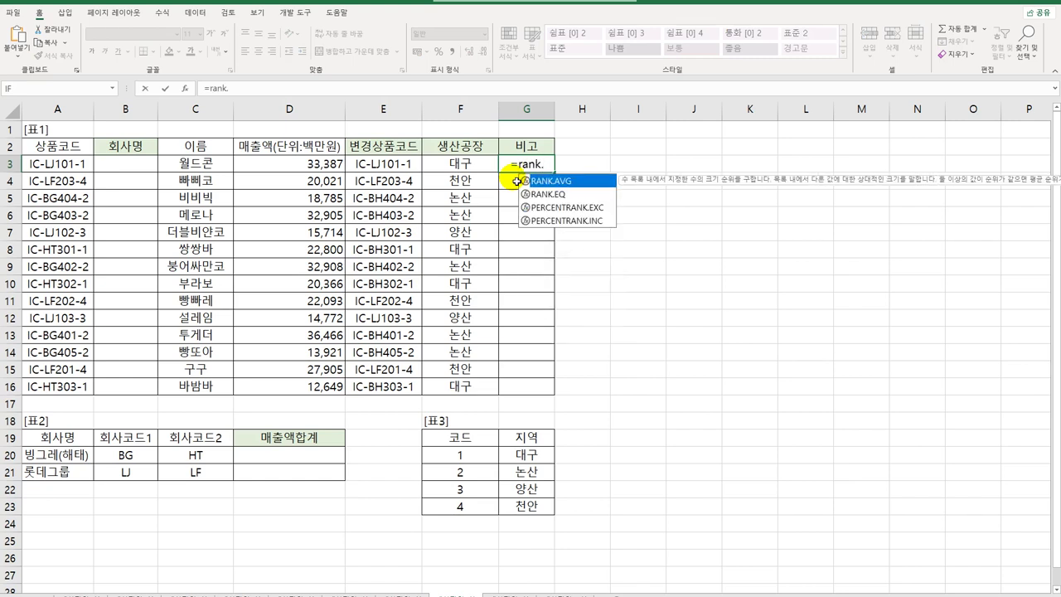
key(Down)
key(Tab)
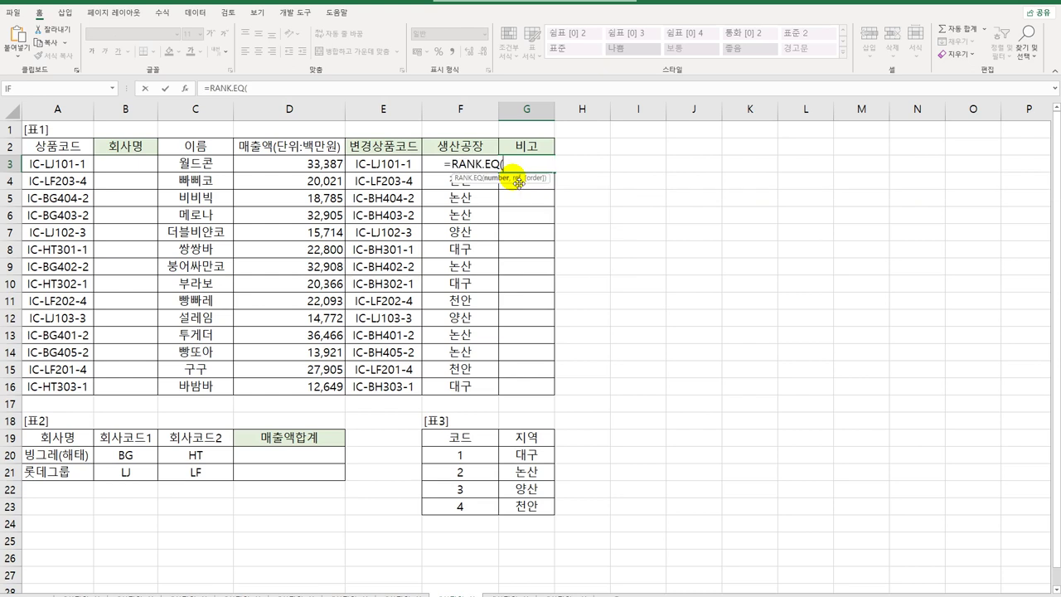
click(290, 169)
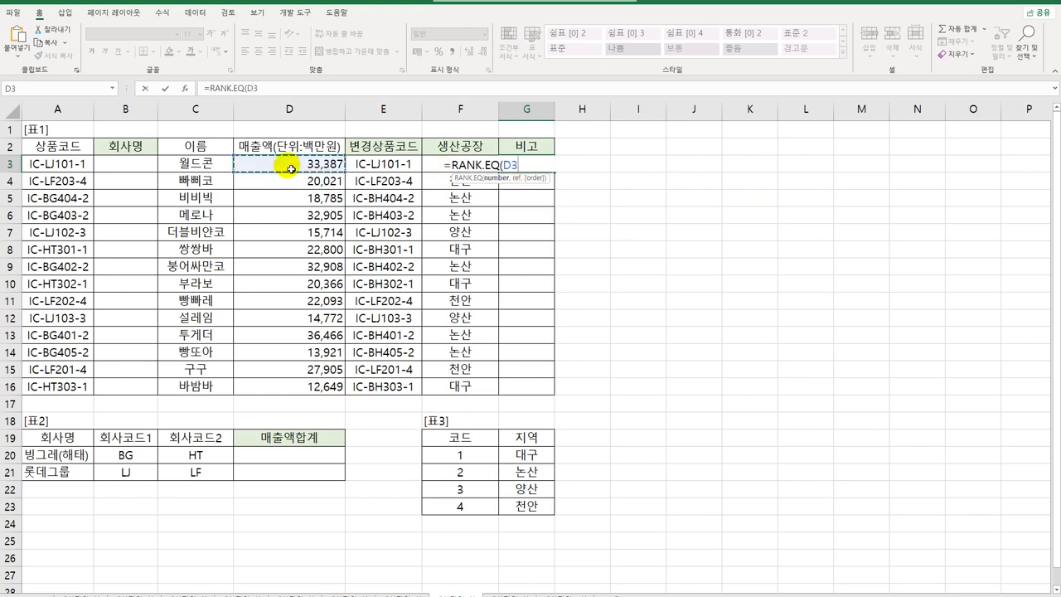
Set the RANK.EQ reference to the absolute range $D$3:$D$16 and the order to 0 (내림차순)
text(,)
drag(292, 166, 315, 390)
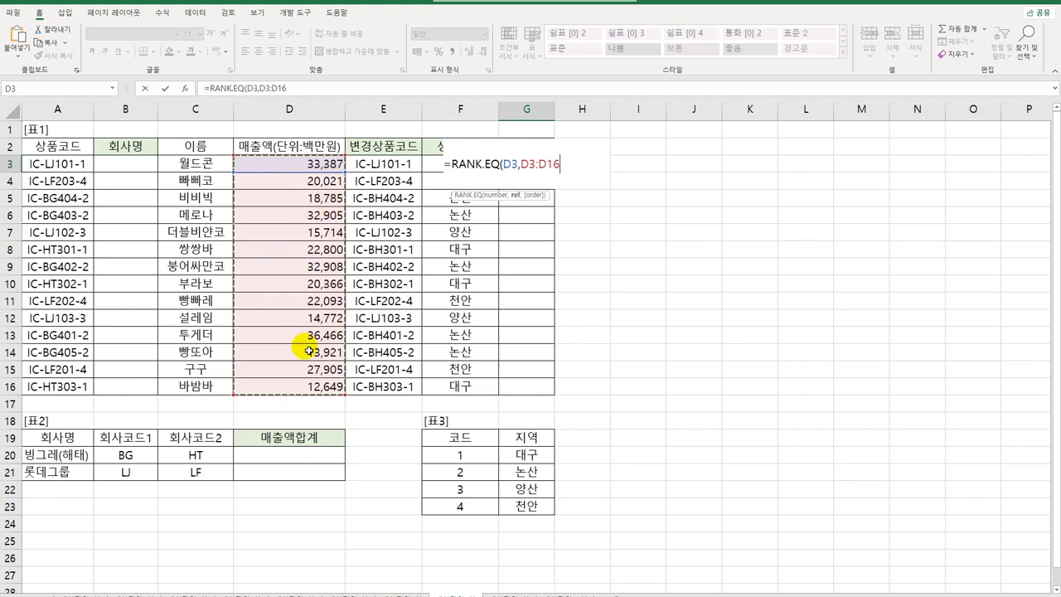
key(F4)
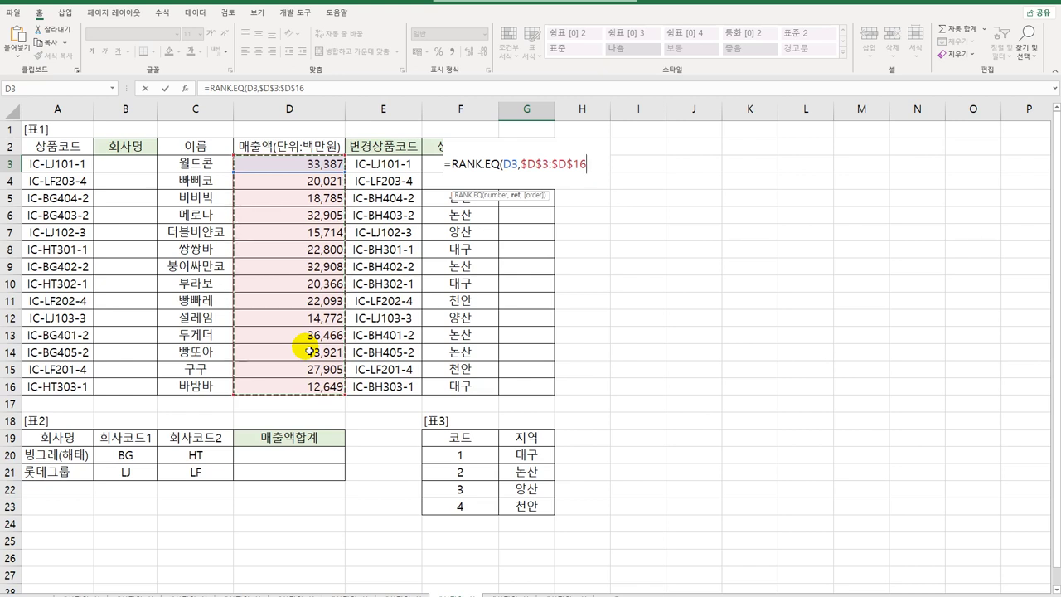
text(,)
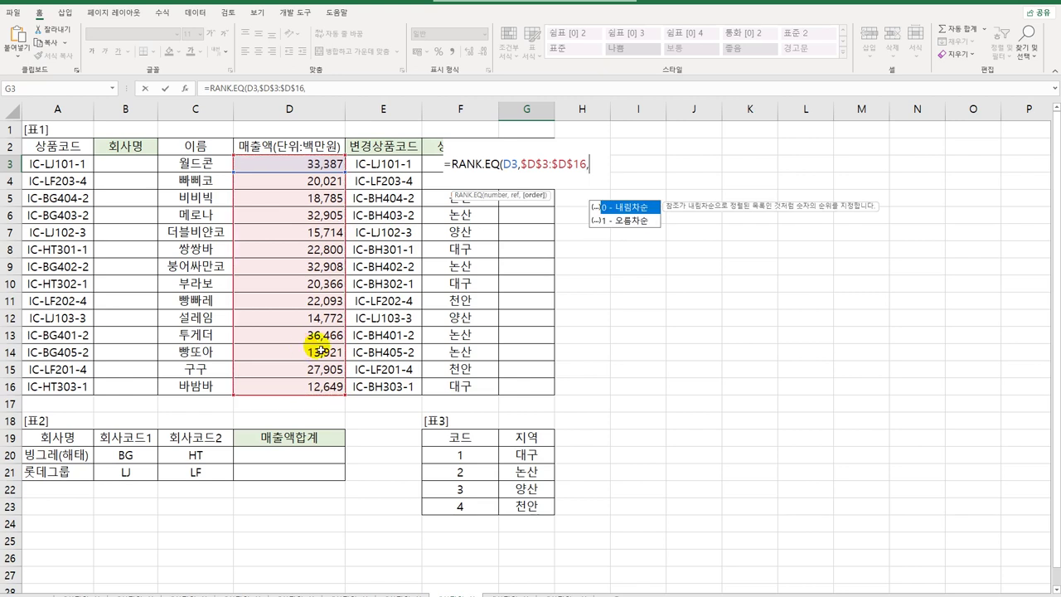
double_click(630, 206)
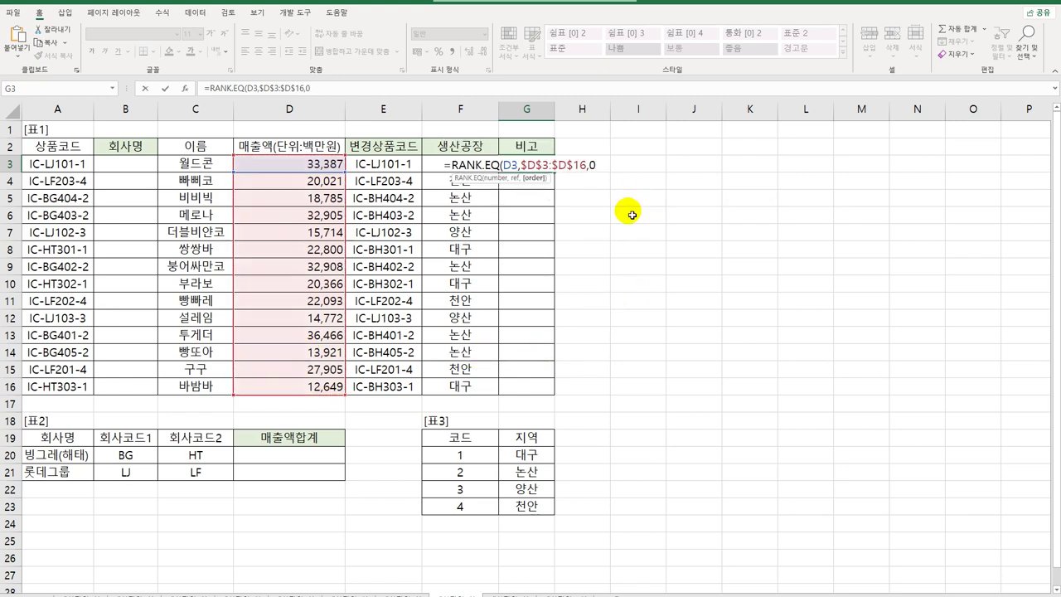
Close the RANK.EQ formula in G3, commit it and fill it down to G16
text())
key(Return)
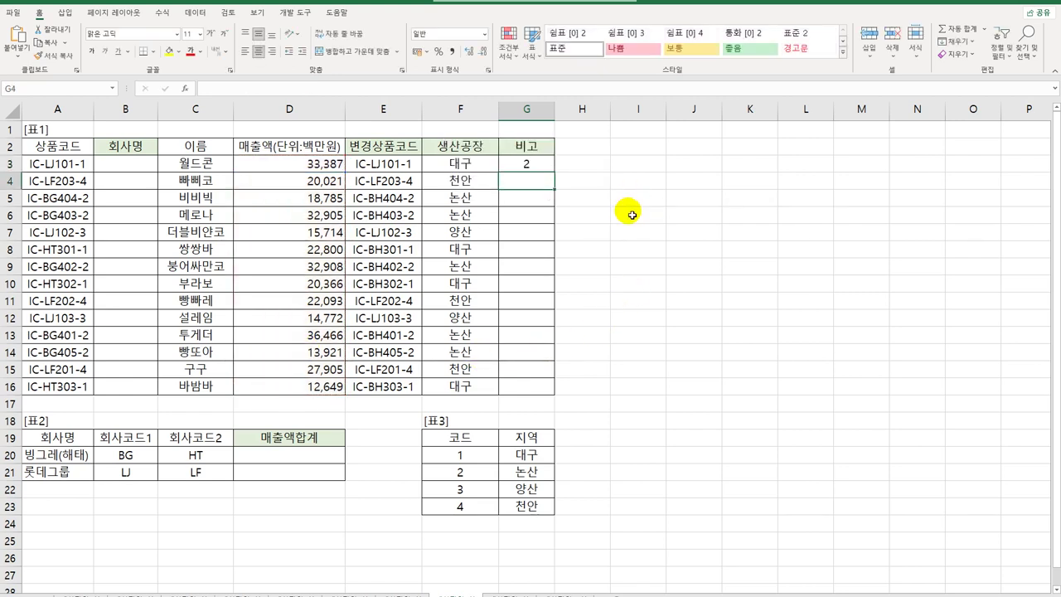
click(549, 168)
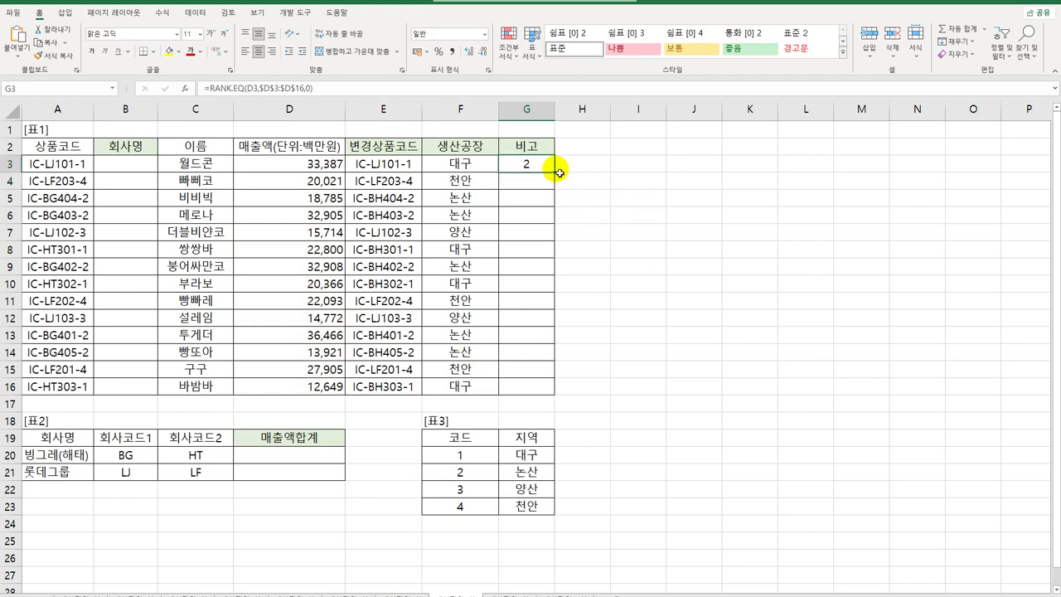
drag(559, 173, 550, 403)
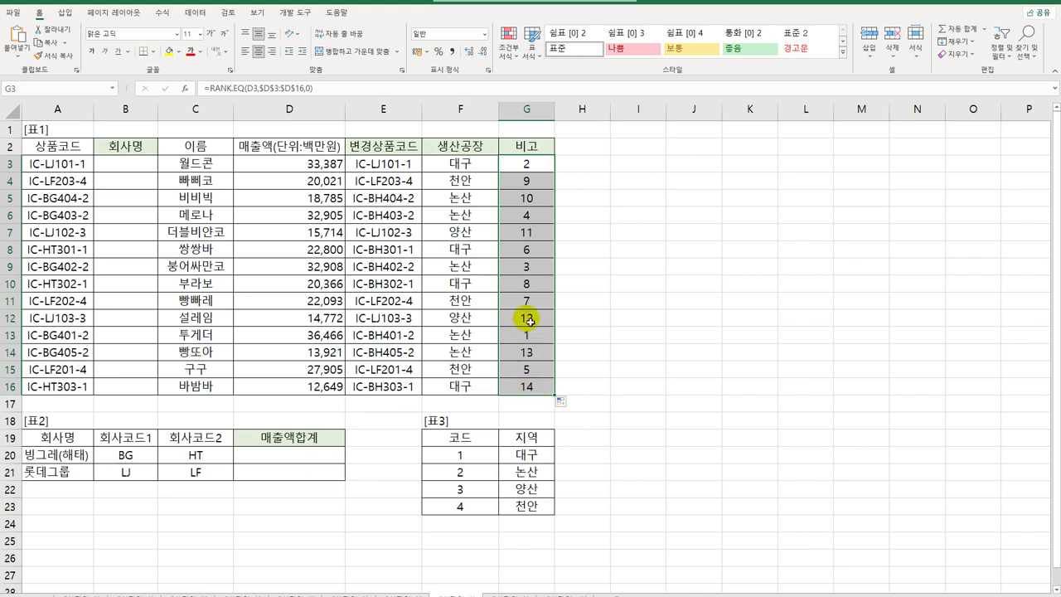
Put an IF in front of G3's RANK.EQ with the condition D3>=AVERAGE($D$3:$D$16)
click(526, 171)
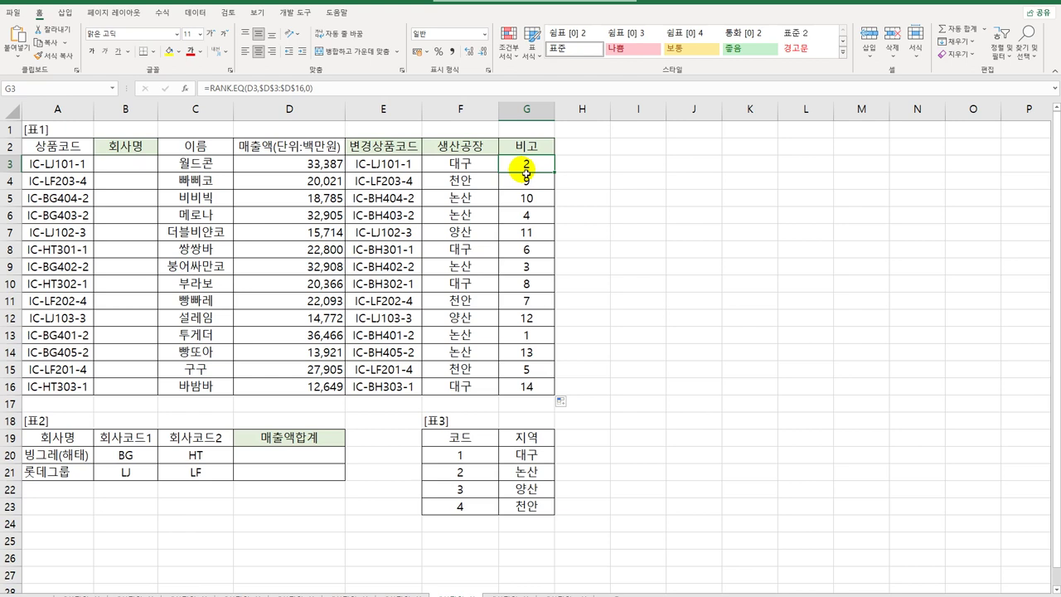
double_click(525, 171)
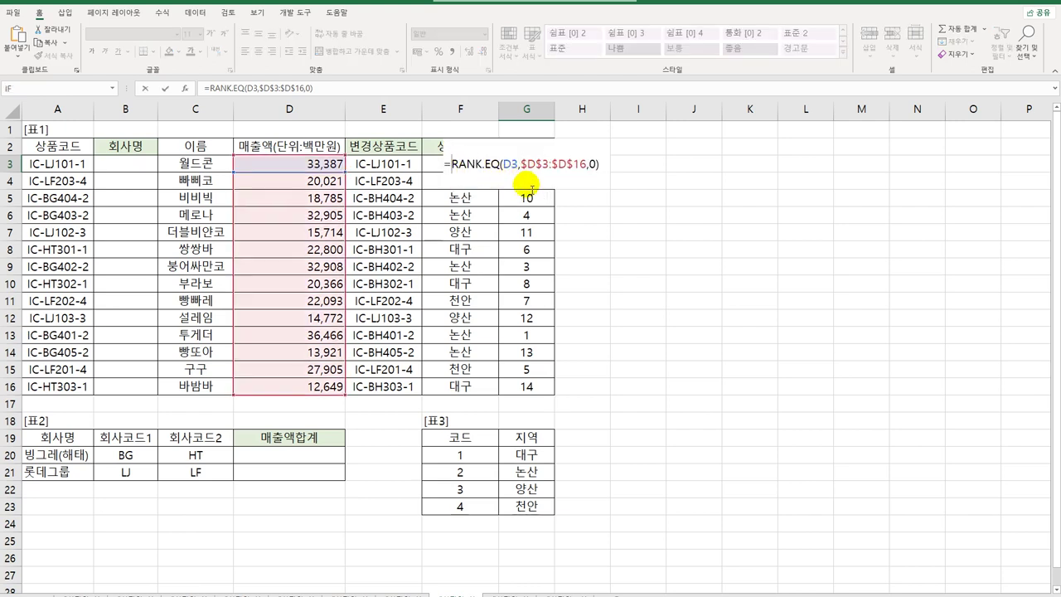
text(if()
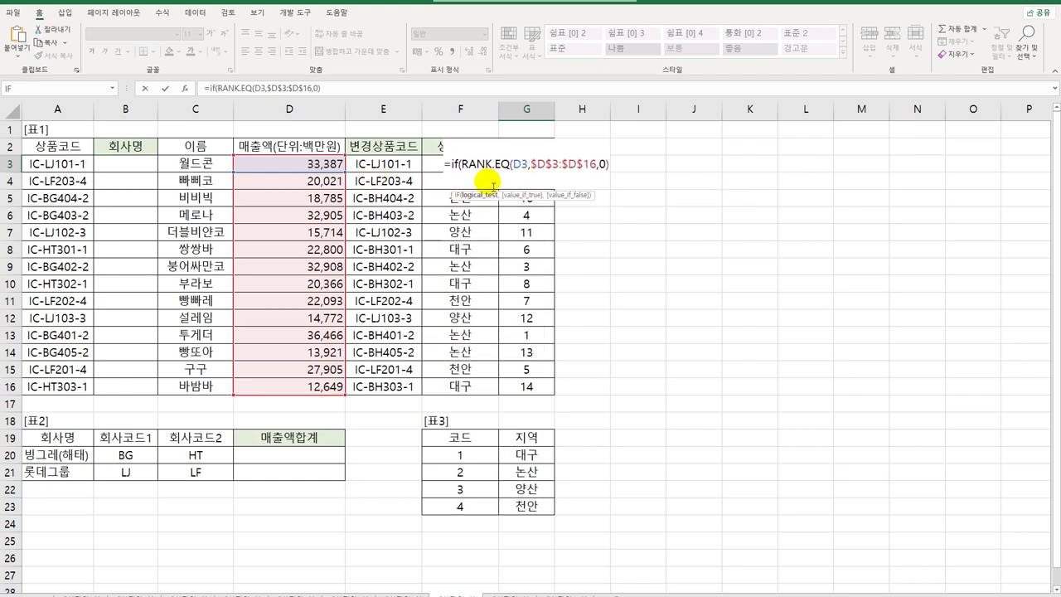
click(316, 168)
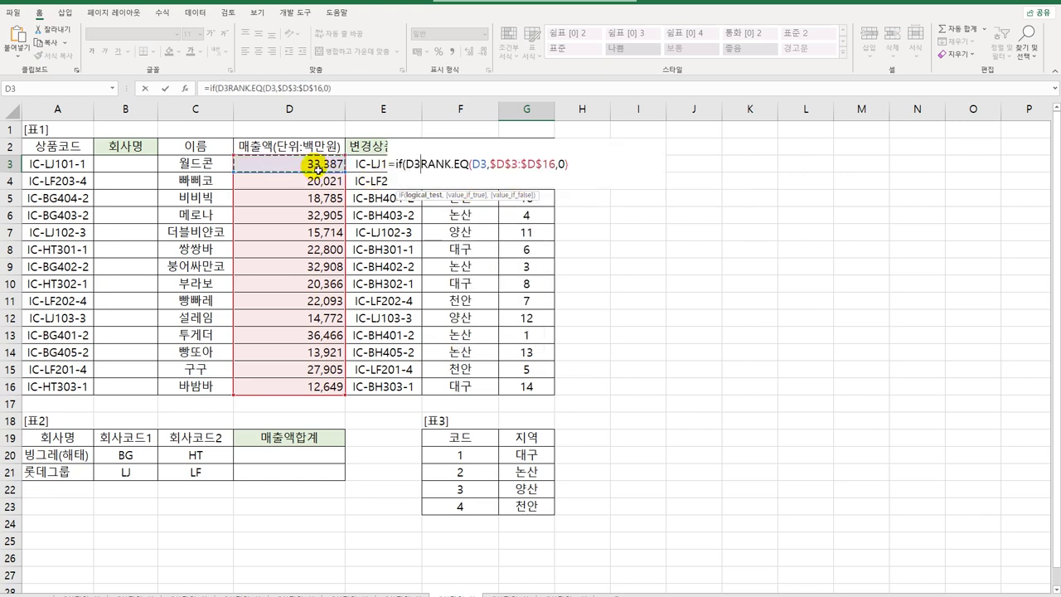
text(>=av)
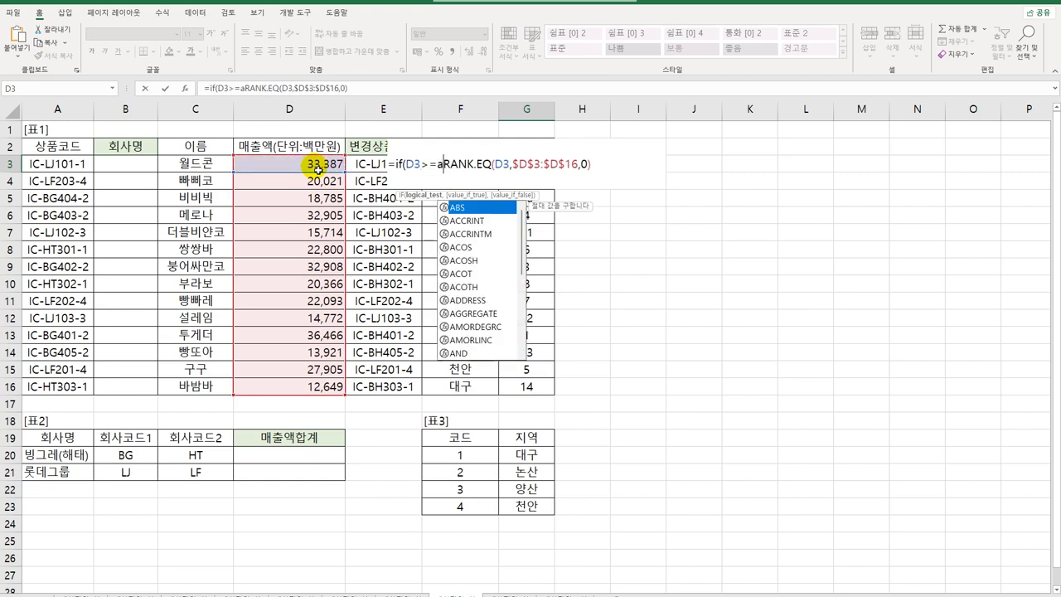
key(Down)
key(Tab)
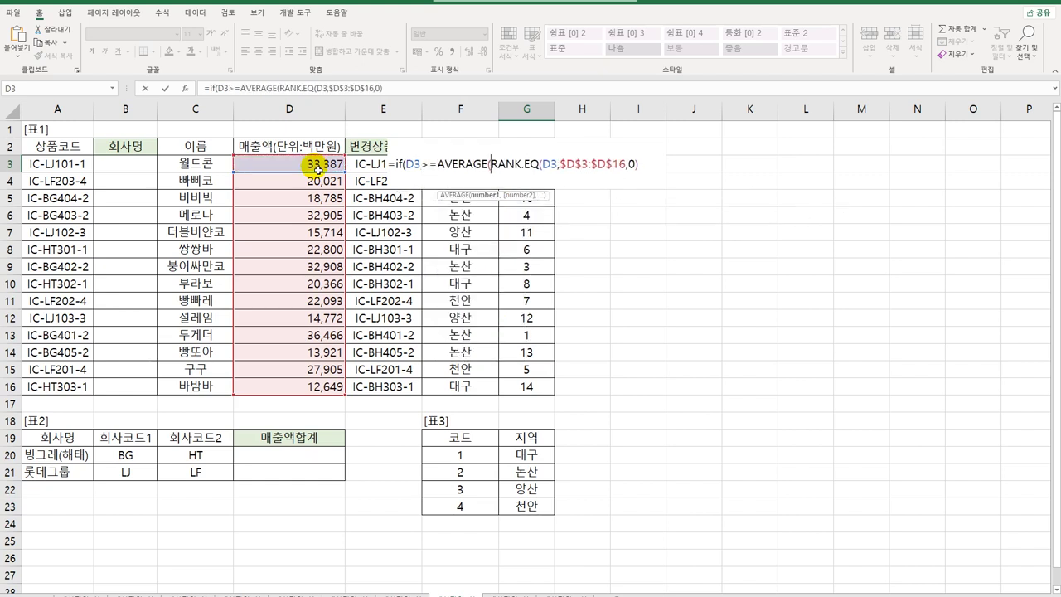
drag(318, 169, 330, 386)
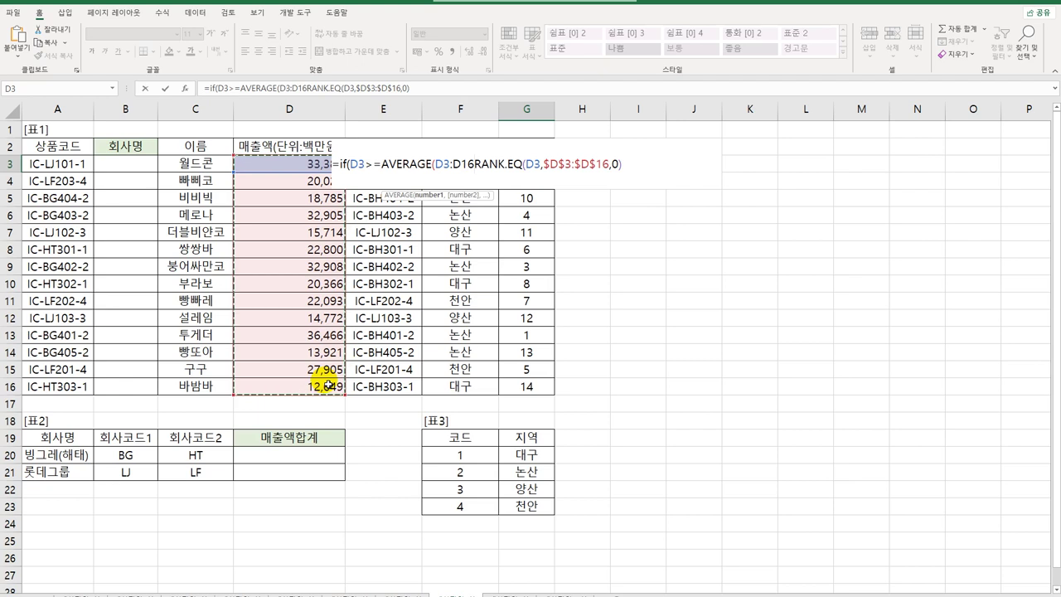
key(F4)
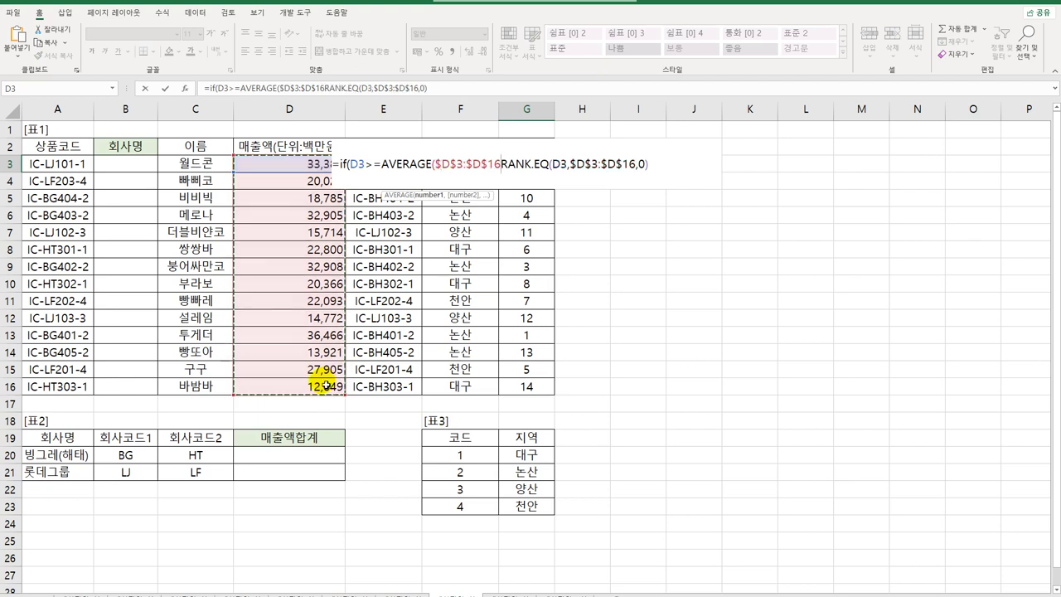
text(),)
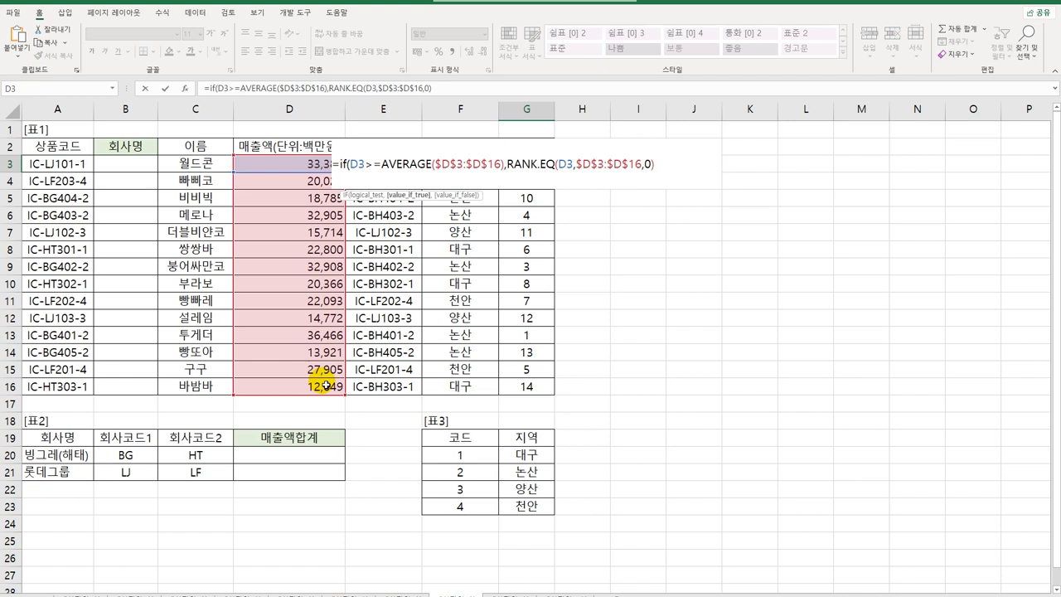
Join the text "★Top" with & in front of RANK.EQ as the IF's true result in G3
text("a)
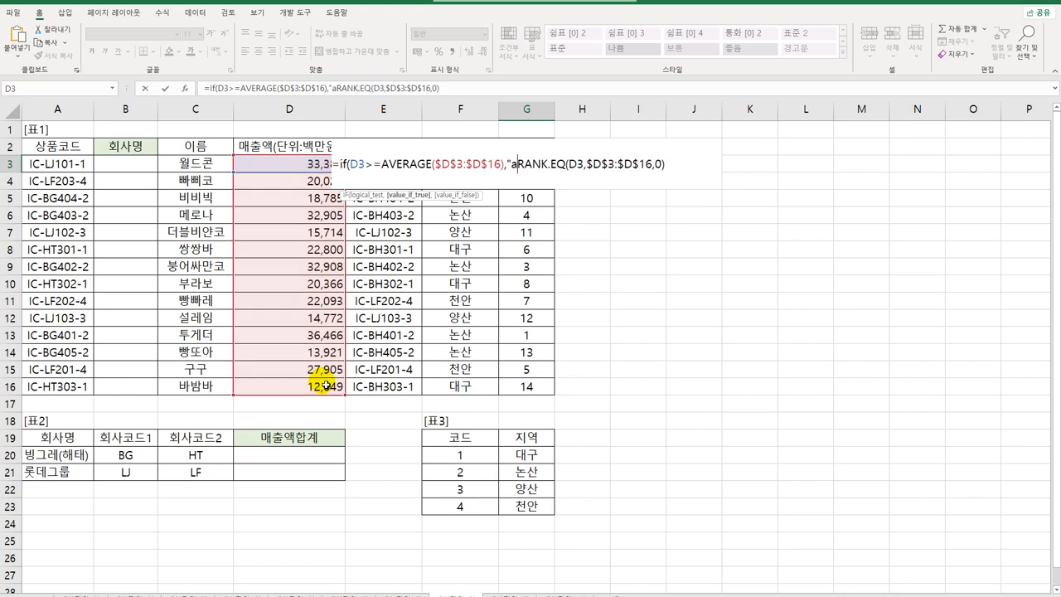
text(ㅇ)
key(Hangul_Hanja)
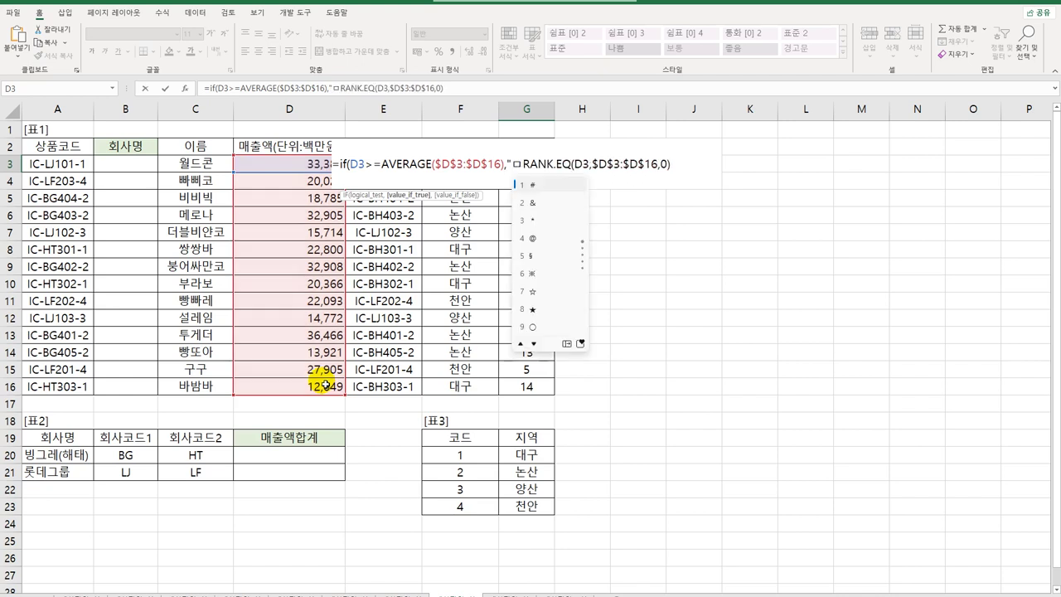
click(535, 315)
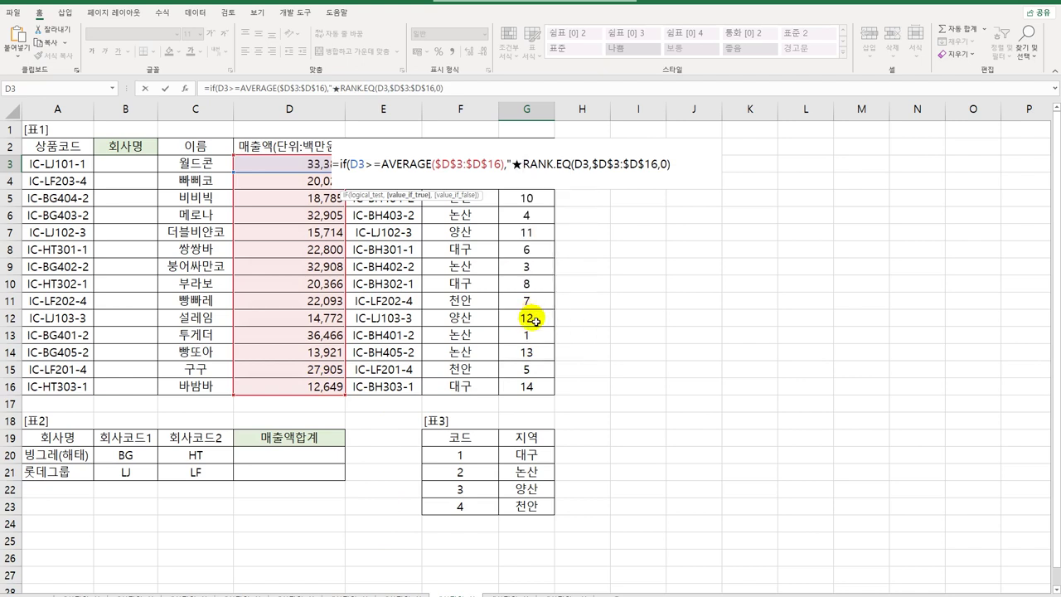
text(Top)
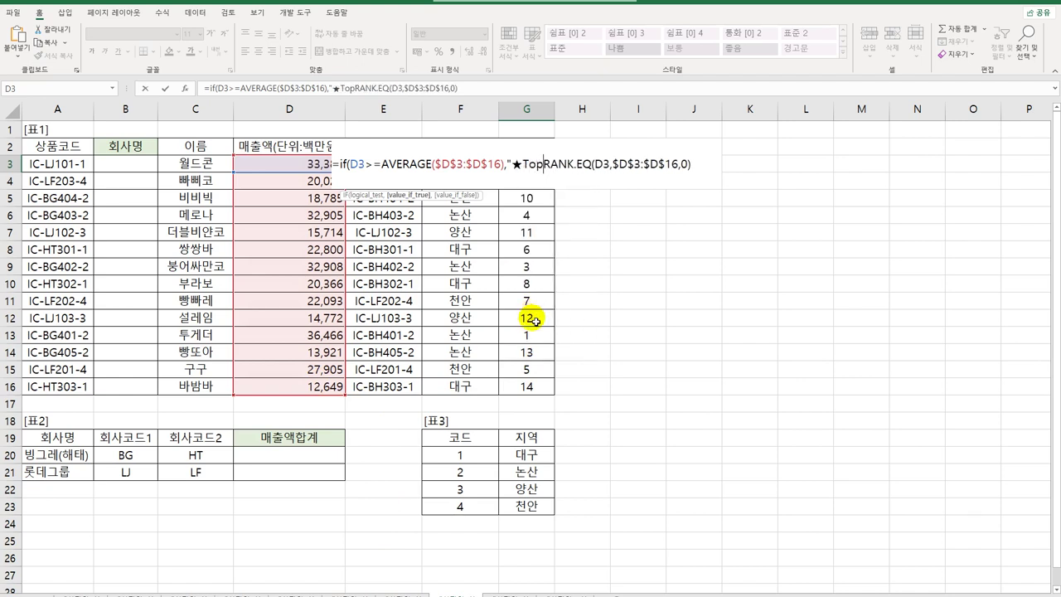
text(")
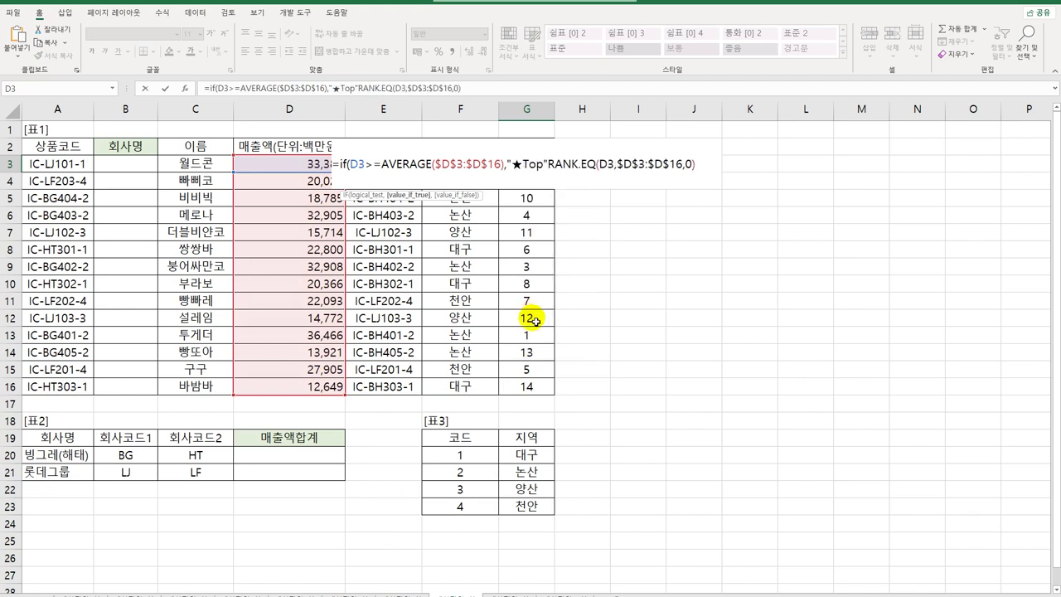
text(&)
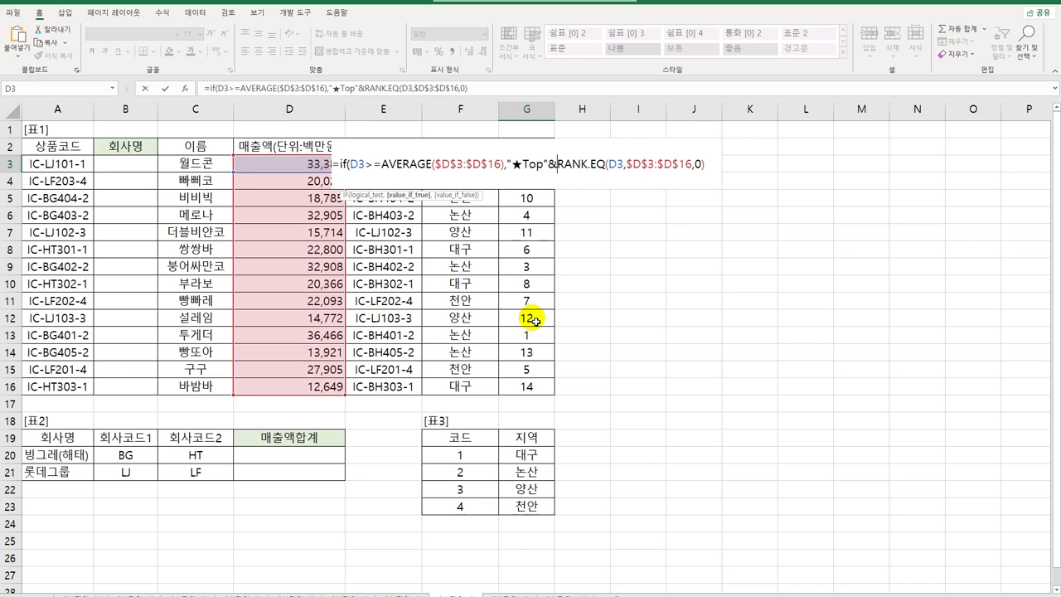
Finish G3's IF formula with an empty string "" as the false result and fill it down to G16
click(710, 165)
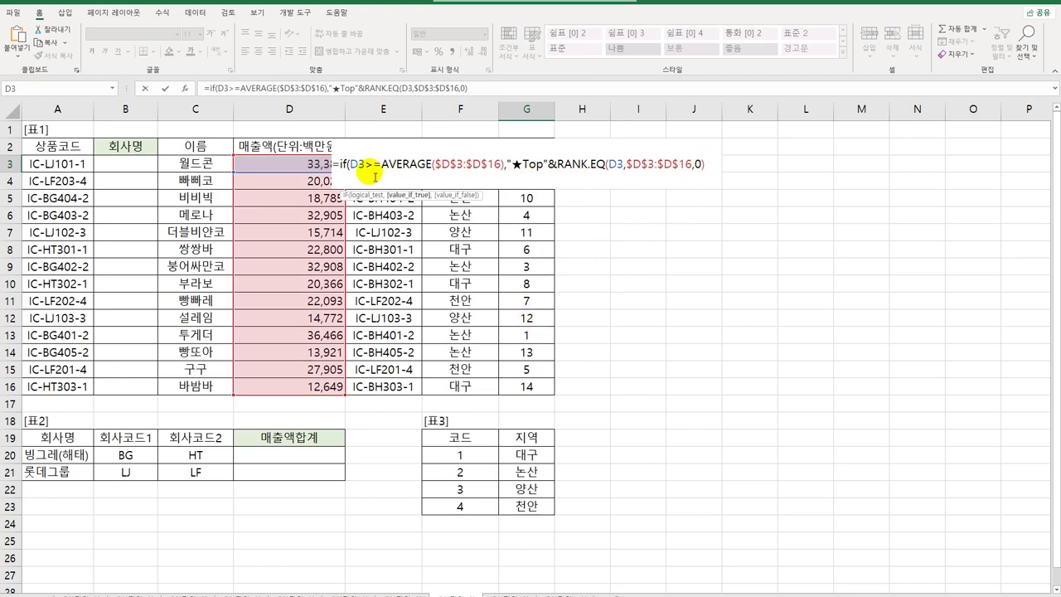
text(,"")
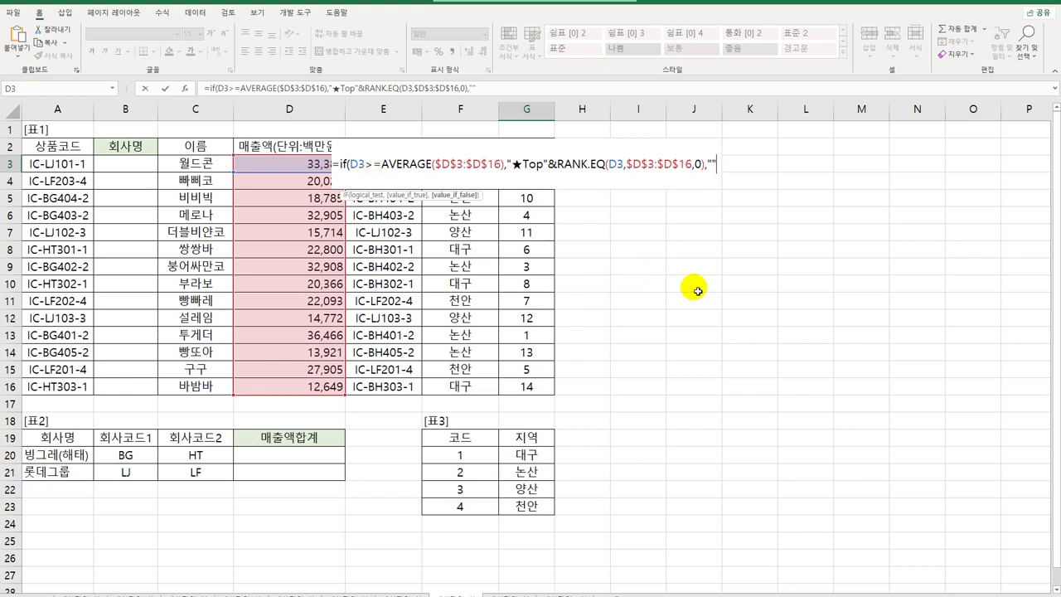
text())
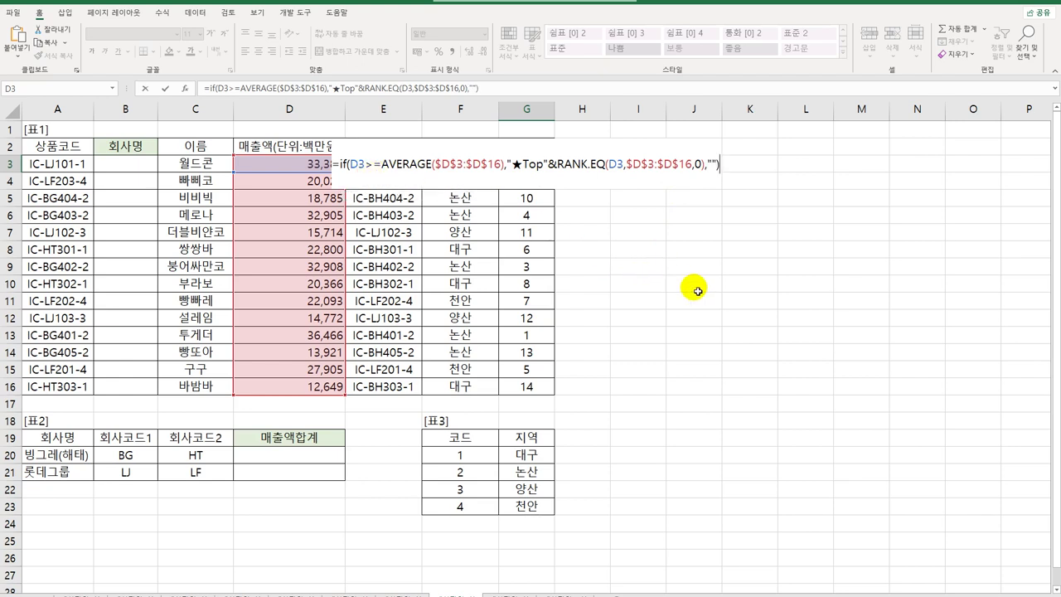
key(Return)
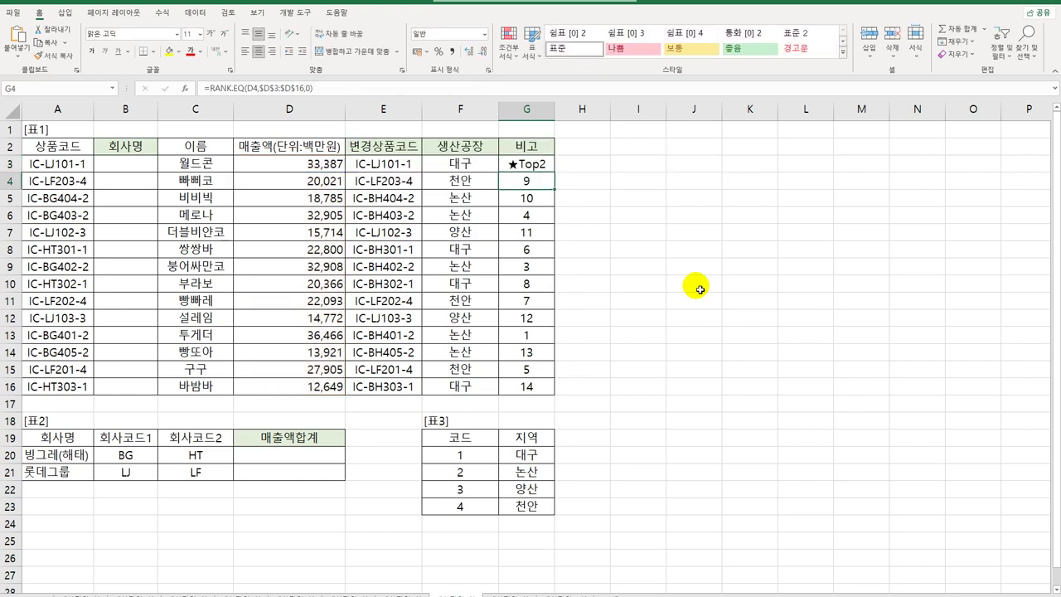
click(539, 166)
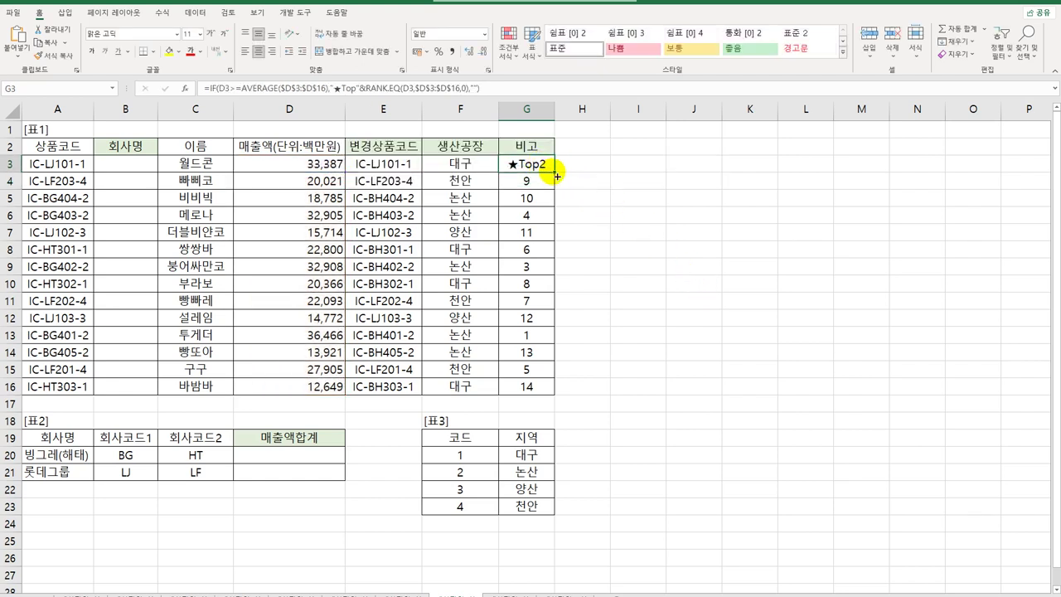
drag(554, 172, 549, 396)
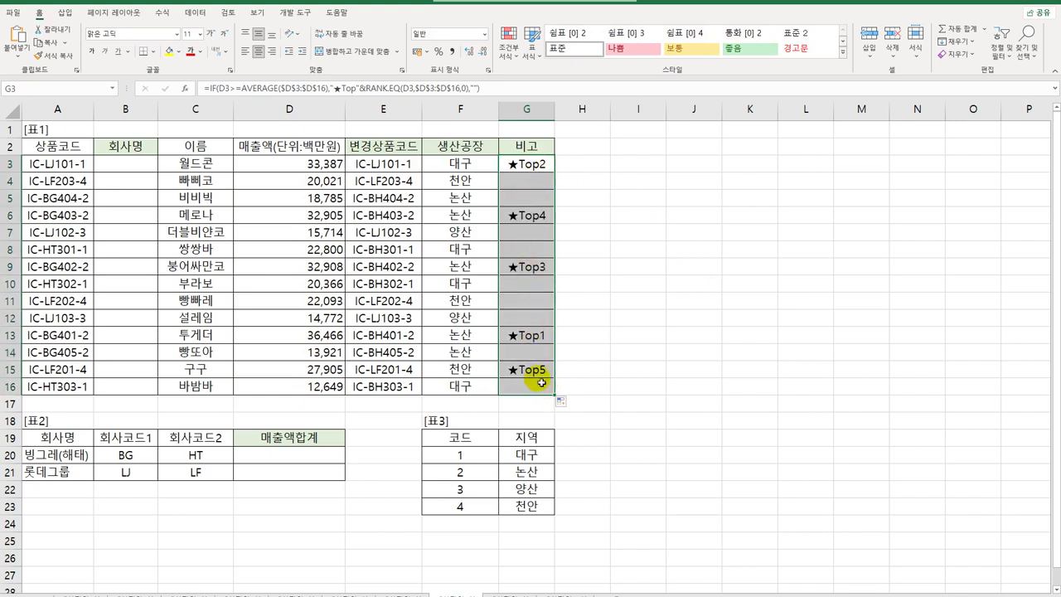
click(538, 376)
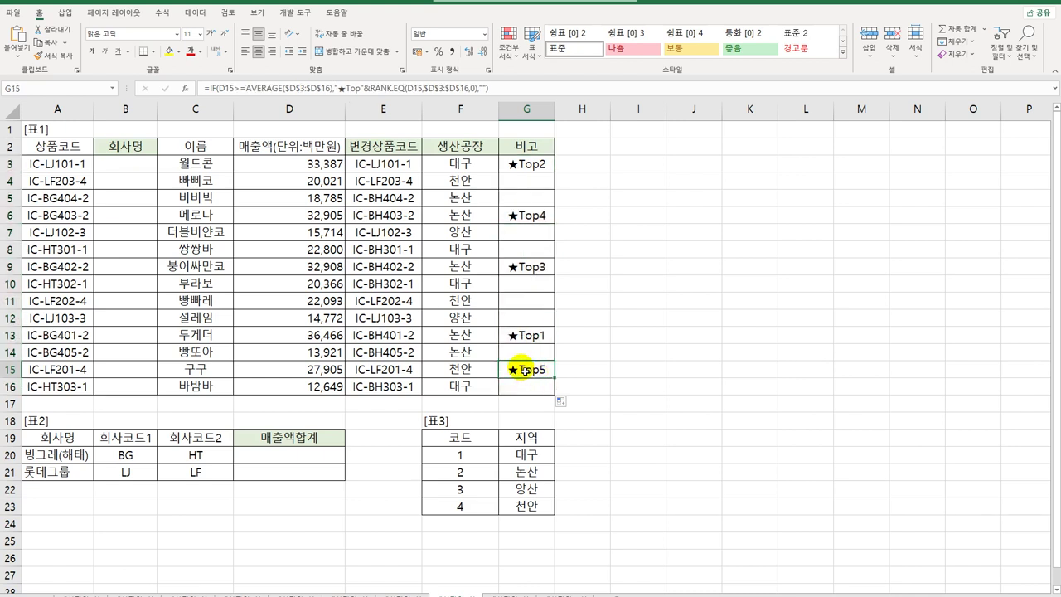
Select B3 under 회사명 and insert a new code module in the Visual Basic editor
click(125, 170)
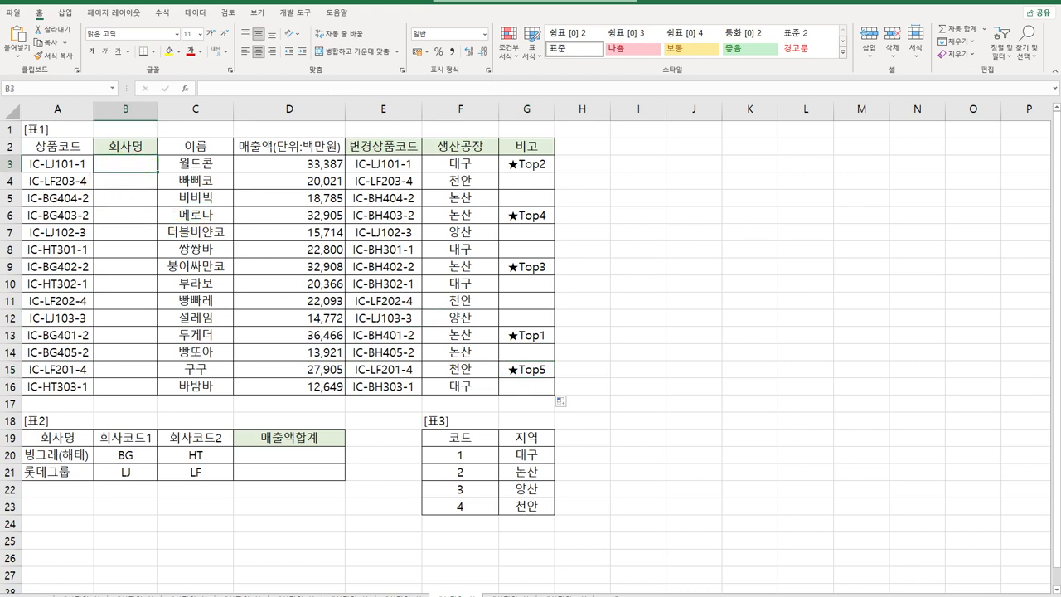
click(297, 14)
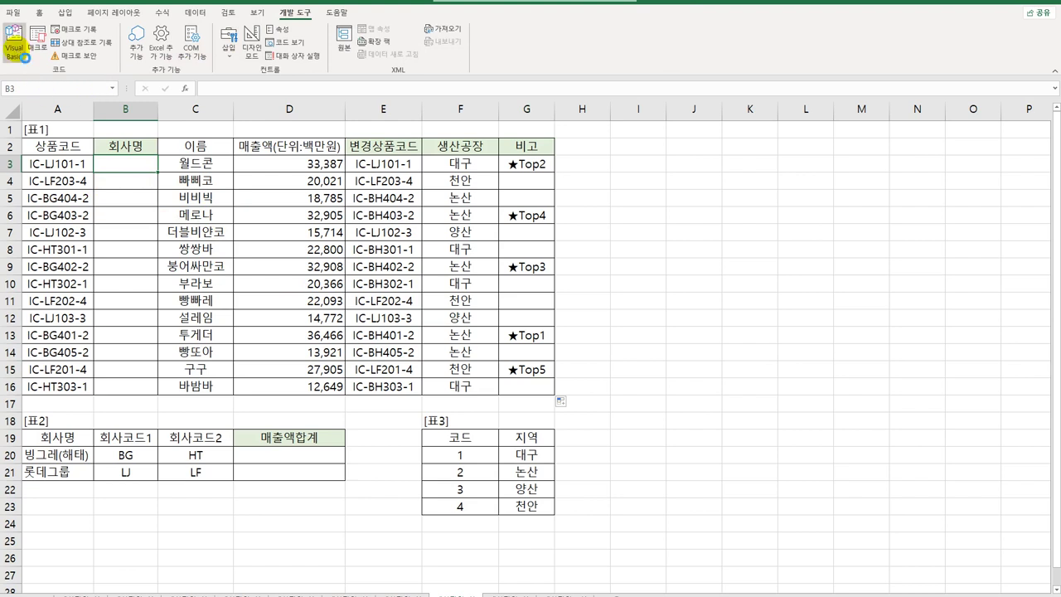
click(14, 48)
click(439, 4)
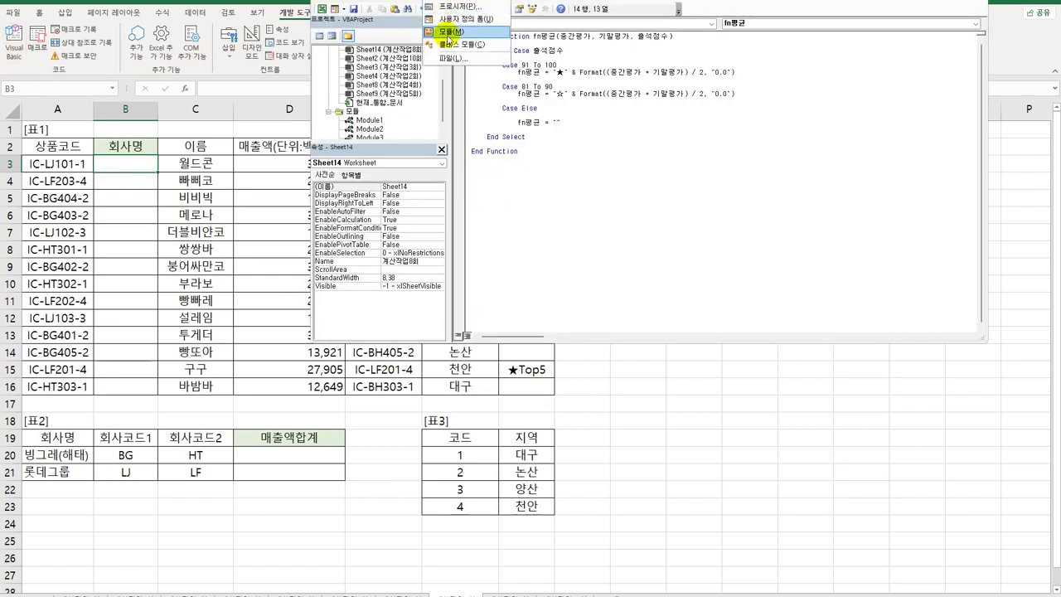
click(452, 34)
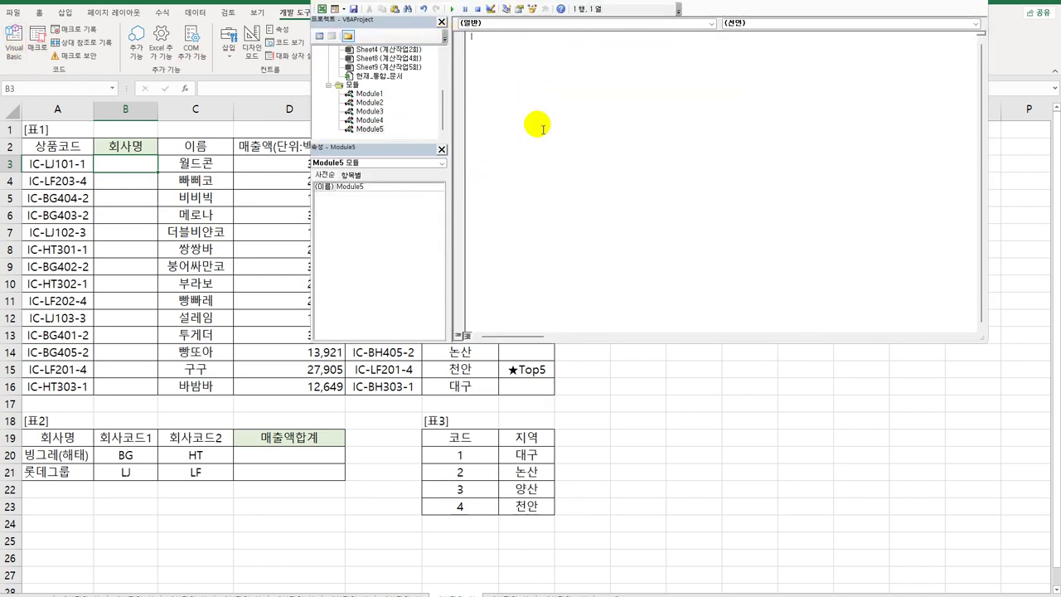
Declare the public function fn회사명 with the parameter 상품코드 in the new module
text(publi)
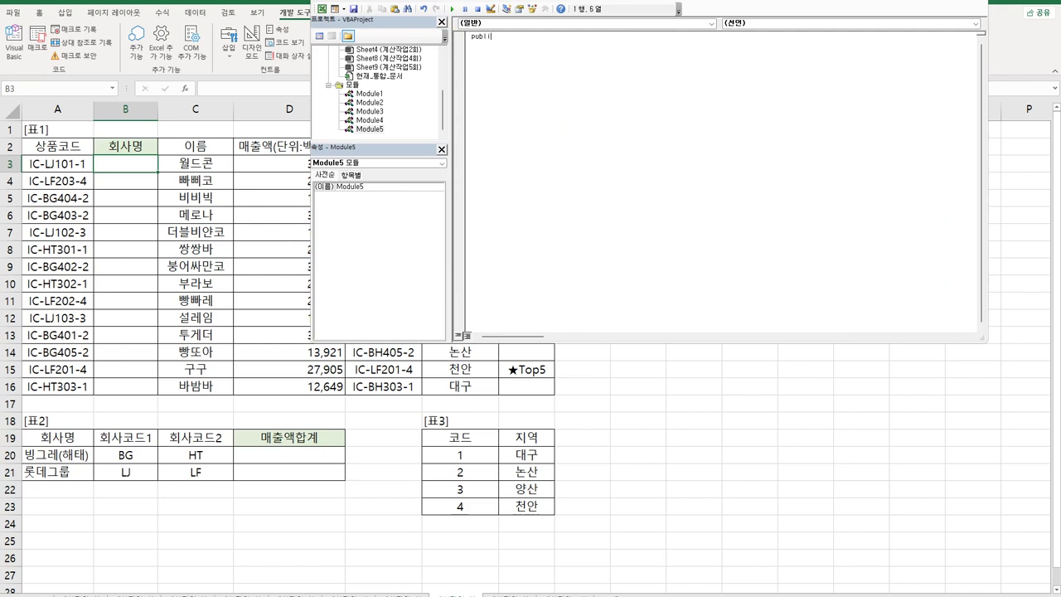
text(c function )
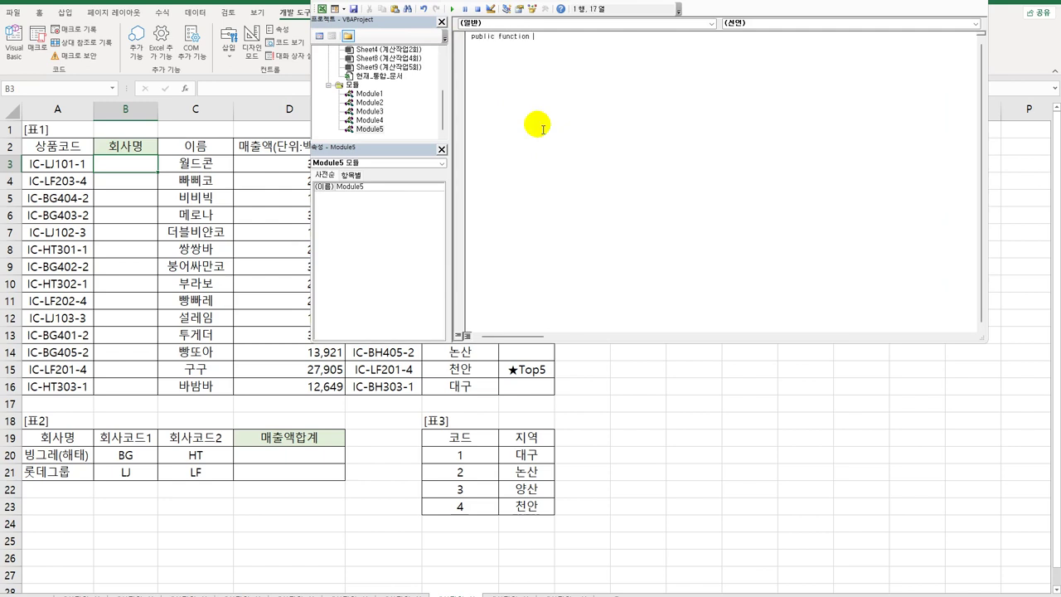
text(fn회사명(상품코드)
click(597, 83)
click(590, 348)
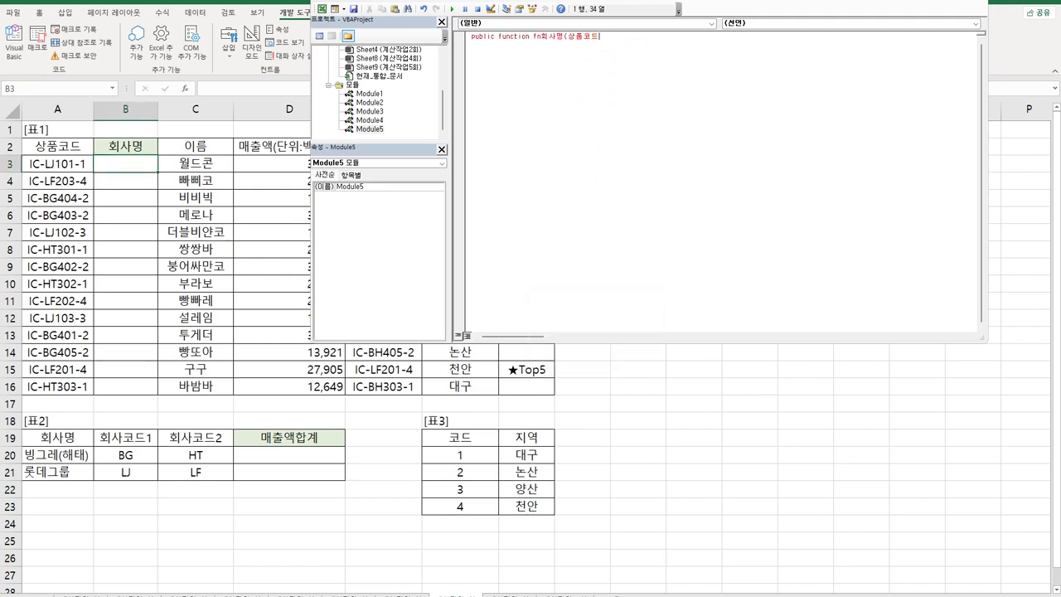
text())
key(Return)
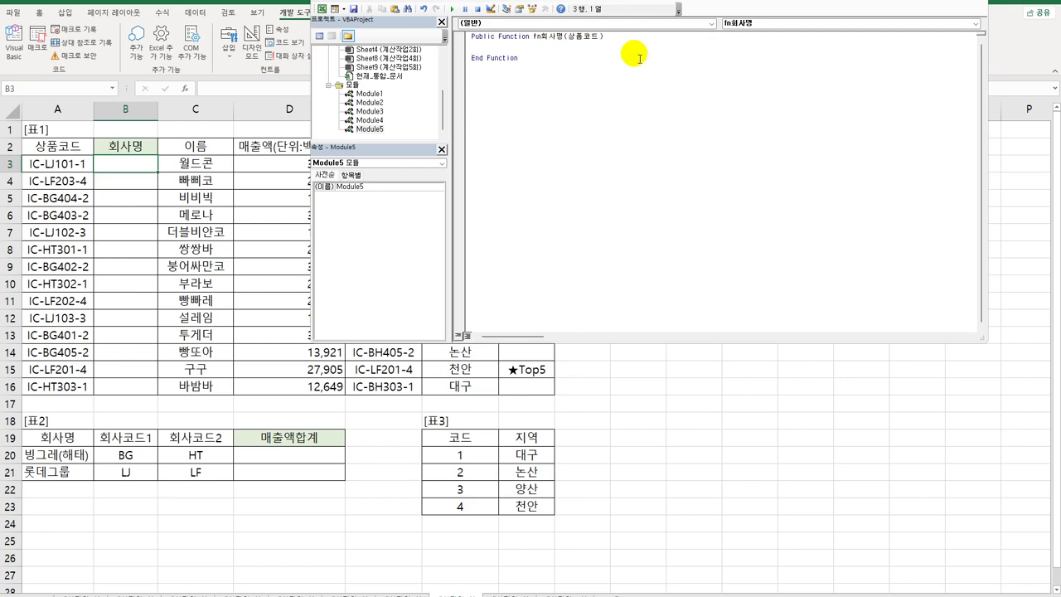
Start a Select Case block on 상품코드 inside the fn회사명 function
key(Tab)
key(Return)
key(Up)
text(s)
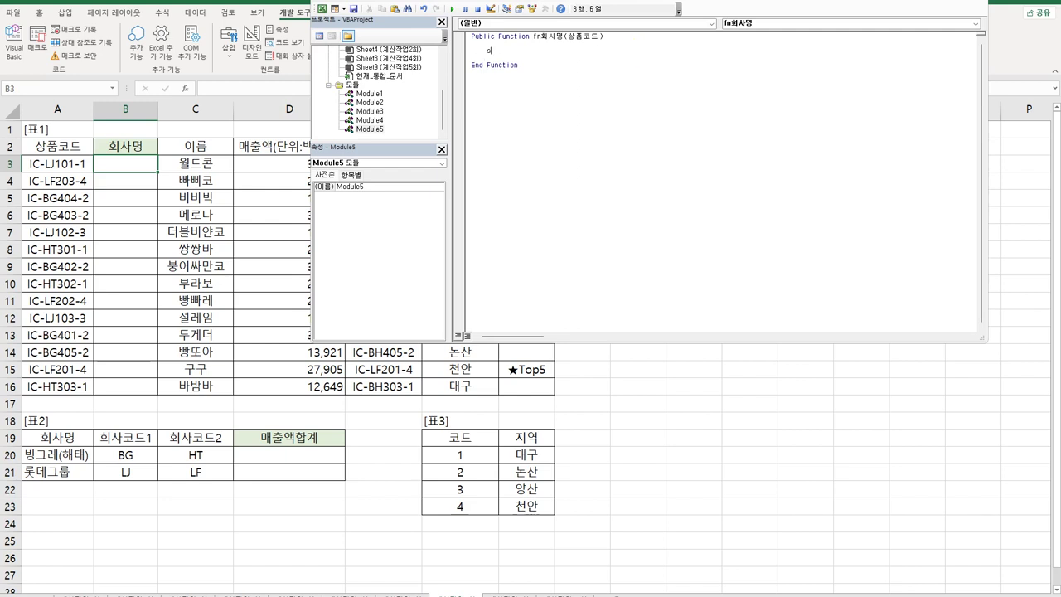
text(elect case )
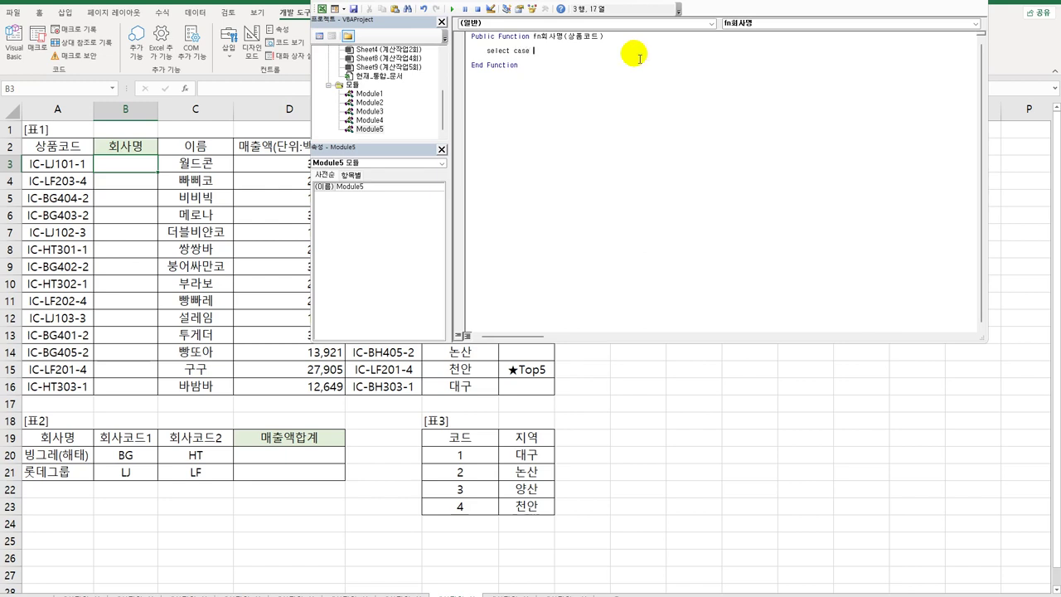
text(상품코드)
key(Return)
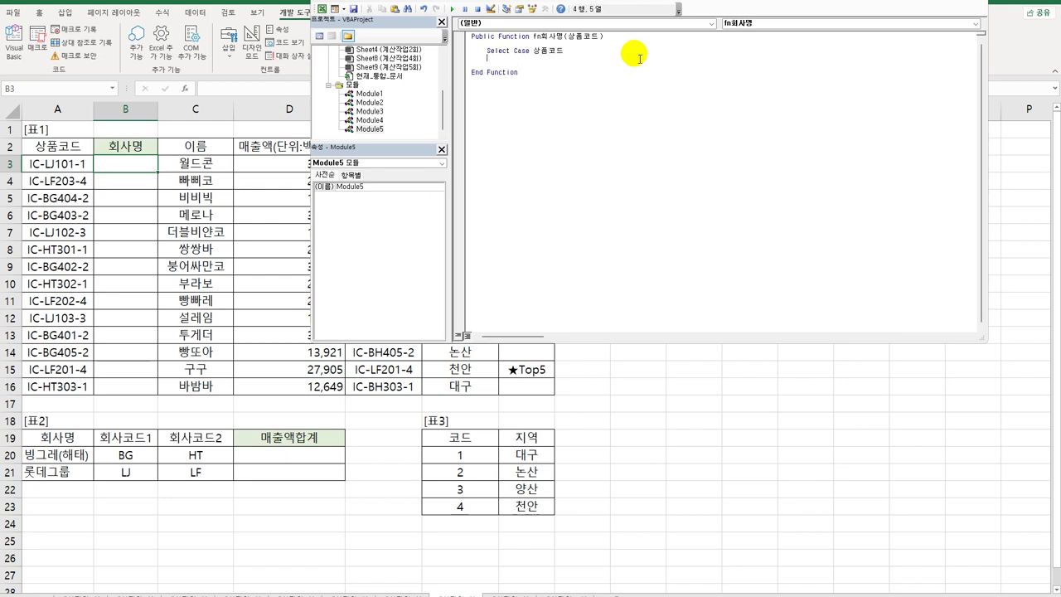
Add a Case "BG" branch under the Select Case line
text(case)
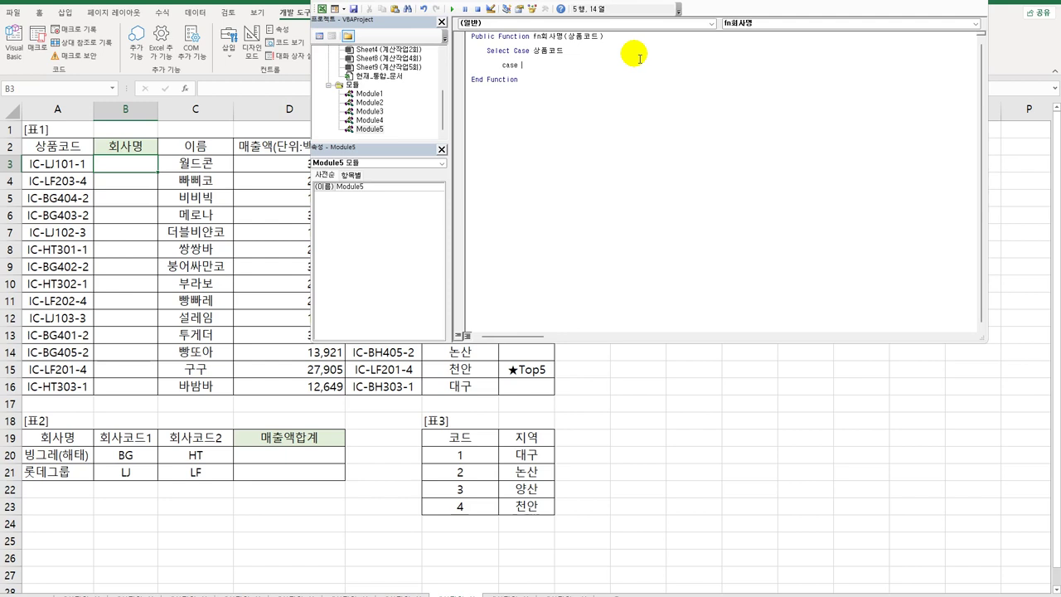
text("ㅎ)
key(BackSpace)
text(BG)
Change the Select Case expression to Mid(상품코드, 4, 2)
key(Up)
key(Up)
text(mid(상품코드)
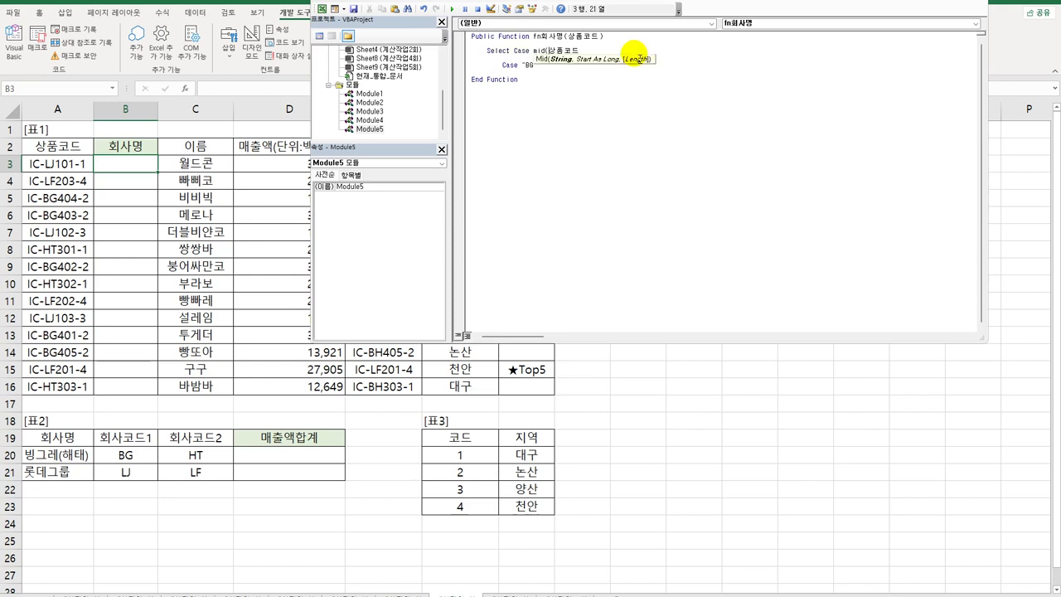
text(,4,2))
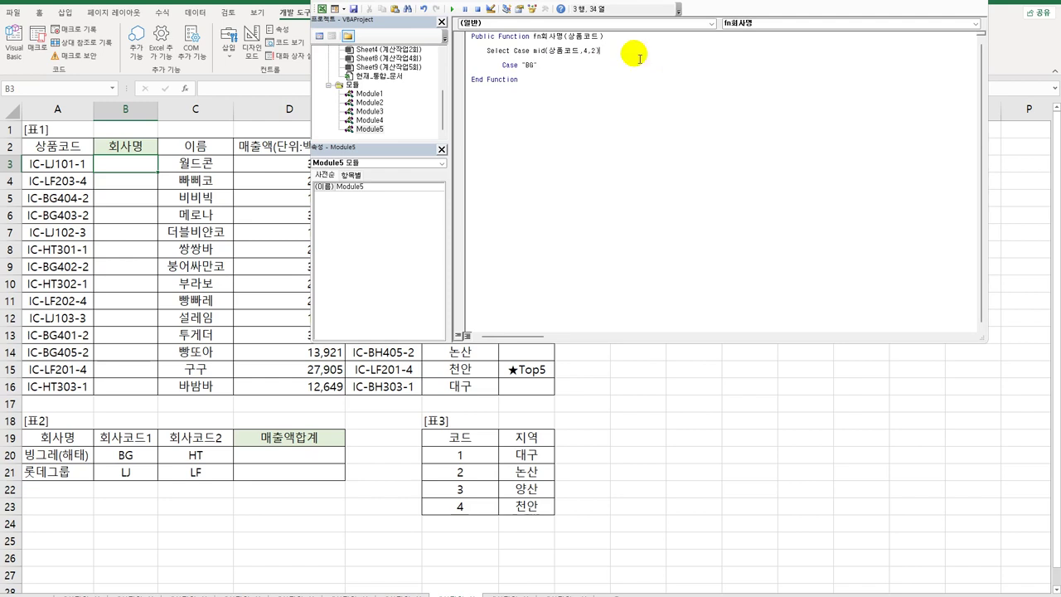
Assign "빙그레" to fn회사명 on an indented line under Case "BG"
key(Down)
key(Down)
key(Return)
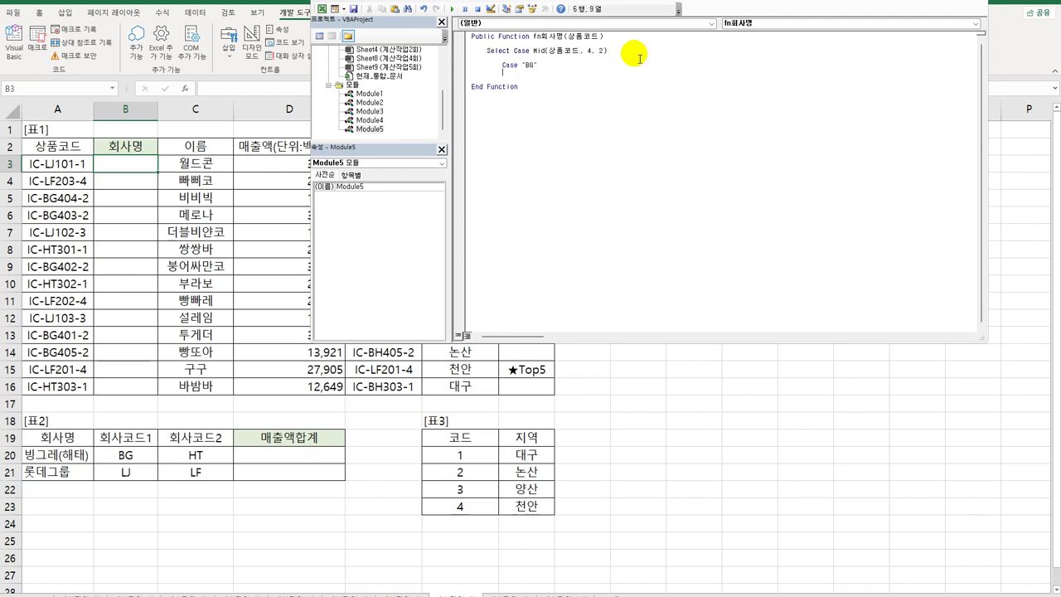
key(Tab)
text(fn회사명 = "빙그레")
key(Return)
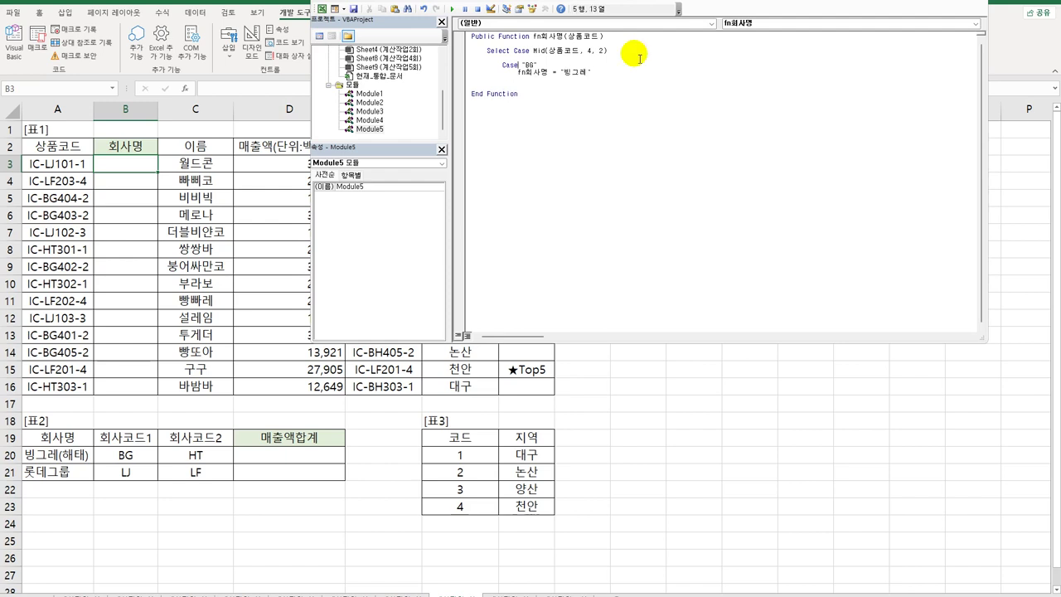
Copy the two-line Case "BG" branch and paste a duplicate below it
key(Home)
key(shift+Down)
key(shift+End)
key(ctrl+c)
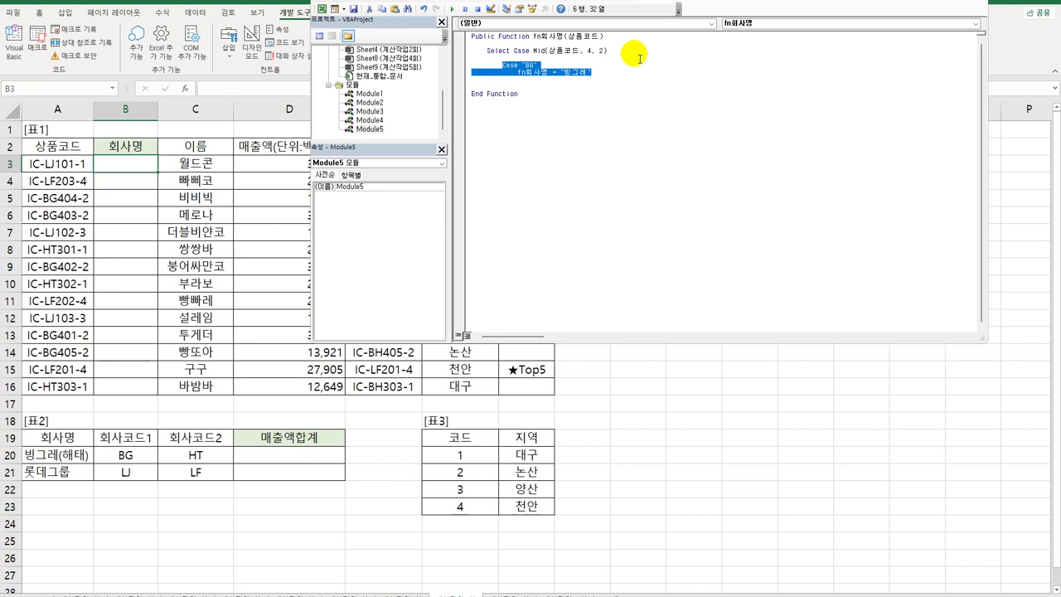
key(Down)
key(ctrl+v)
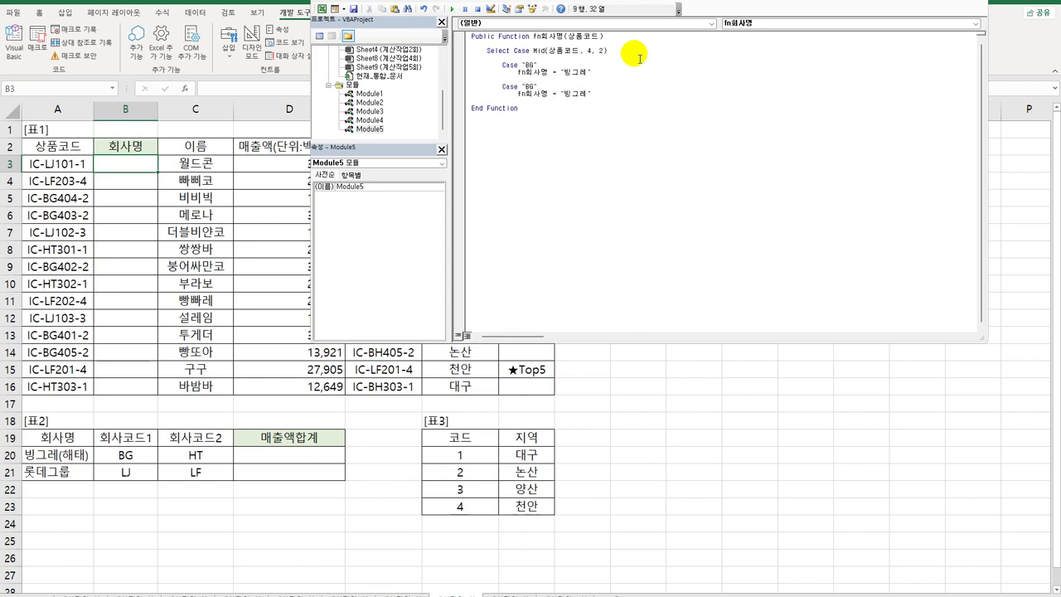
Change the duplicated branch to Case "HT" with fn회사명 = "해태제과" and add blank lines below it
key(Up)
key(shift+Right)
key(shift+Right)
text(HT)
key(End)
key(shift+Left)
key(shift+Left)
key(shift+Left)
text(go)
key(BackSpace)
key(BackSpace)
key(Hangul)
text(해태제과)
key(Return)
key(Return)
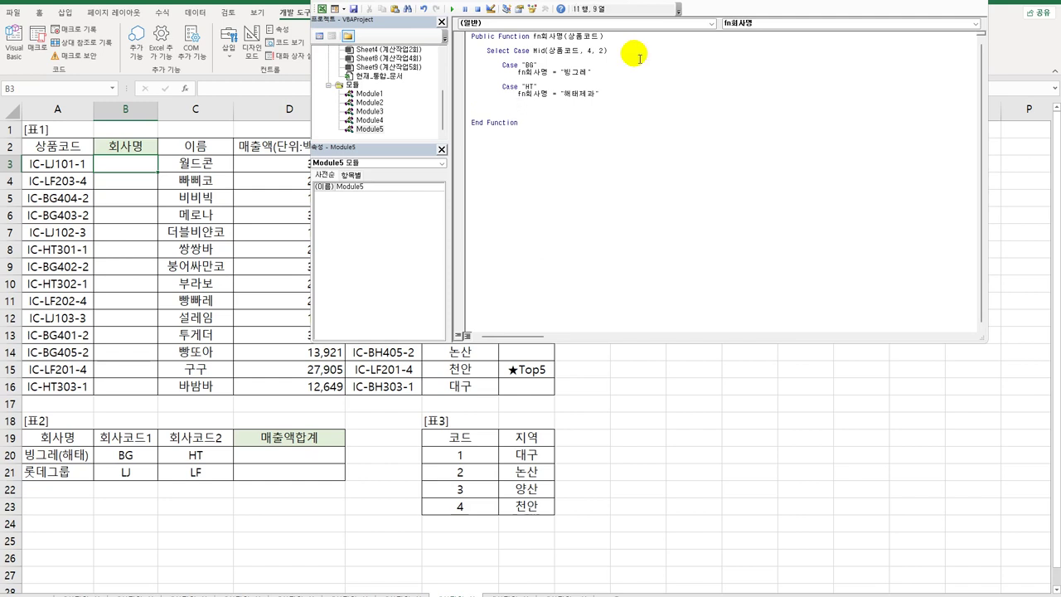
Paste the copied branch below Case "HT" and change it to Case "LJ" with fn회사명 = "롯데제과"
key(ctrl+v)
key(Up)
key(End)
key(Left)
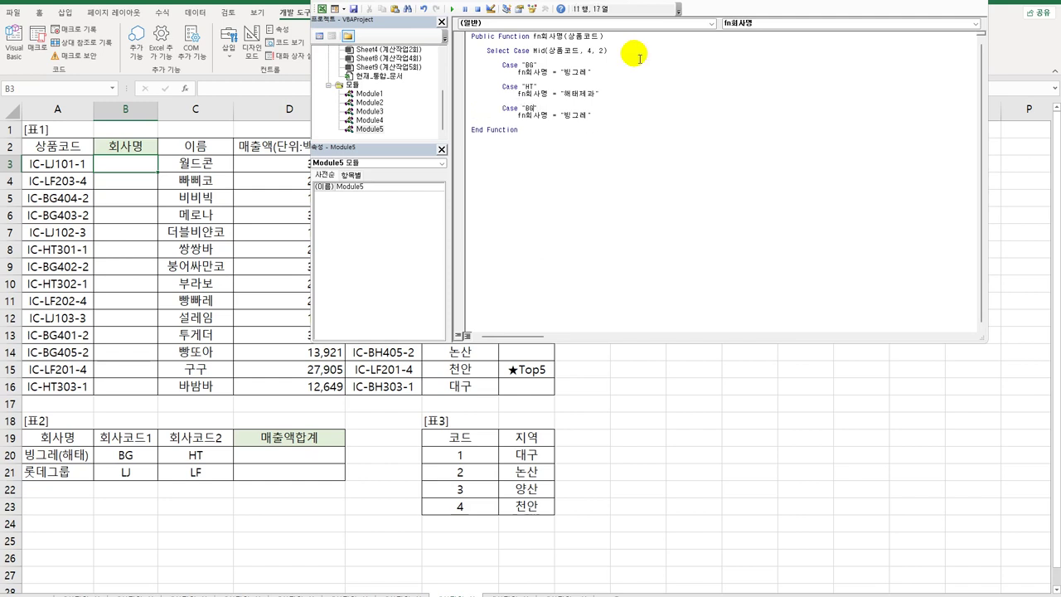
key(shift+Left)
key(shift+Left)
text(L)
key(End)
key(shift+Left)
key(shift+Left)
key(shift+Left)
text(롯데제과)
Paste the copied branch below Case "LJ" and change it to Case "LF" with fn회사명 = "롯데푸드"
key(ctrl+v)
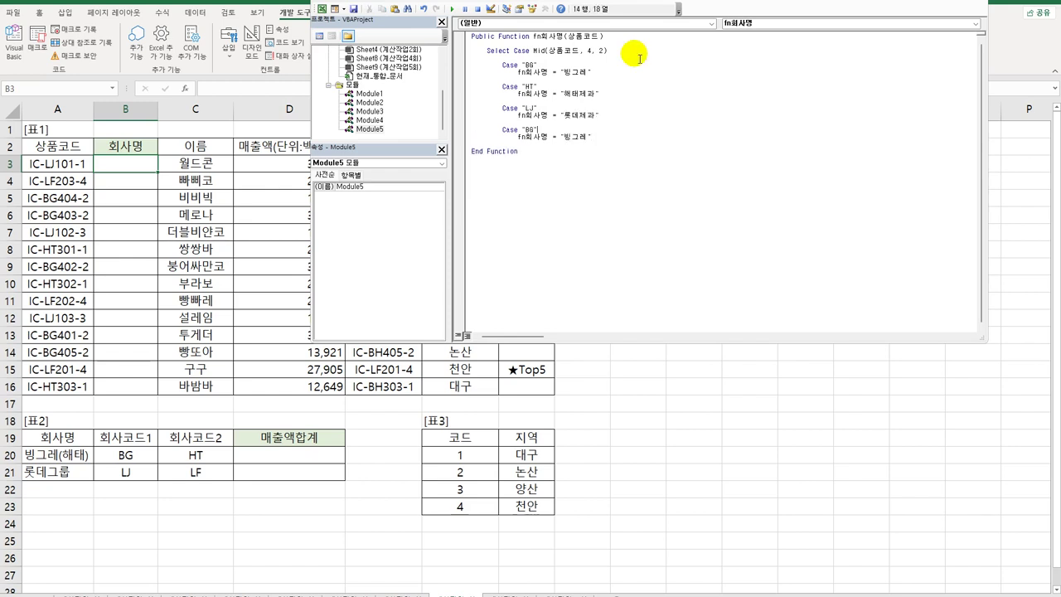
key(shift+Left)
key(shift+Left)
text(LF)
key(End)
key(shift+Left)
key(shift+Left)
key(shift+Left)
text(롯데푸드)
key(End)
Close the case block with End Select at the Select Case indentation and return to the Excel worksheet
key(Return)
key(Return)
key(shift+Tab)
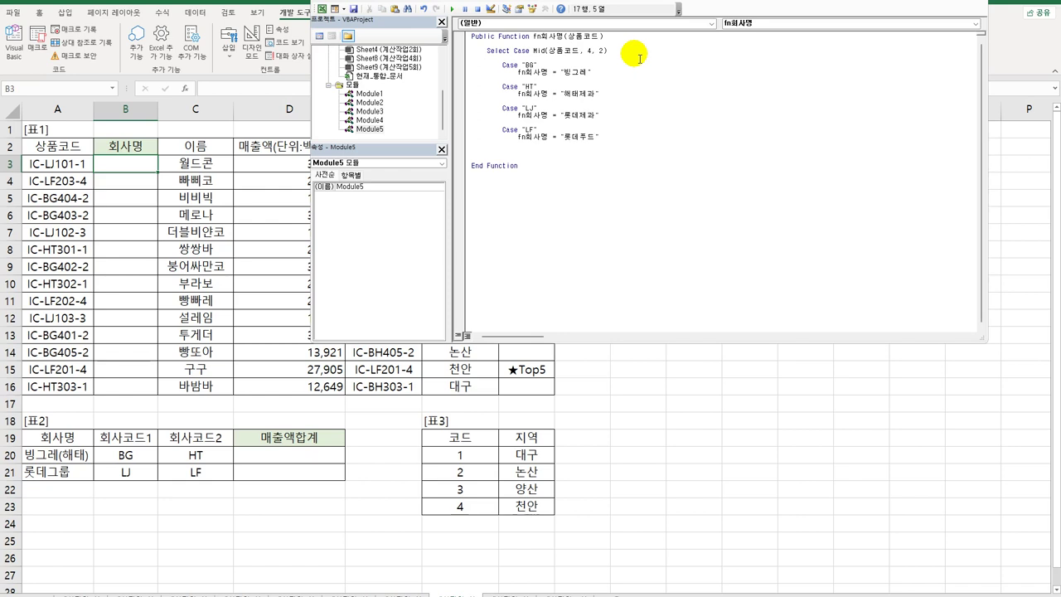
text(end select)
key(Return)
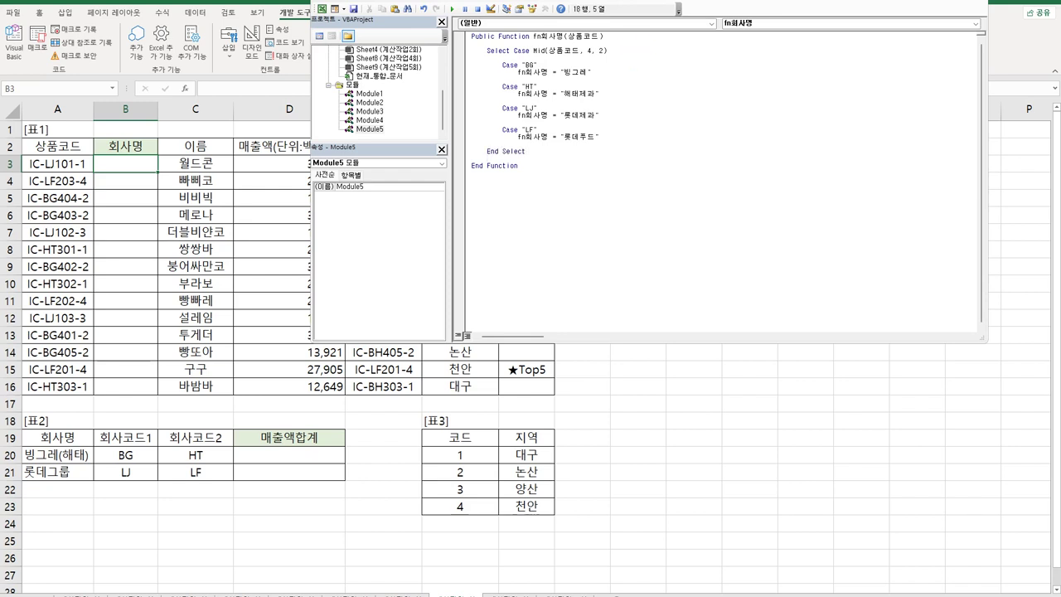
key(alt+q)
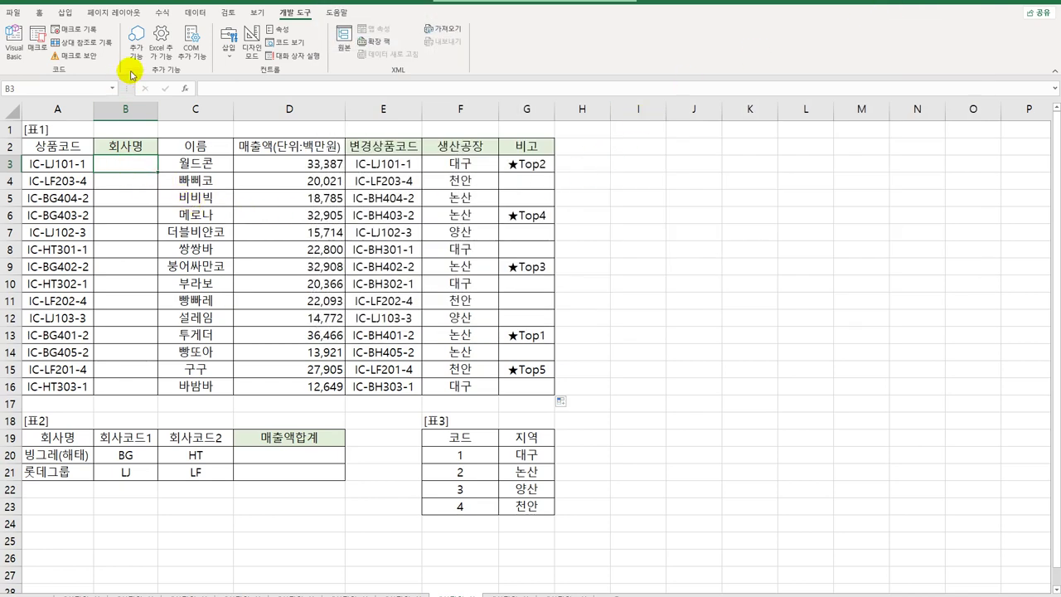
Insert the user-defined function fn회사명 in B3 with A3 as 상품코드 and fill it down to B16
click(185, 88)
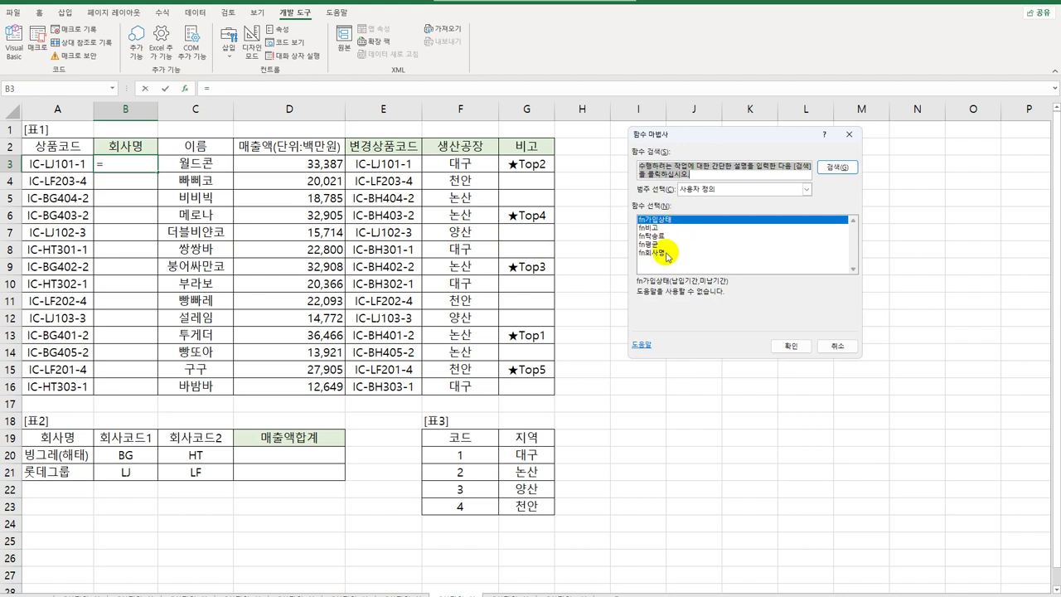
click(662, 253)
click(781, 346)
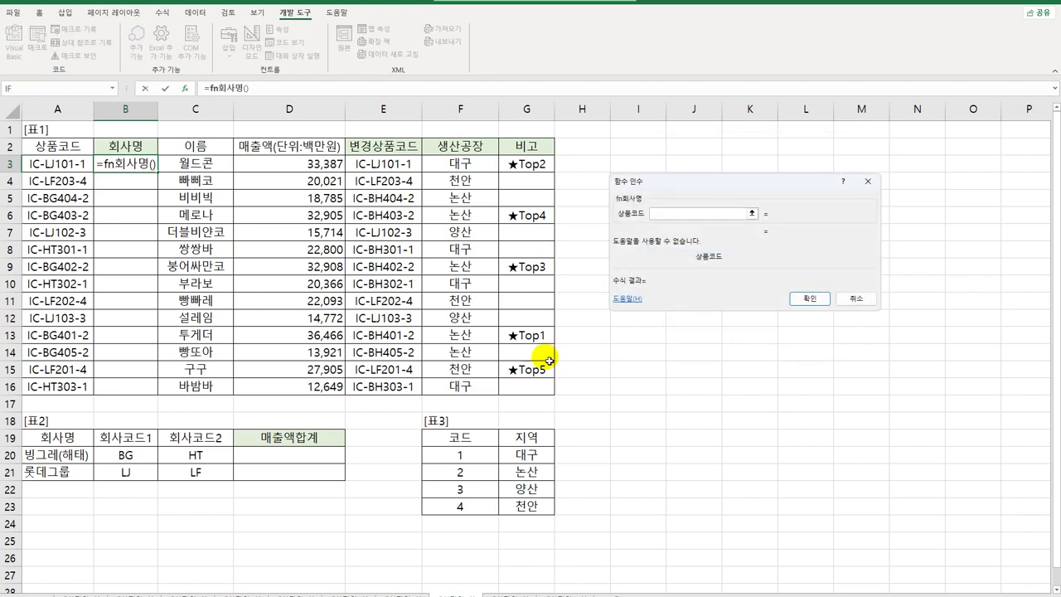
click(69, 163)
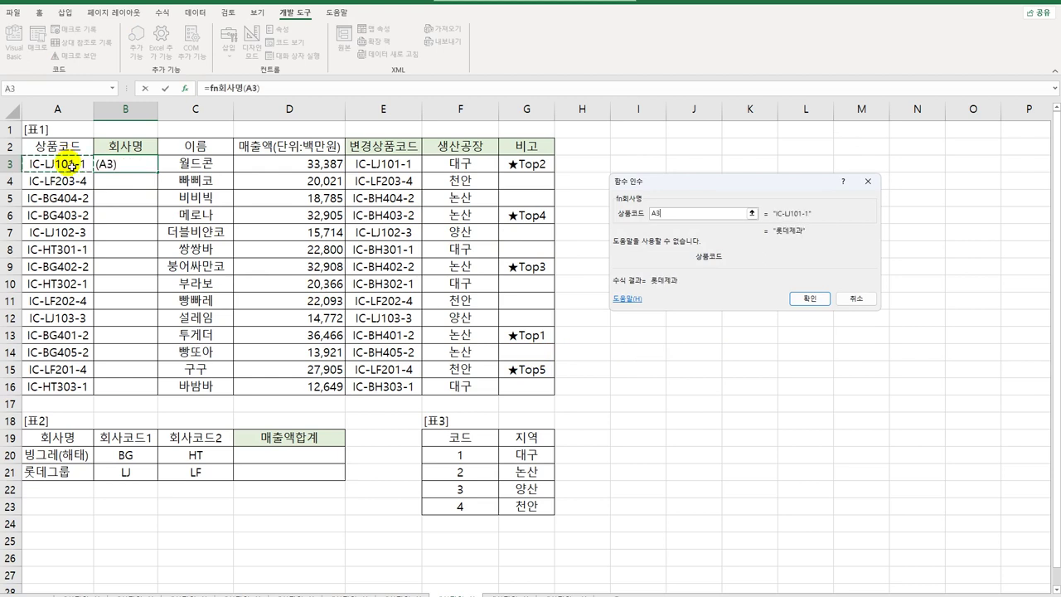
click(810, 300)
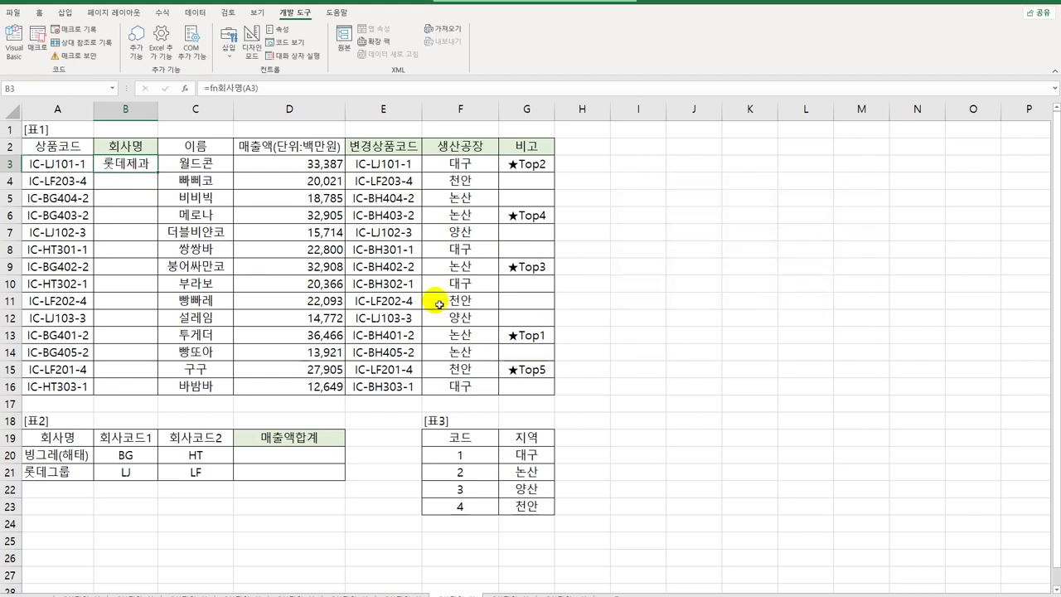
double_click(158, 171)
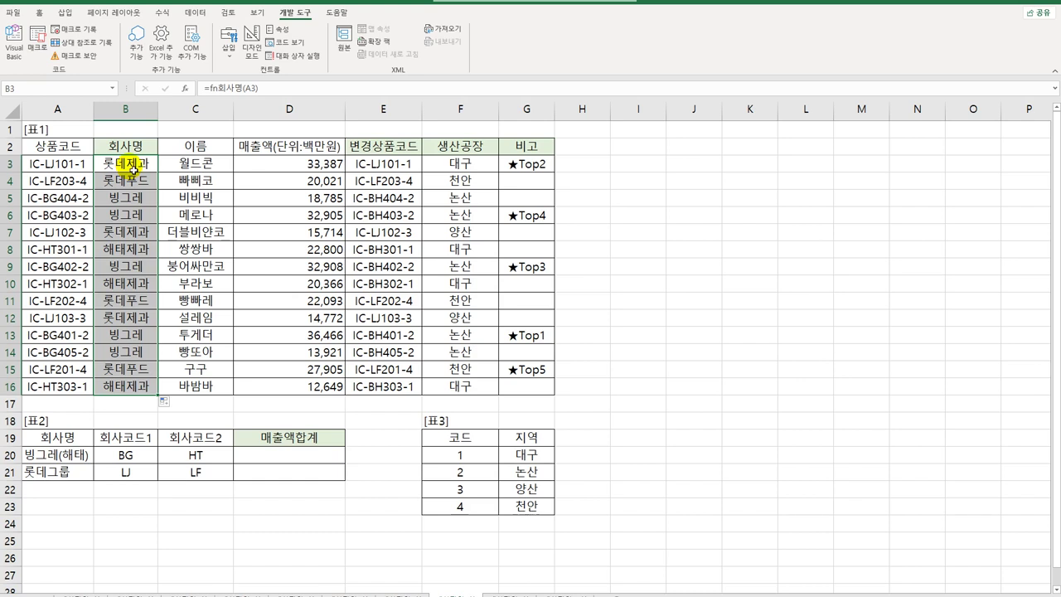
click(299, 460)
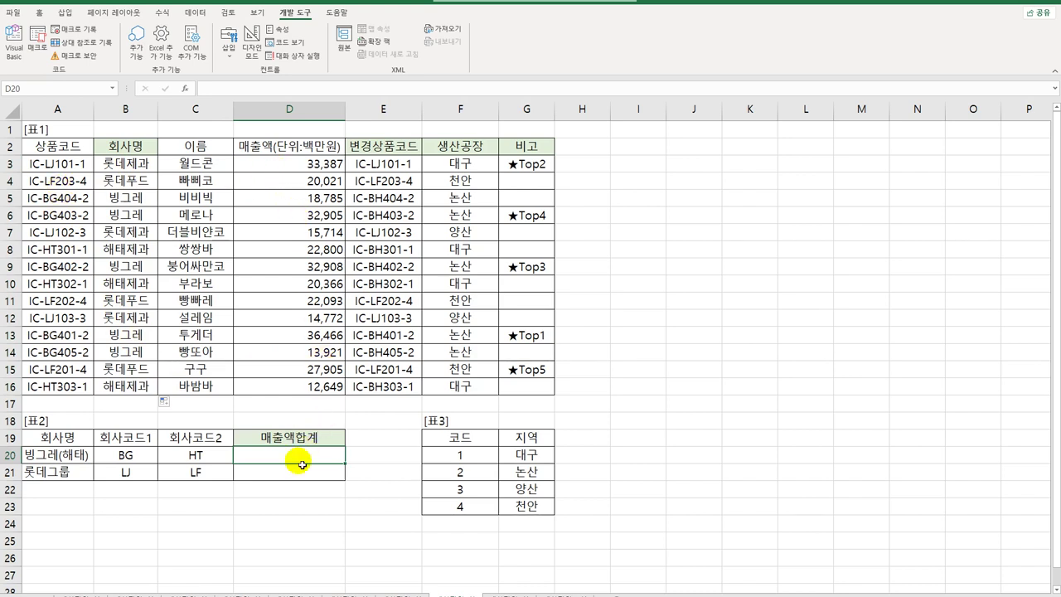
drag(302, 459, 307, 458)
click(137, 459)
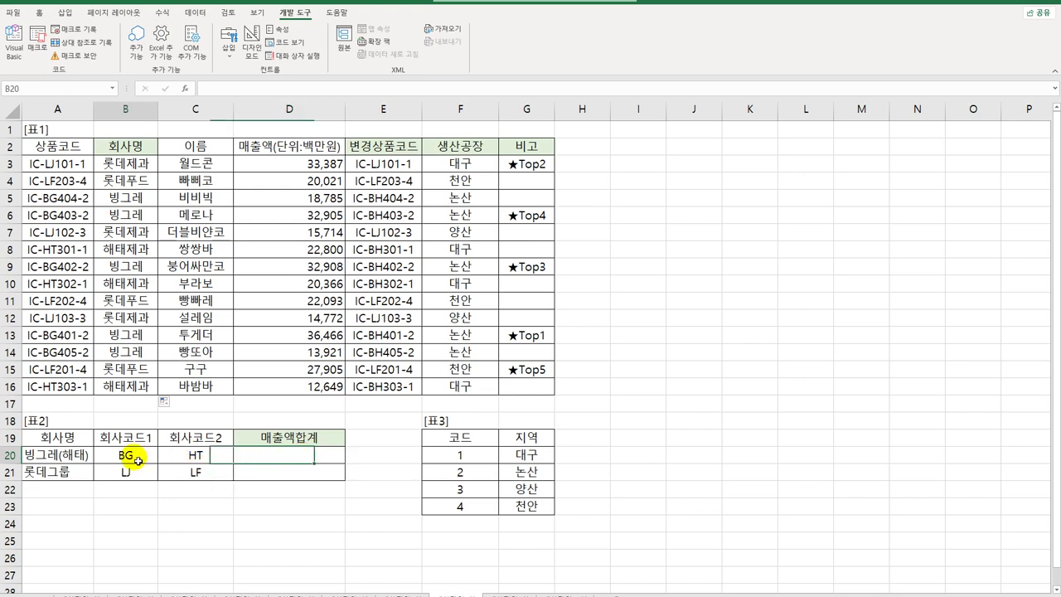
click(194, 457)
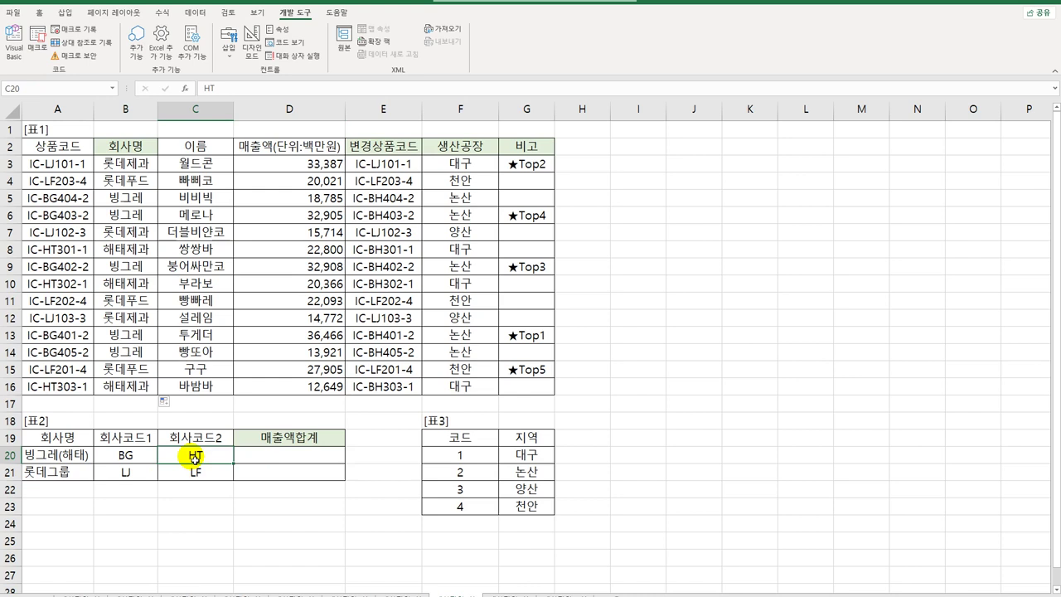
Begin a TEXT formula in D20 with a blank value argument and the format "#,##0백만원"
click(268, 462)
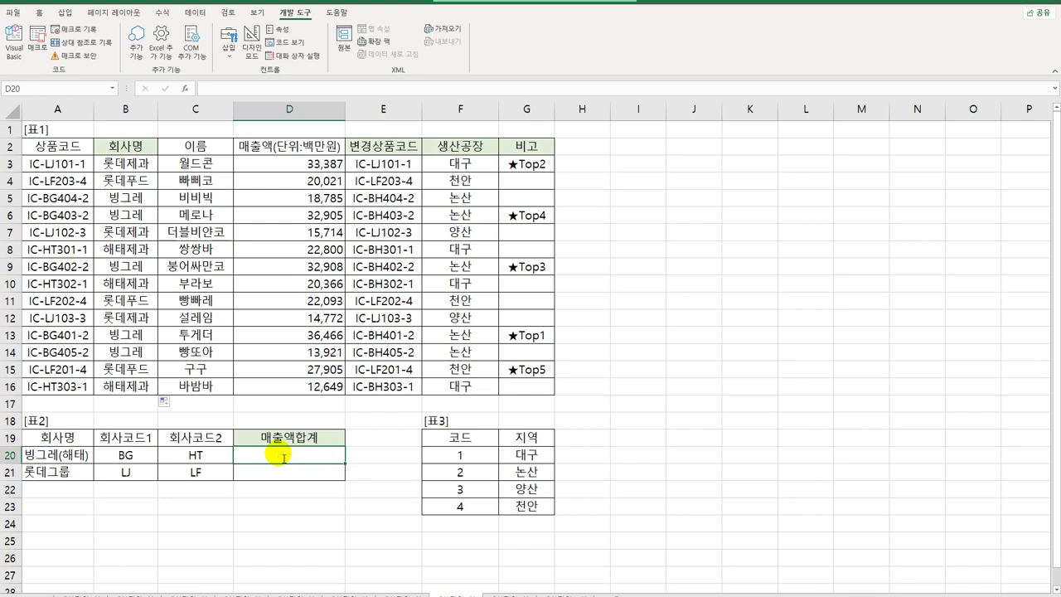
text(=text()
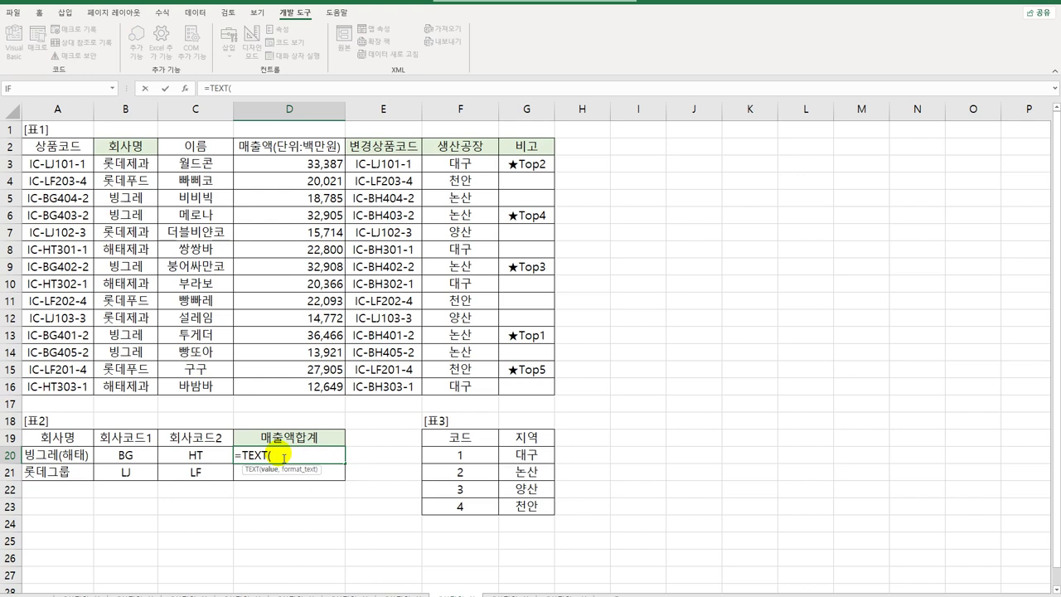
text(,""))
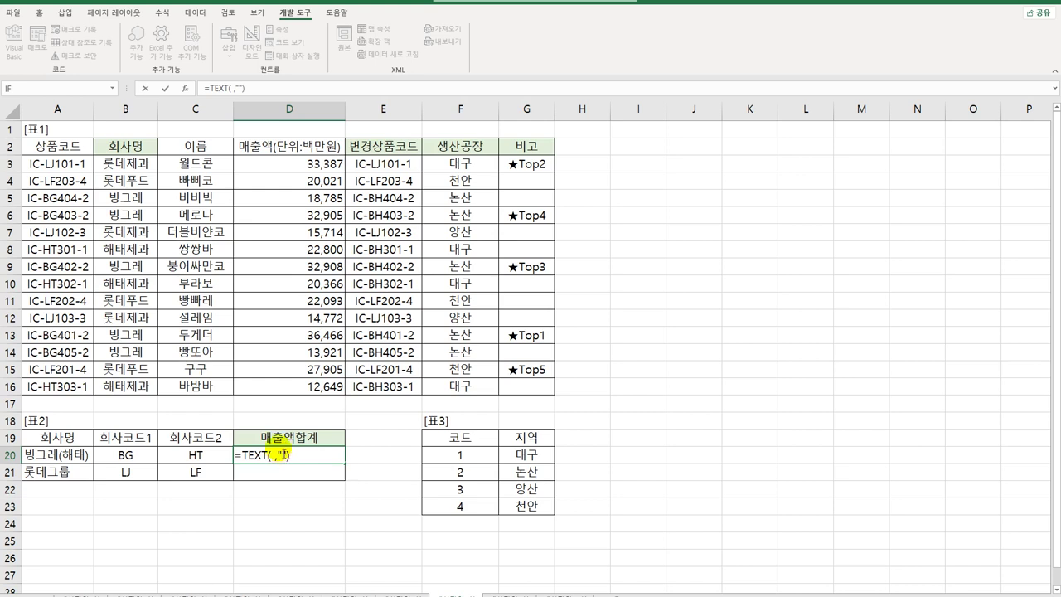
click(283, 455)
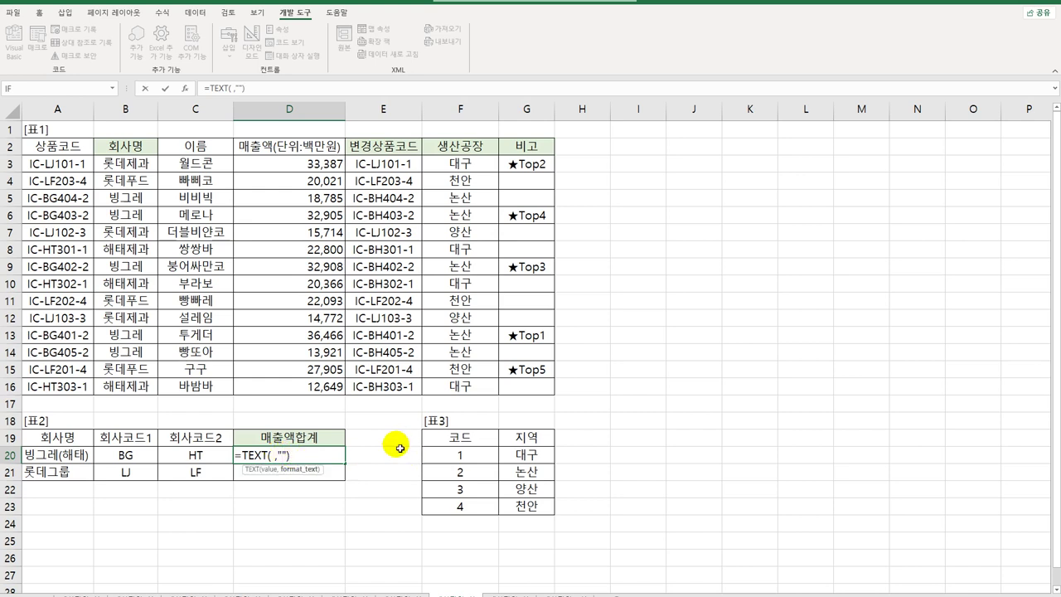
text(#,###)
key(BackSpace)
text(0백)
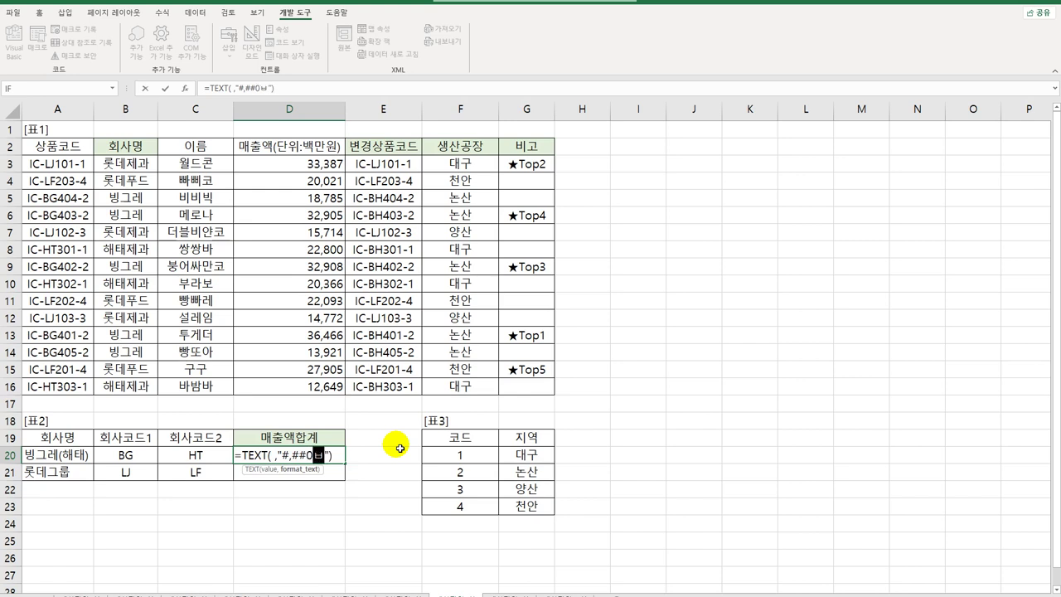
text(만원)
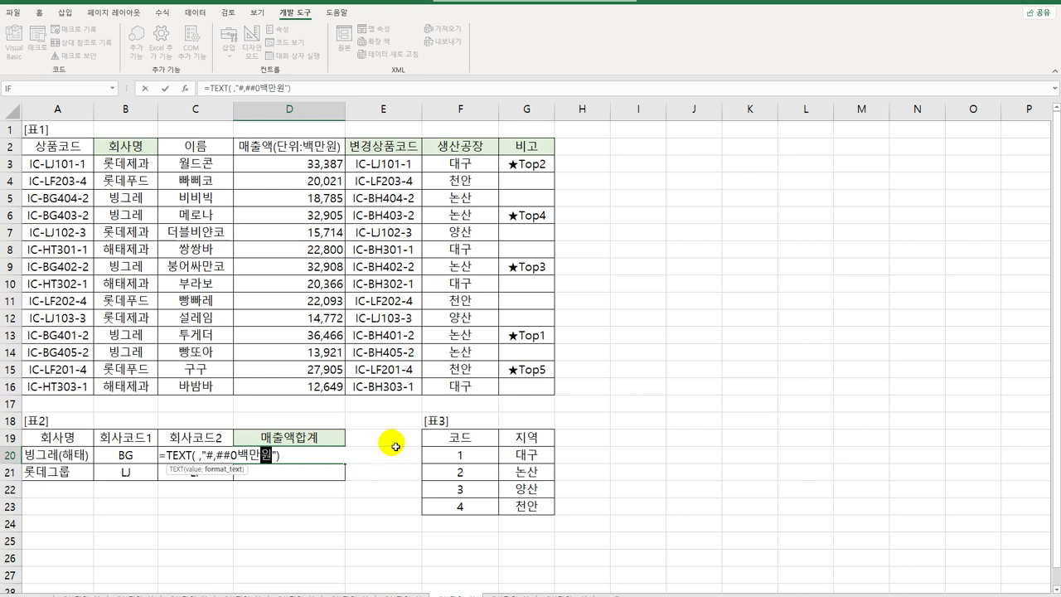
Nest SUM and IF in the empty value argument of D20's TEXT formula and open a parenthesis for the first condition
click(196, 455)
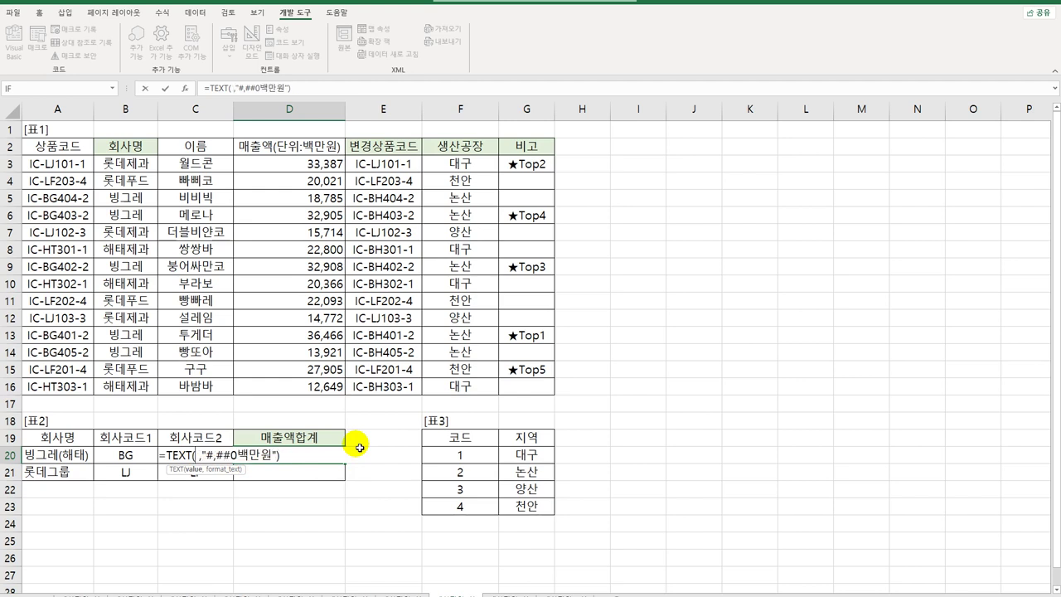
text(SUM()
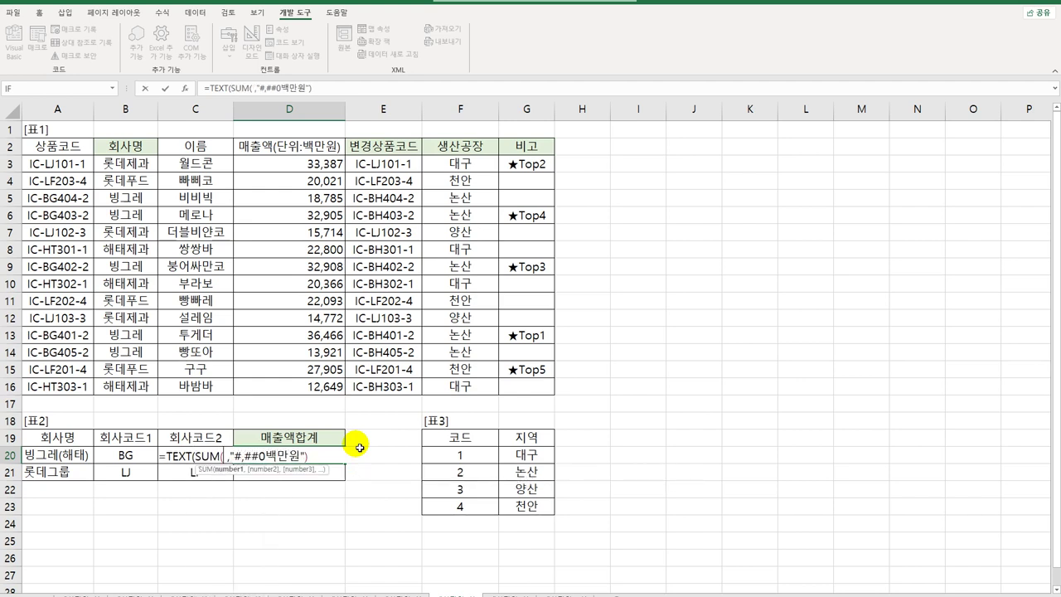
text(IF()
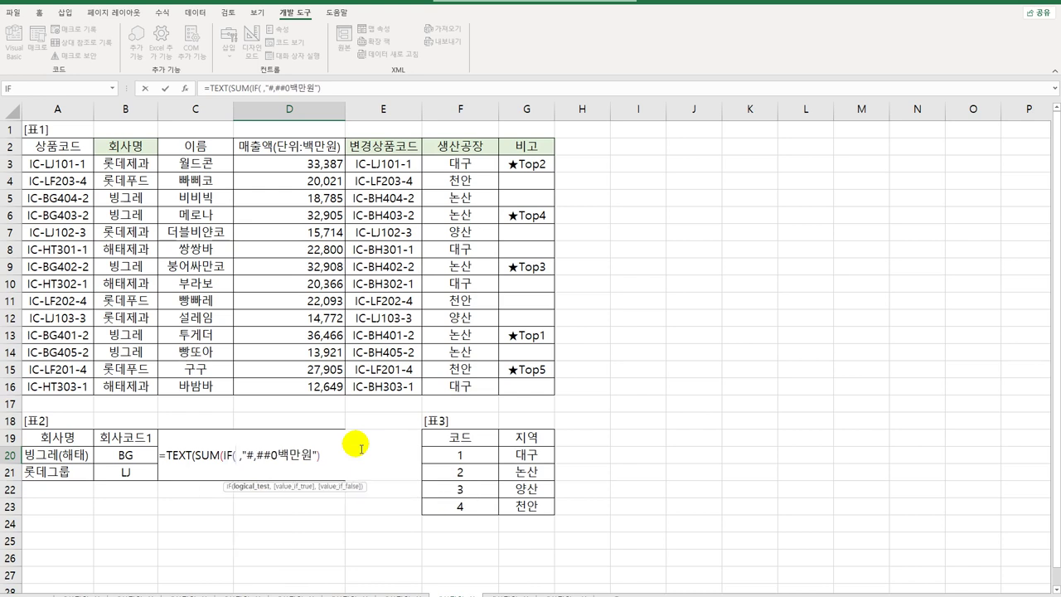
text(()
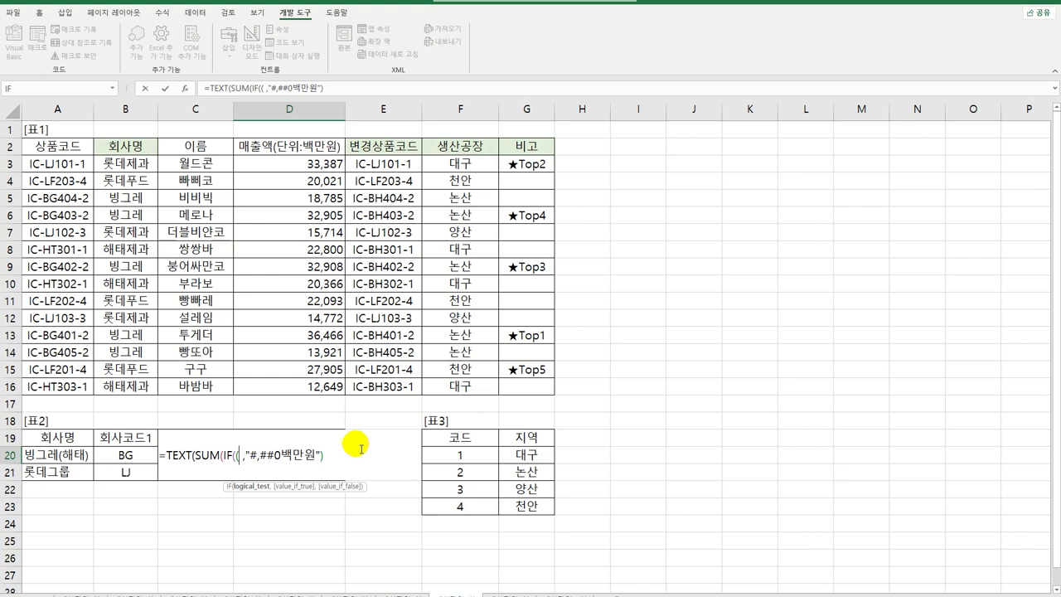
Write the first IF condition as (MID($A$3:$A$16,4,2)=B20) to match the company code within 상품코드
text(mid)
key(Tab)
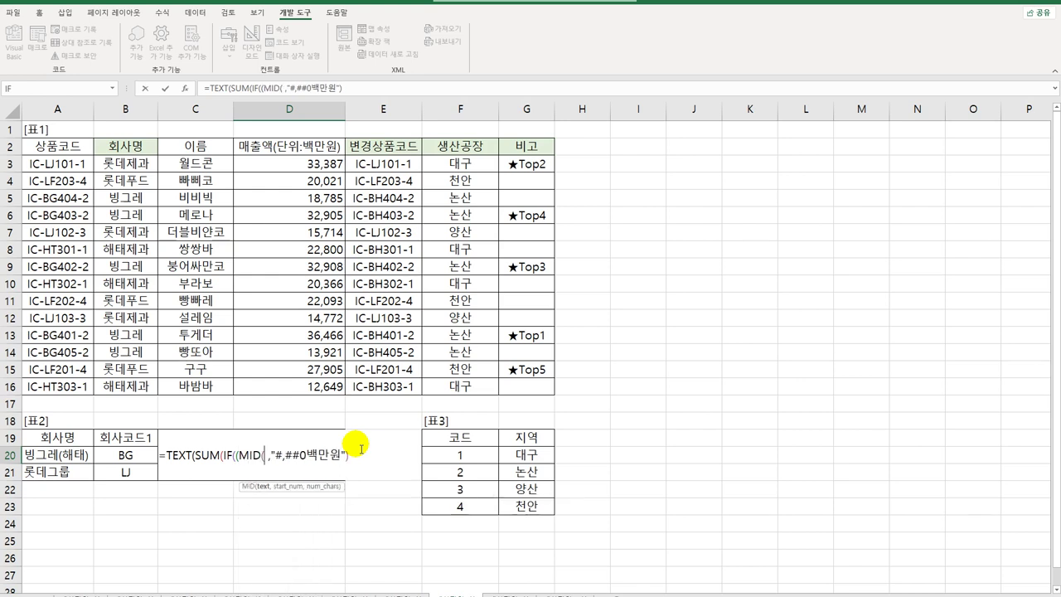
drag(65, 164, 73, 387)
key(F4)
text(,4,)
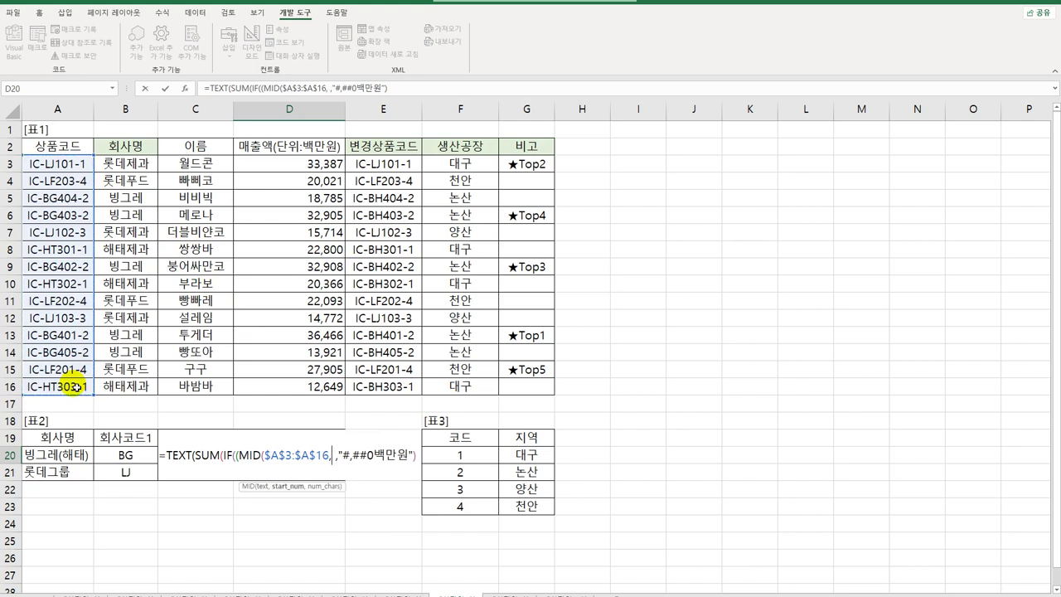
text(2))
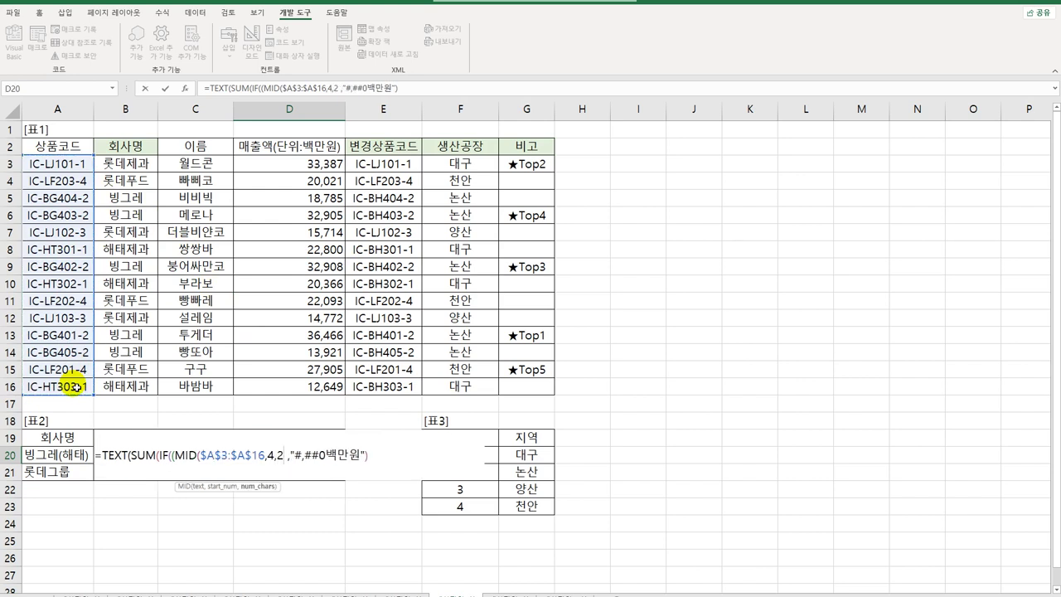
text(=)
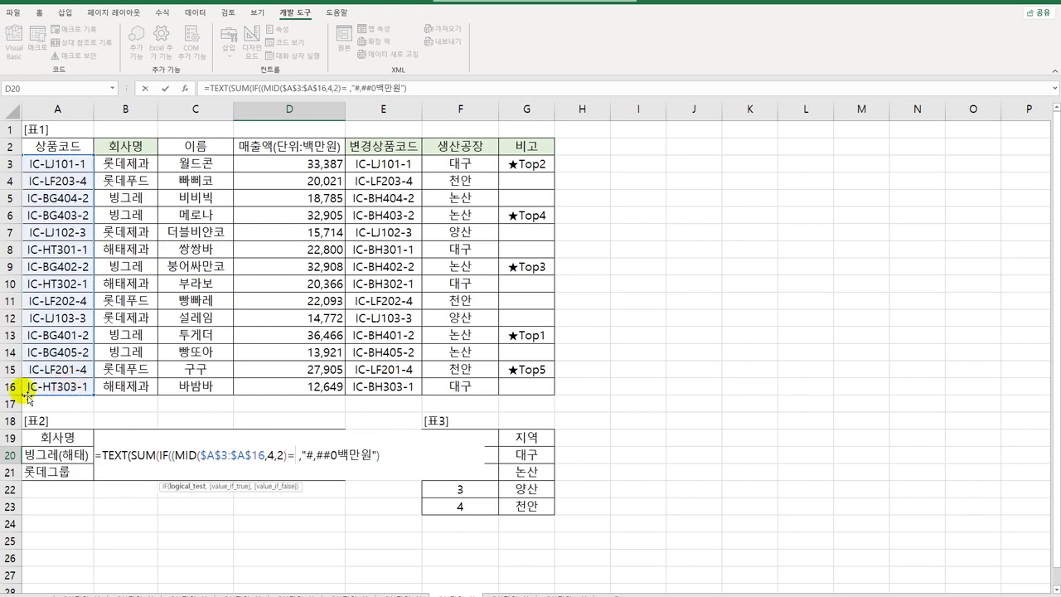
key(Left)
key(Left)
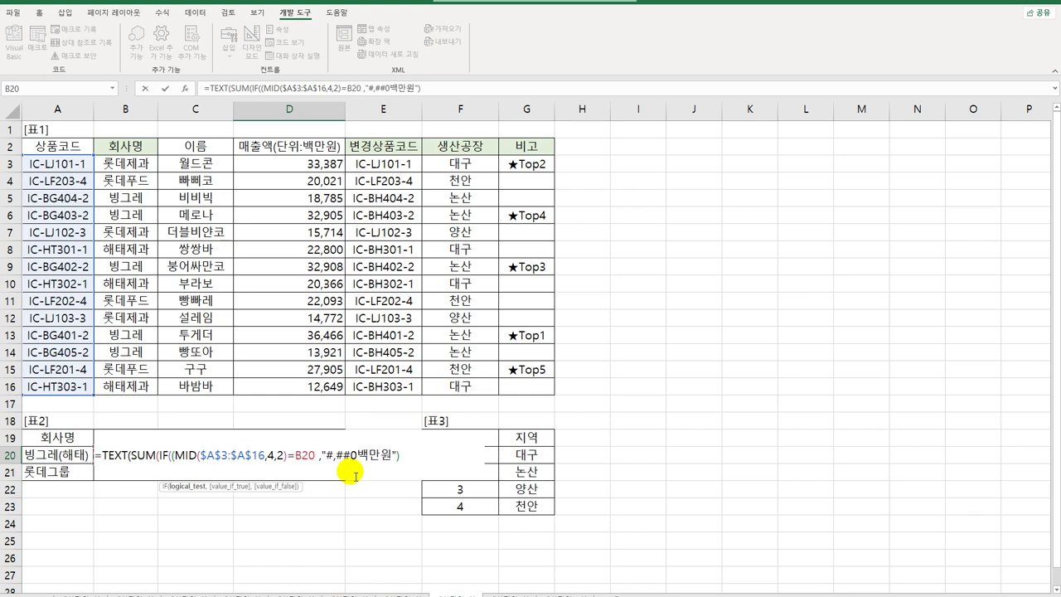
text())
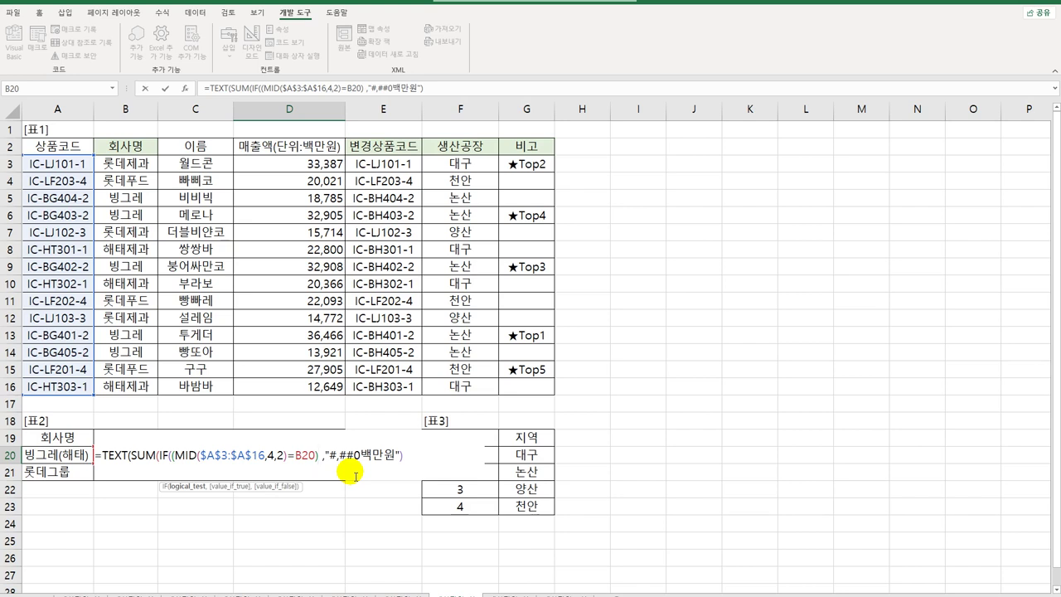
Add an OR condition with + by duplicating the MID comparison and changing its reference to C20
text(*)
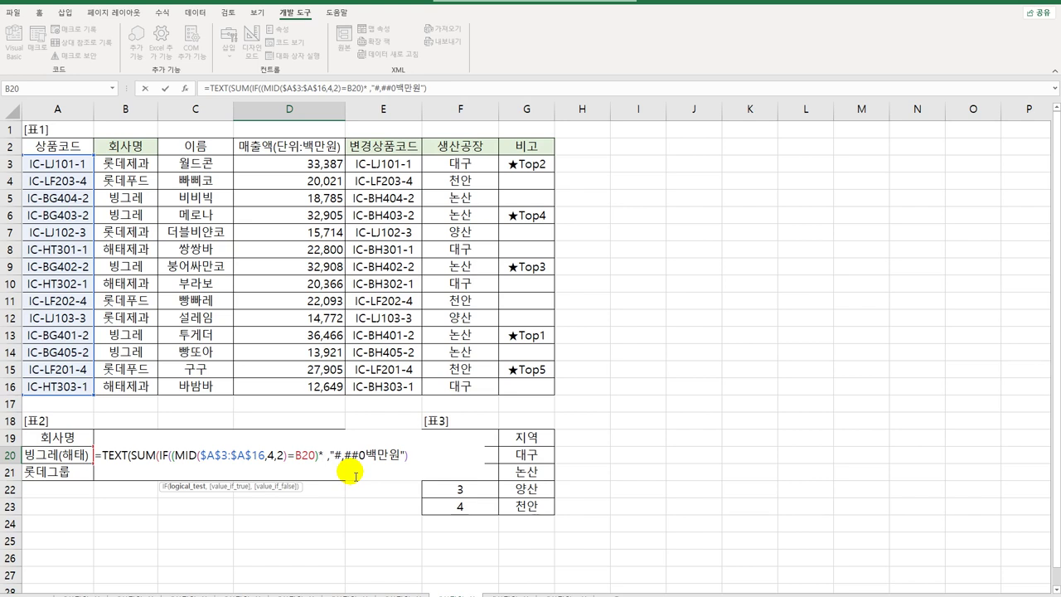
key(BackSpace)
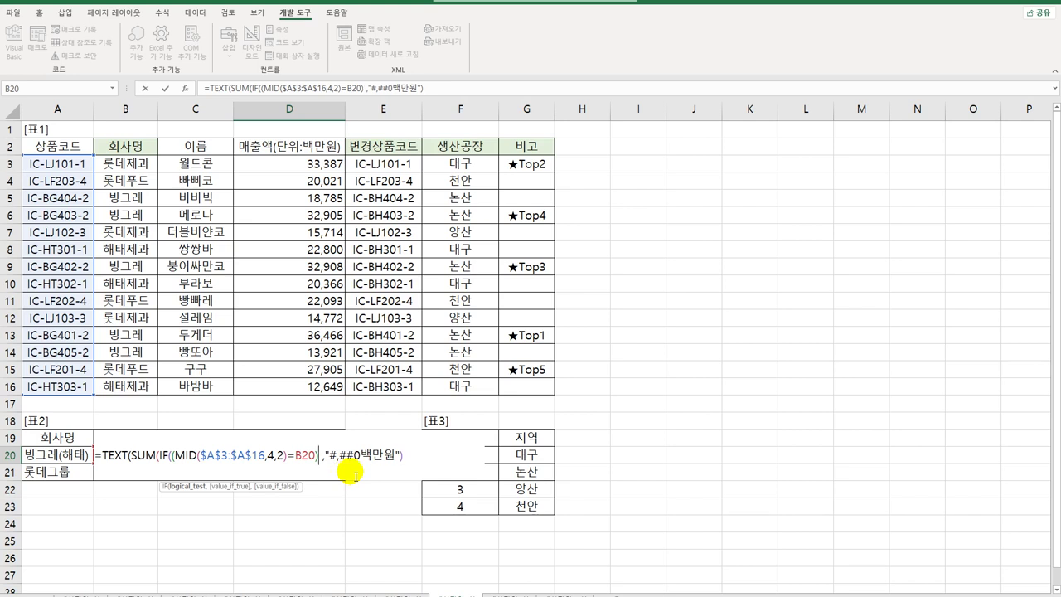
text(+)
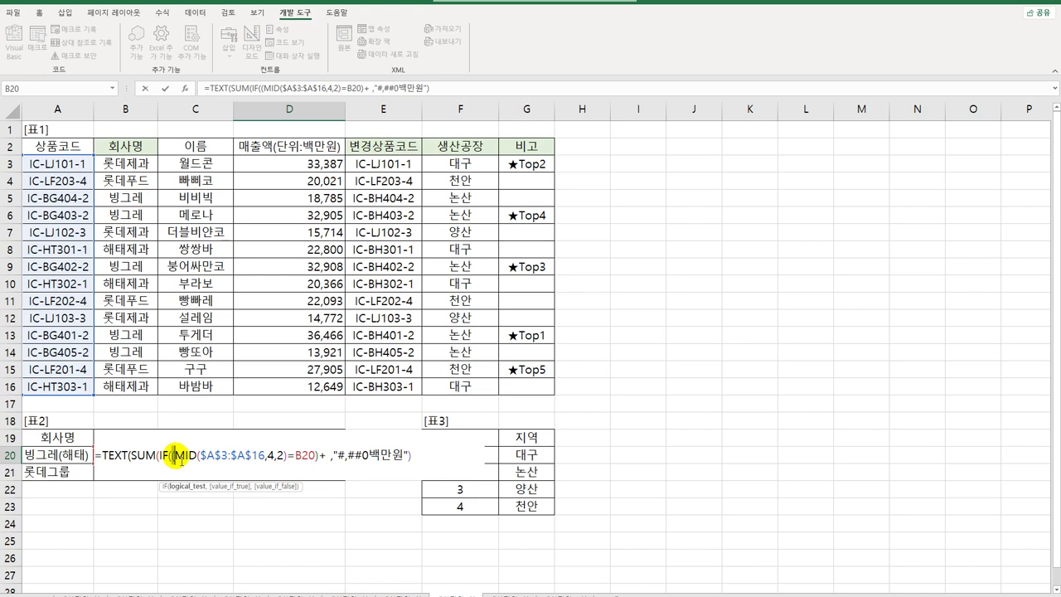
drag(171, 455, 321, 464)
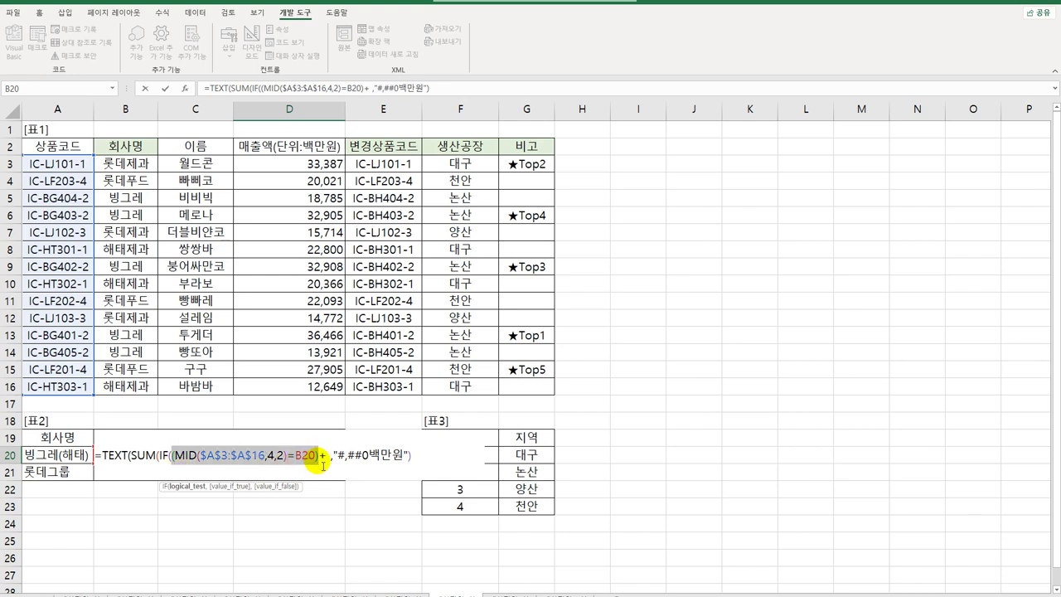
key(ctrl+c)
click(325, 457)
key(ctrl+v)
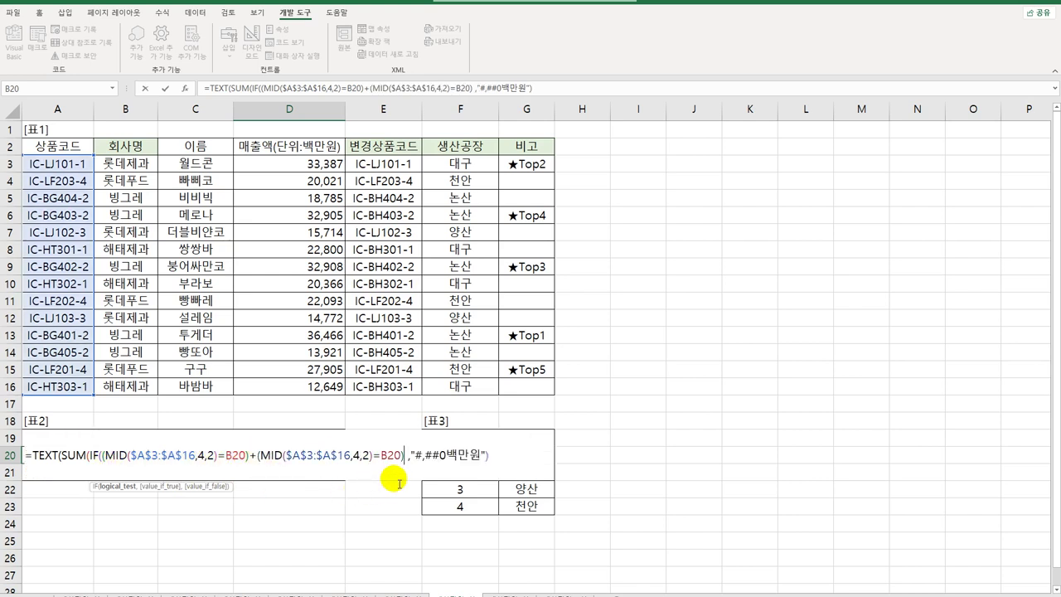
click(384, 456)
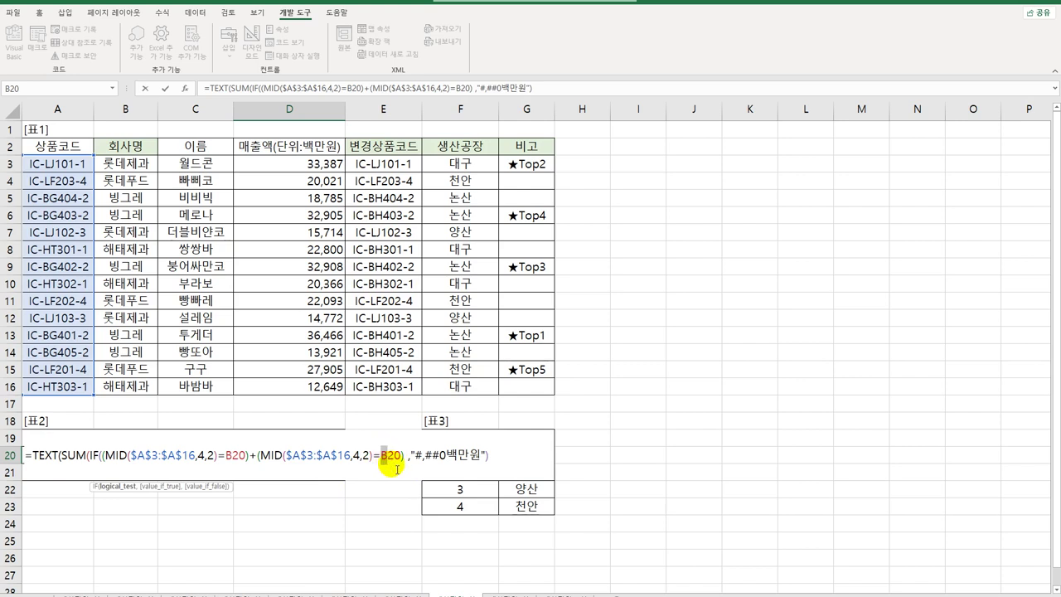
text(c)
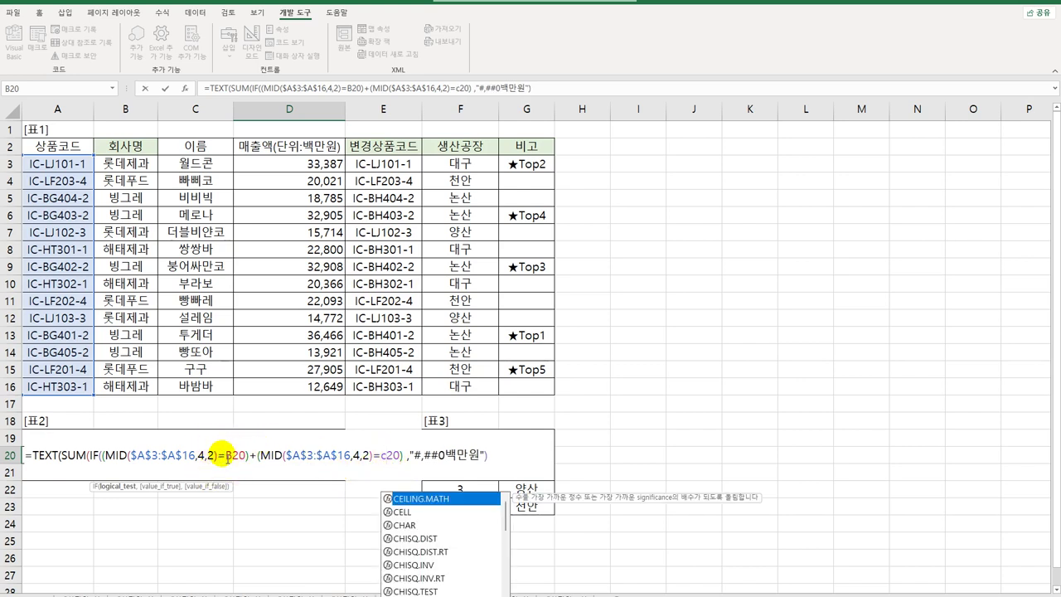
click(405, 458)
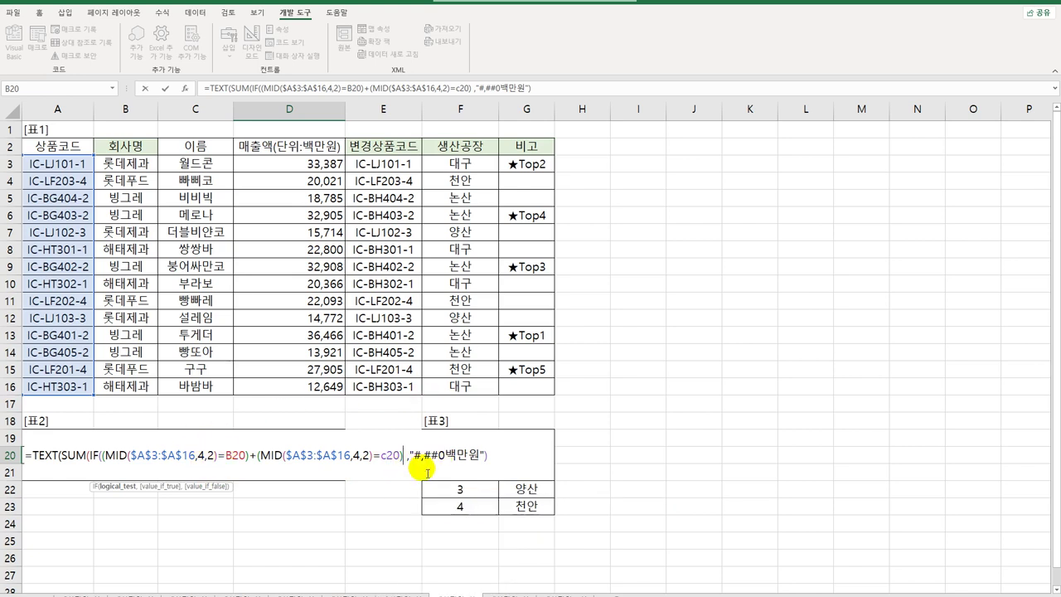
Give IF the absolute 매출액 range $D$3:$D$16 as its value if true and close the IF and SUM functions
text(,)
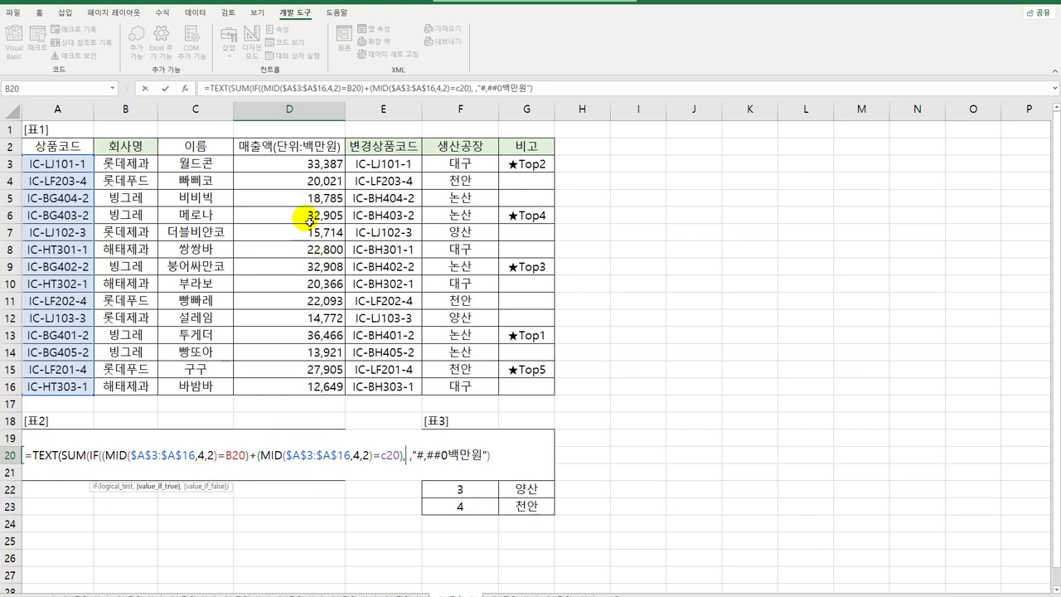
drag(298, 163, 317, 402)
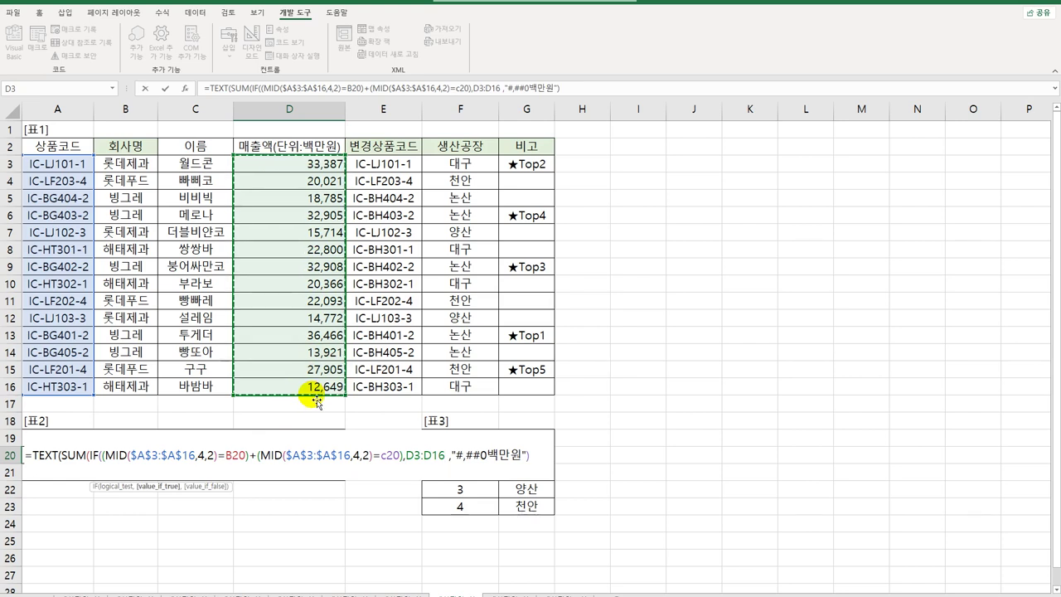
key(F4)
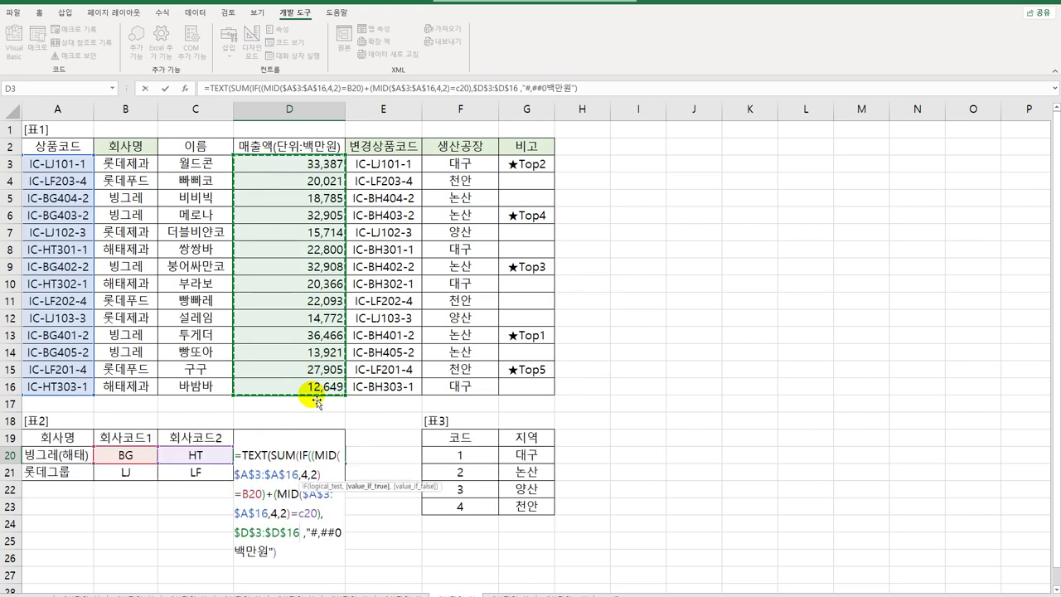
text()))
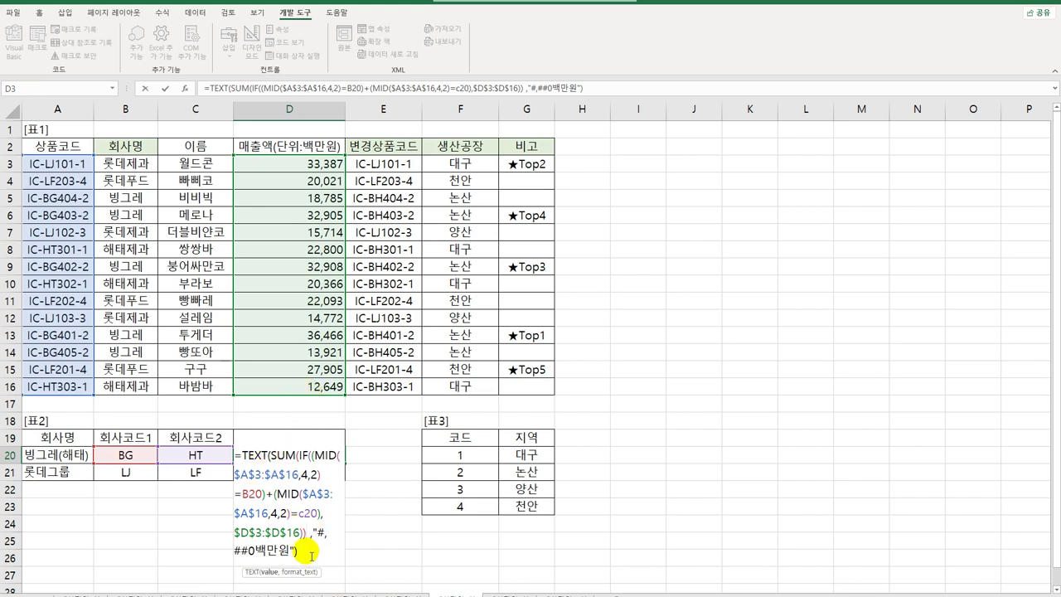
Enter the D20 formula as an array formula and fill it down to D21
key(ctrl+shift+Return)
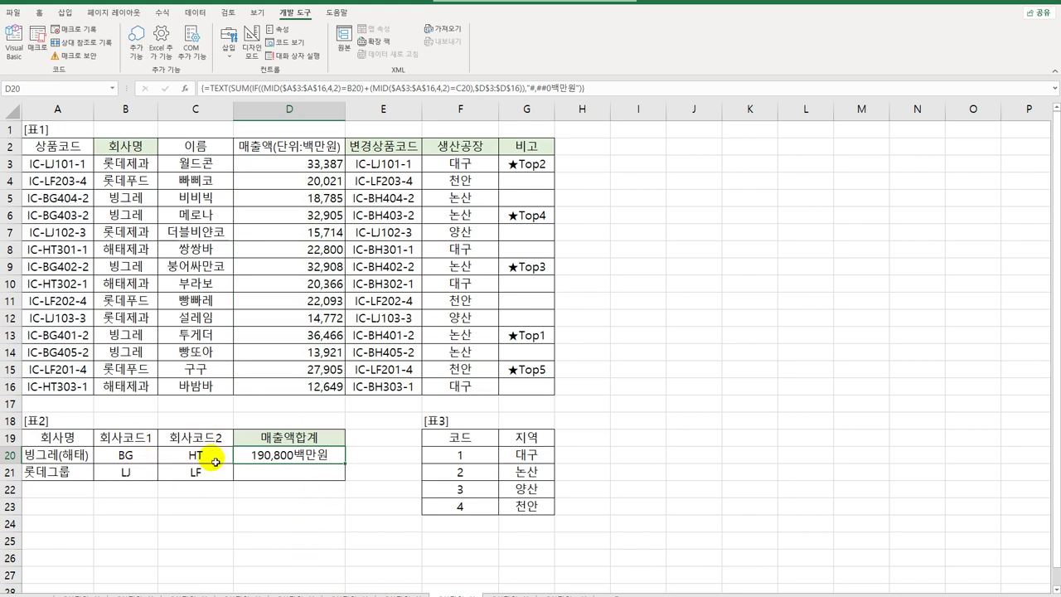
drag(351, 466, 346, 484)
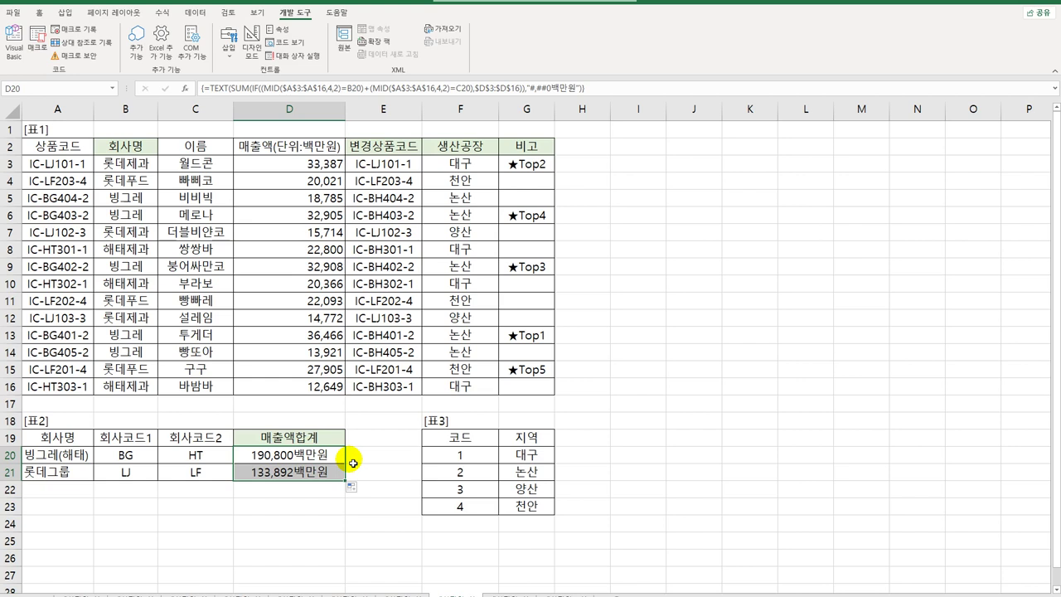
click(294, 471)
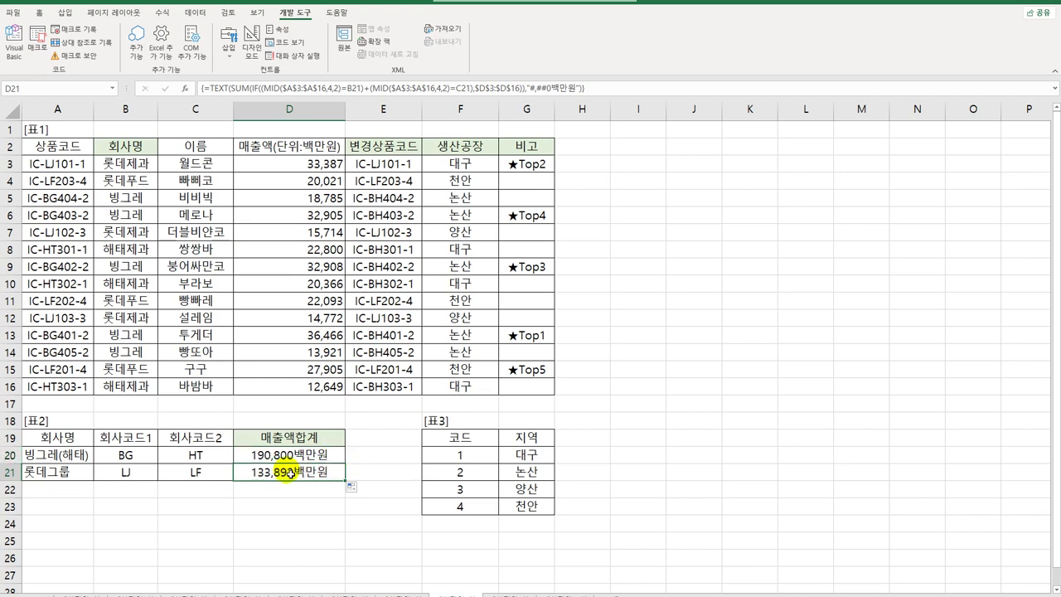